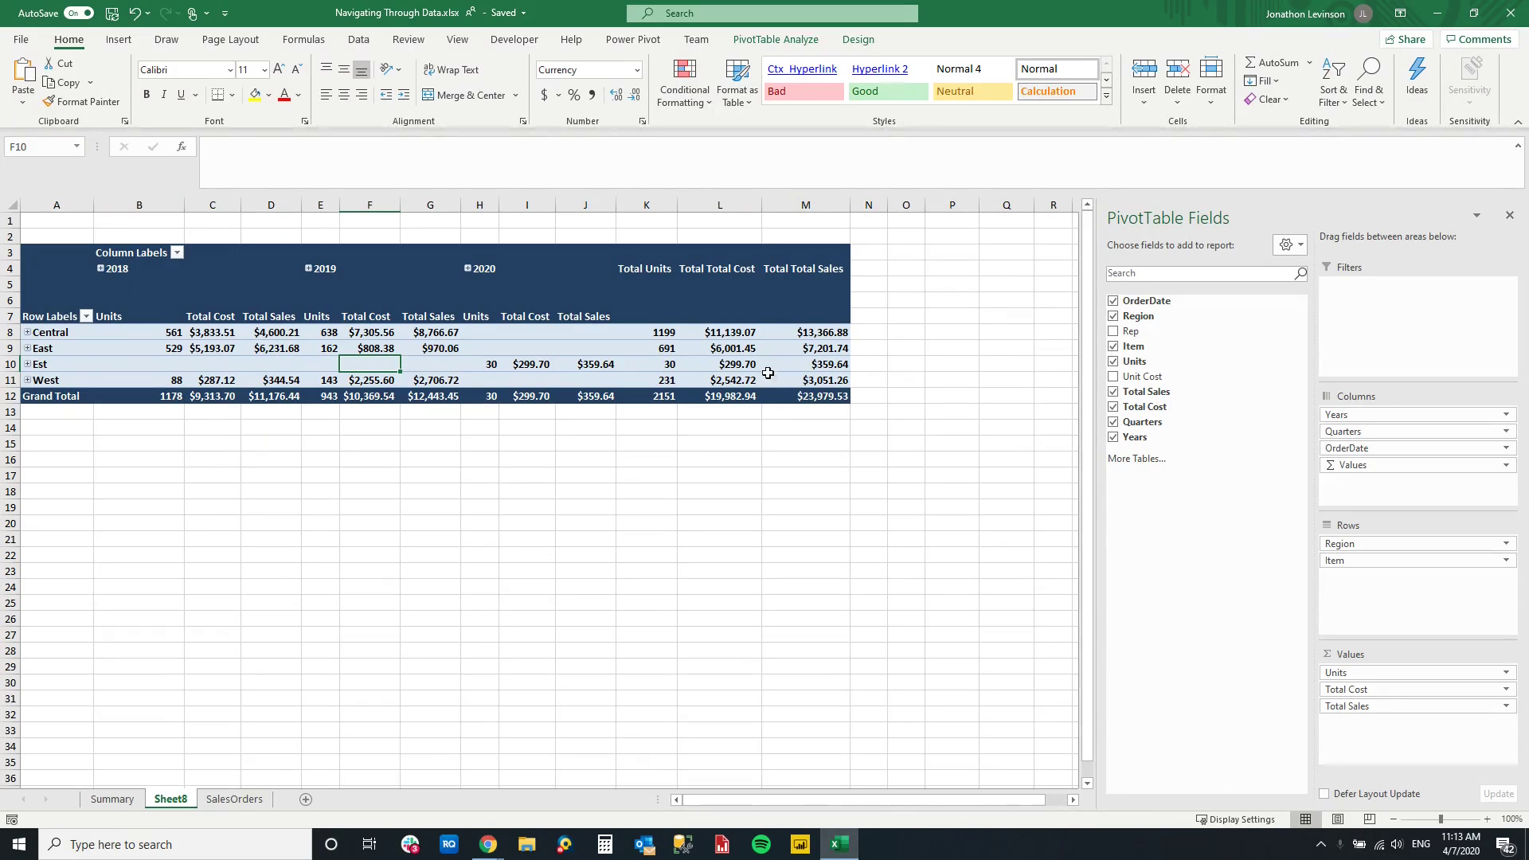
Step: Expand the Central region in the pivot table to list its items
click(726, 362)
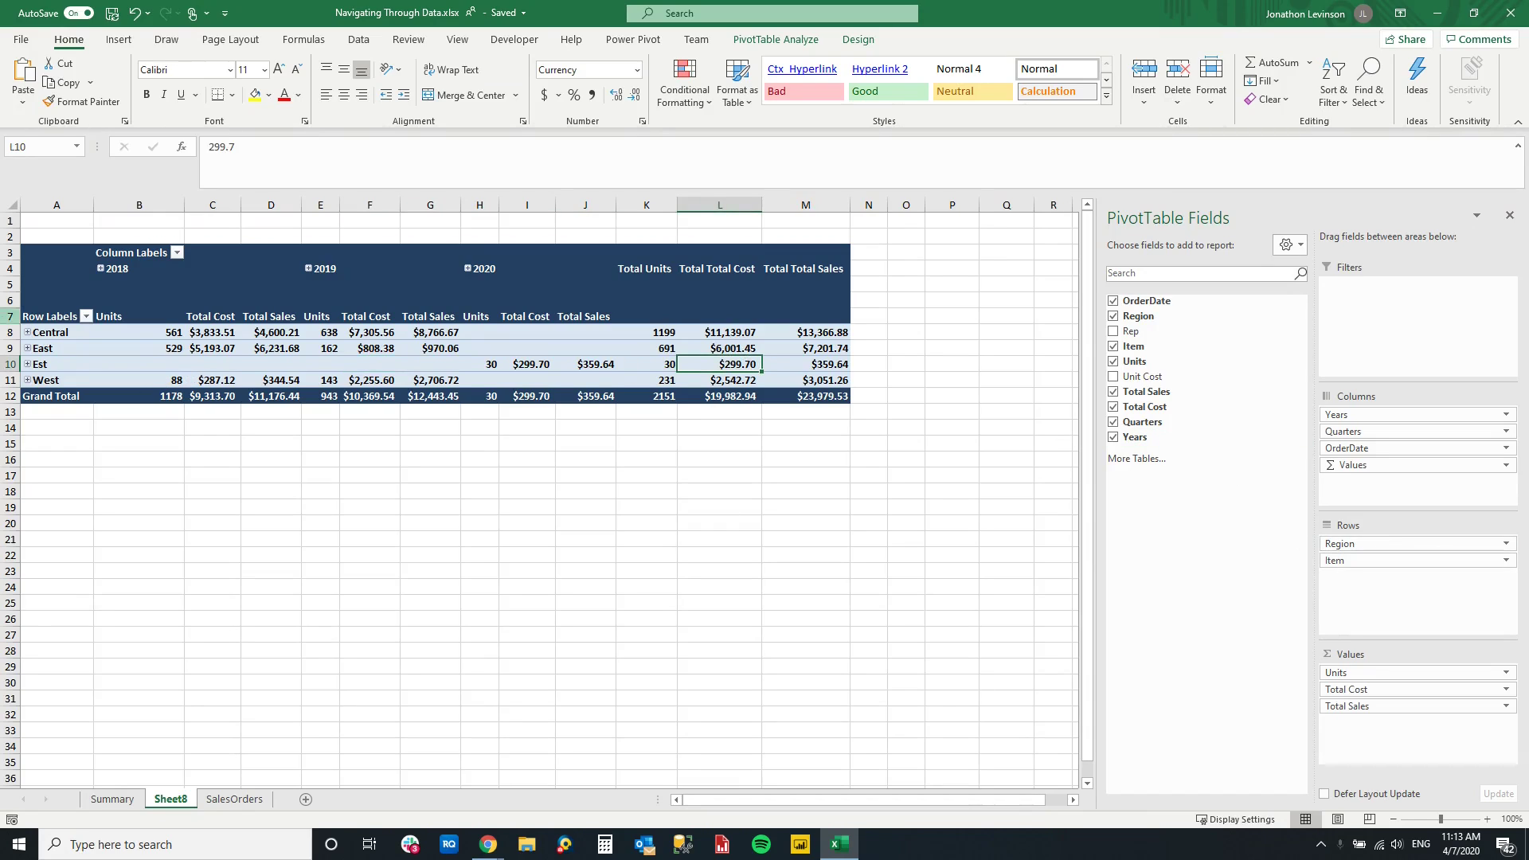
click(28, 333)
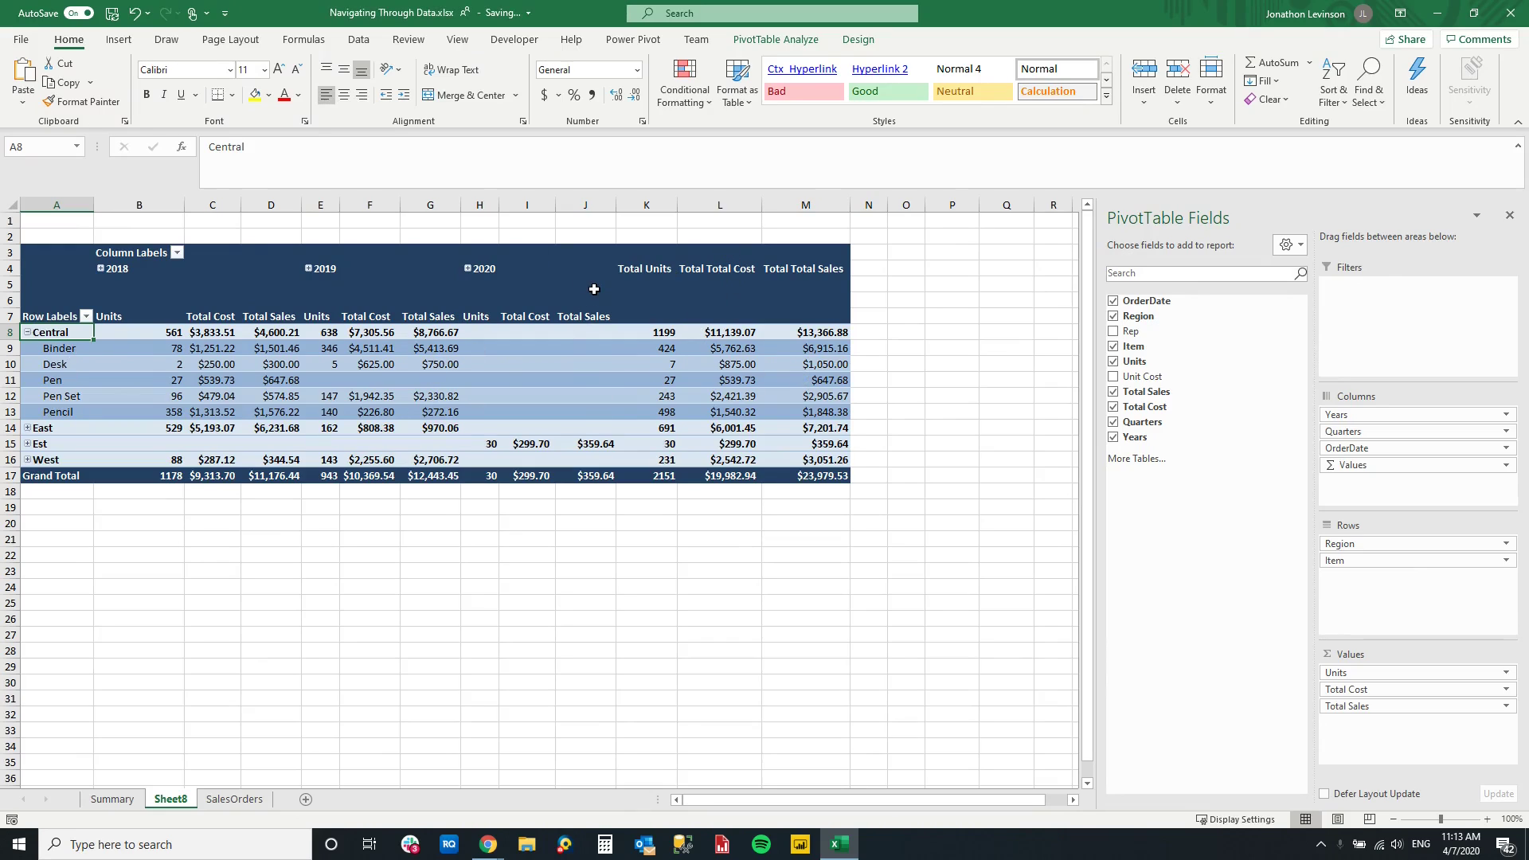
Step: Turn off the pivot table's grand totals for both rows and columns
right_click(650, 280)
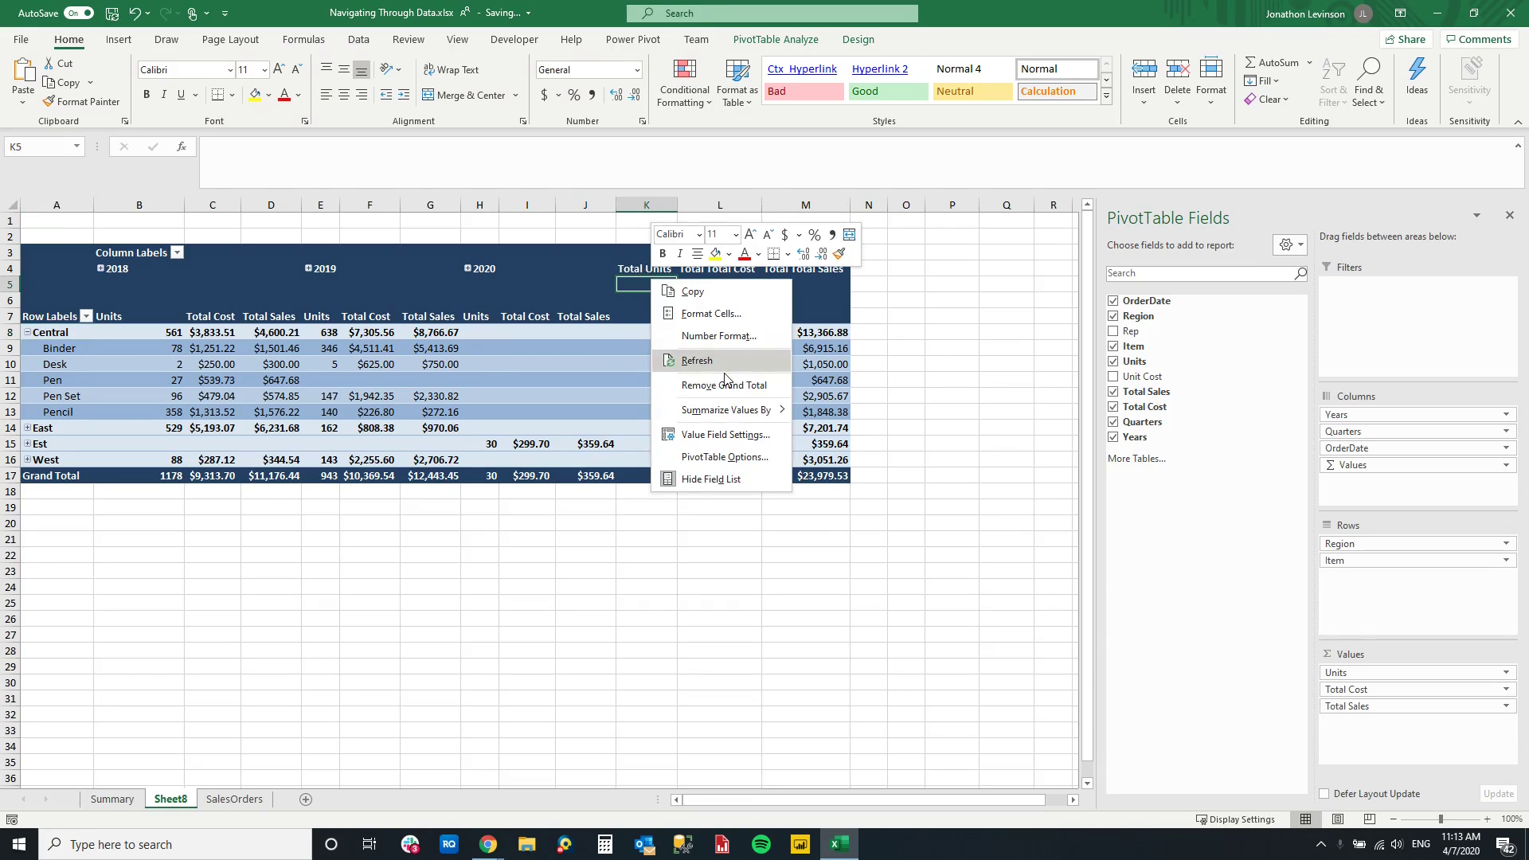
click(635, 279)
click(835, 39)
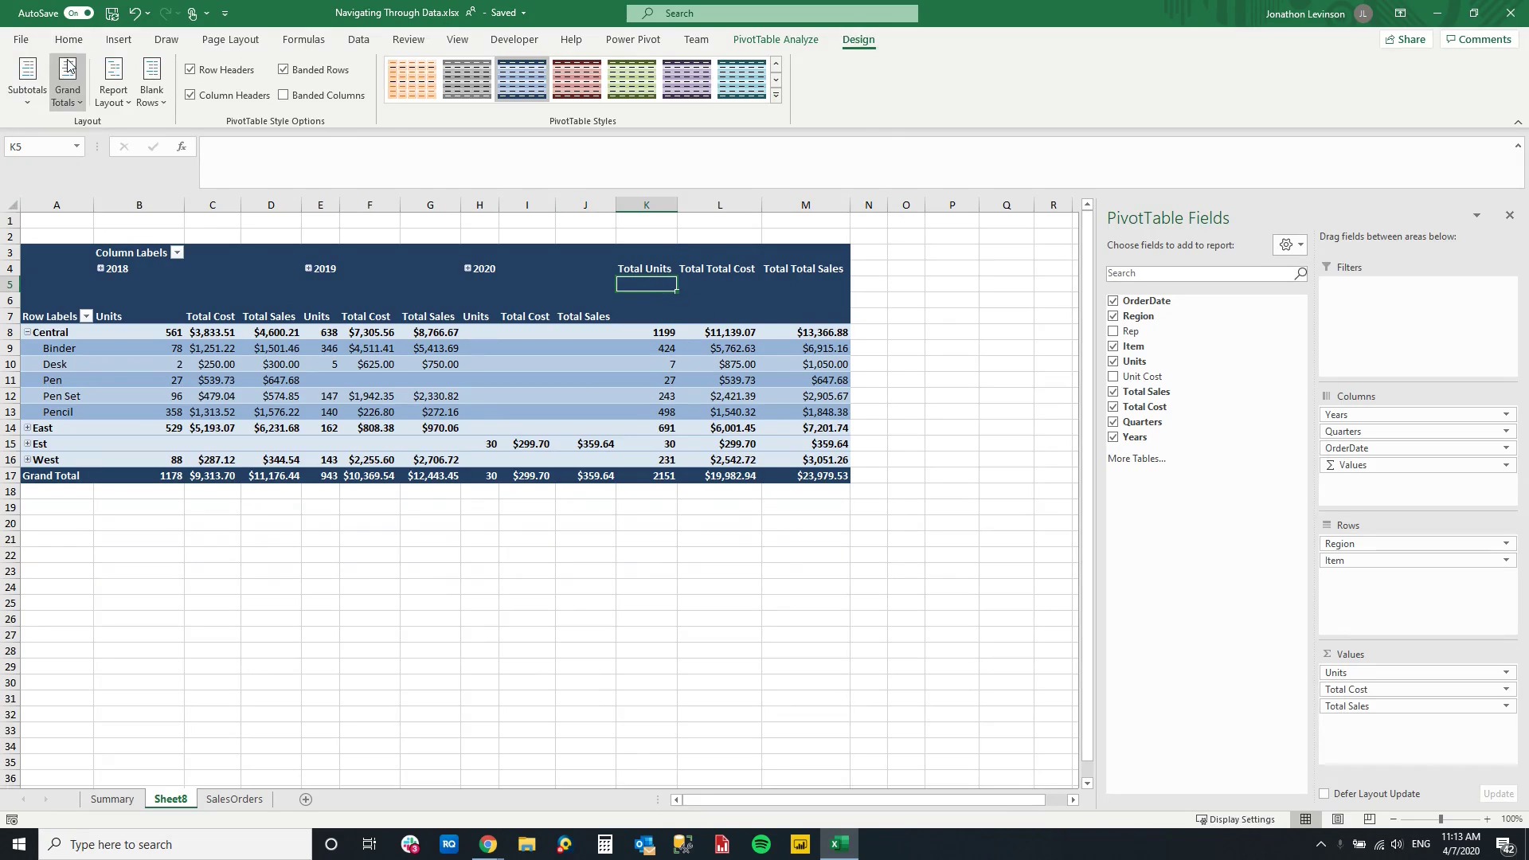
click(70, 99)
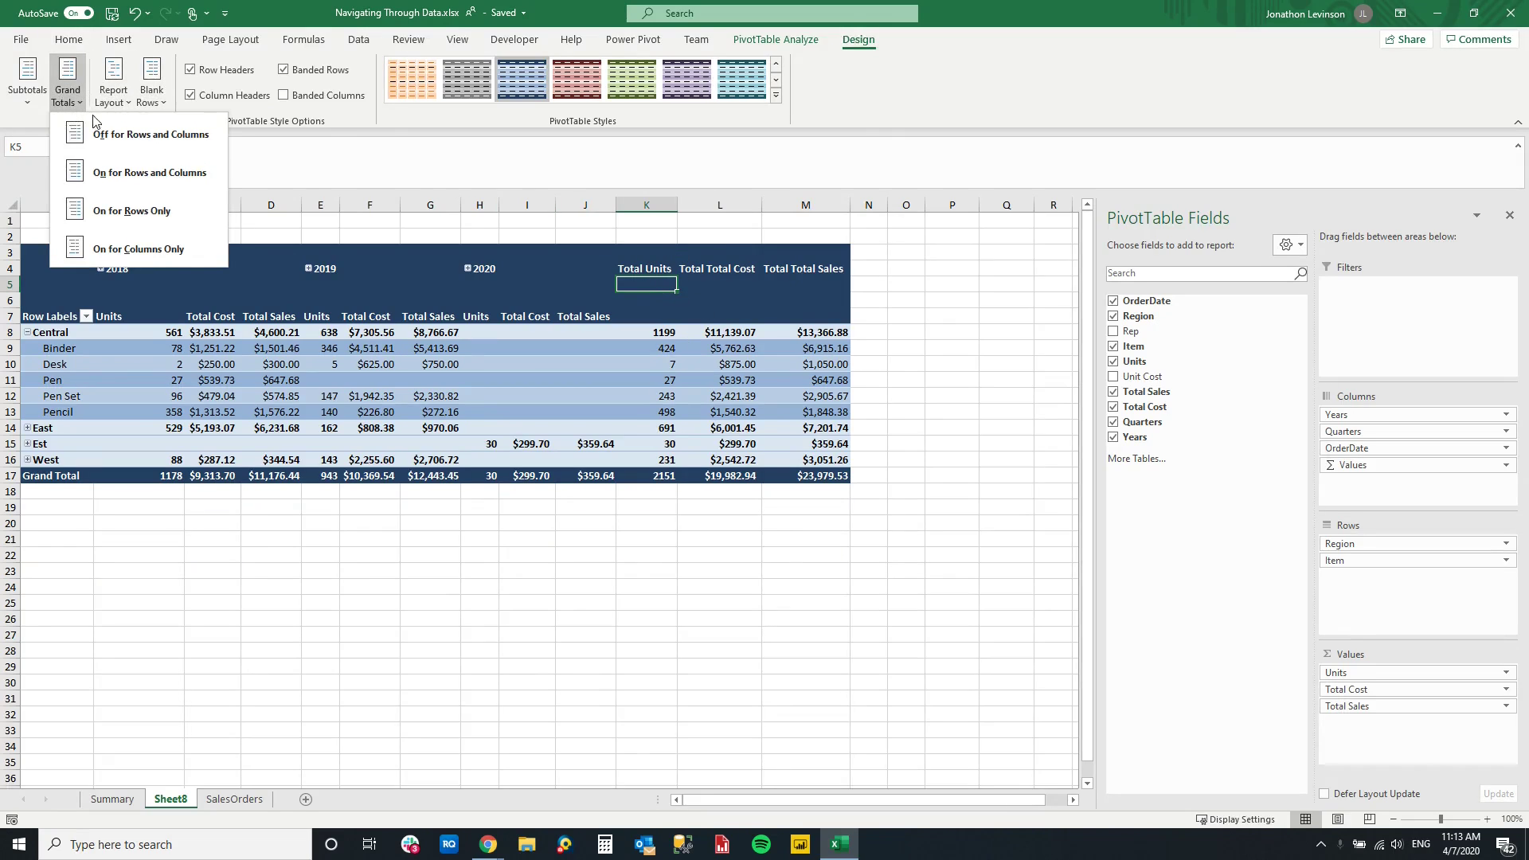
click(99, 134)
Step: Set the pivot table's grand totals to on for columns only
click(56, 94)
click(100, 99)
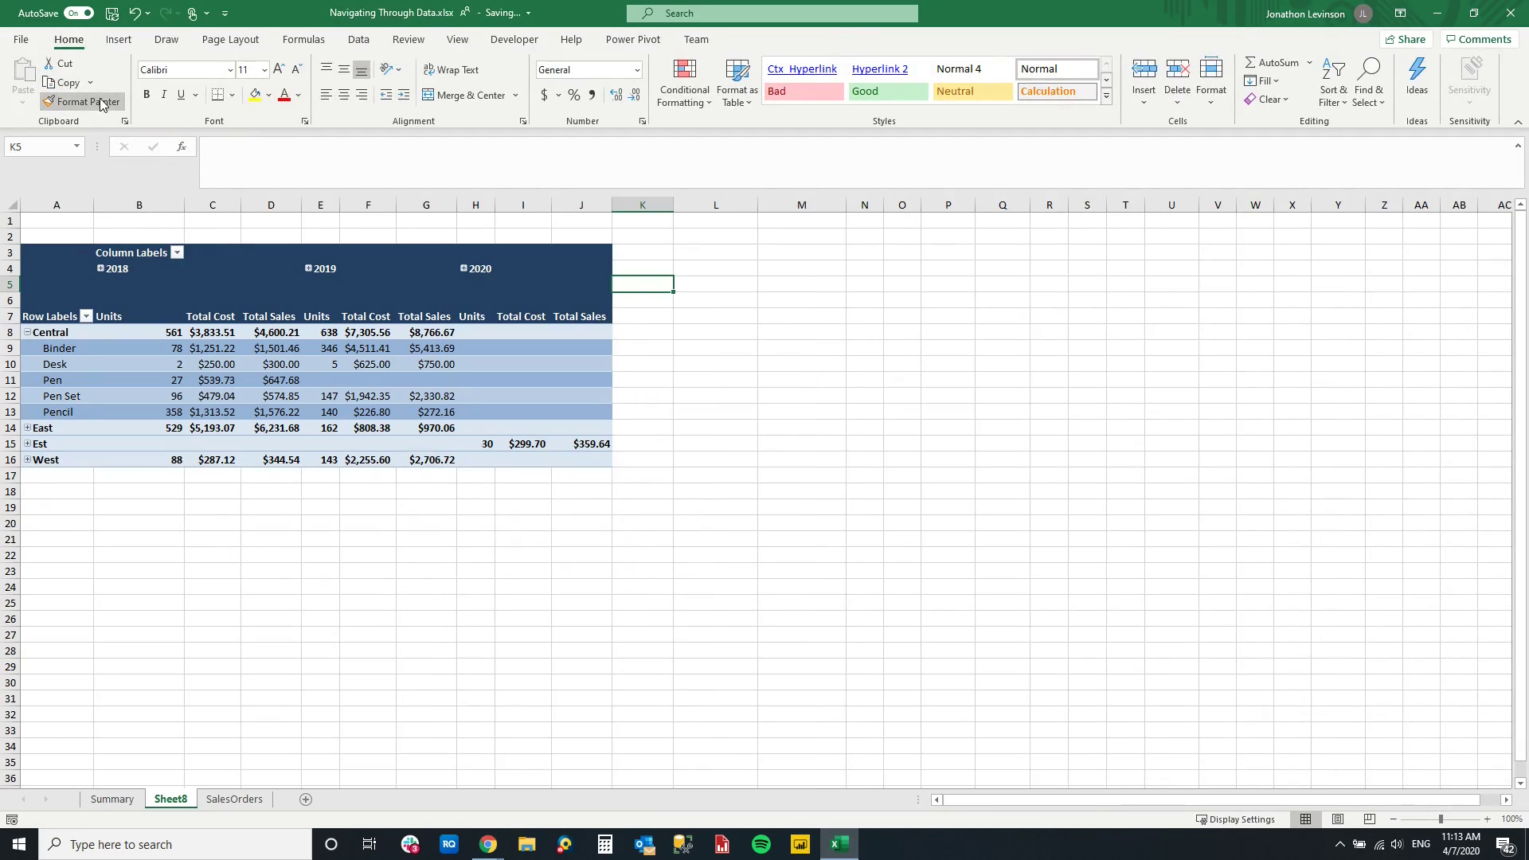
click(634, 39)
click(421, 331)
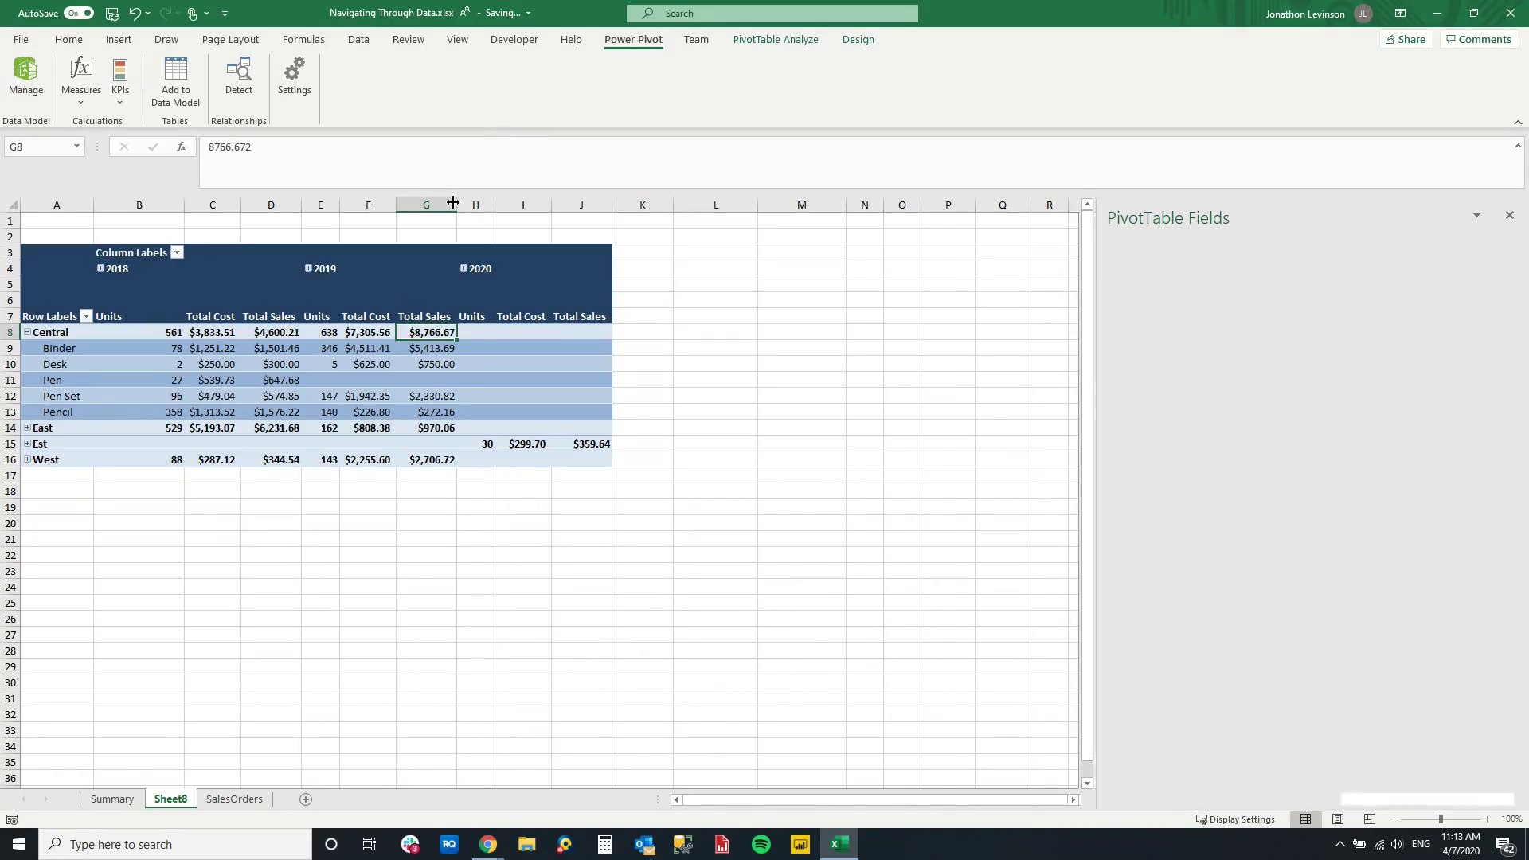
click(739, 41)
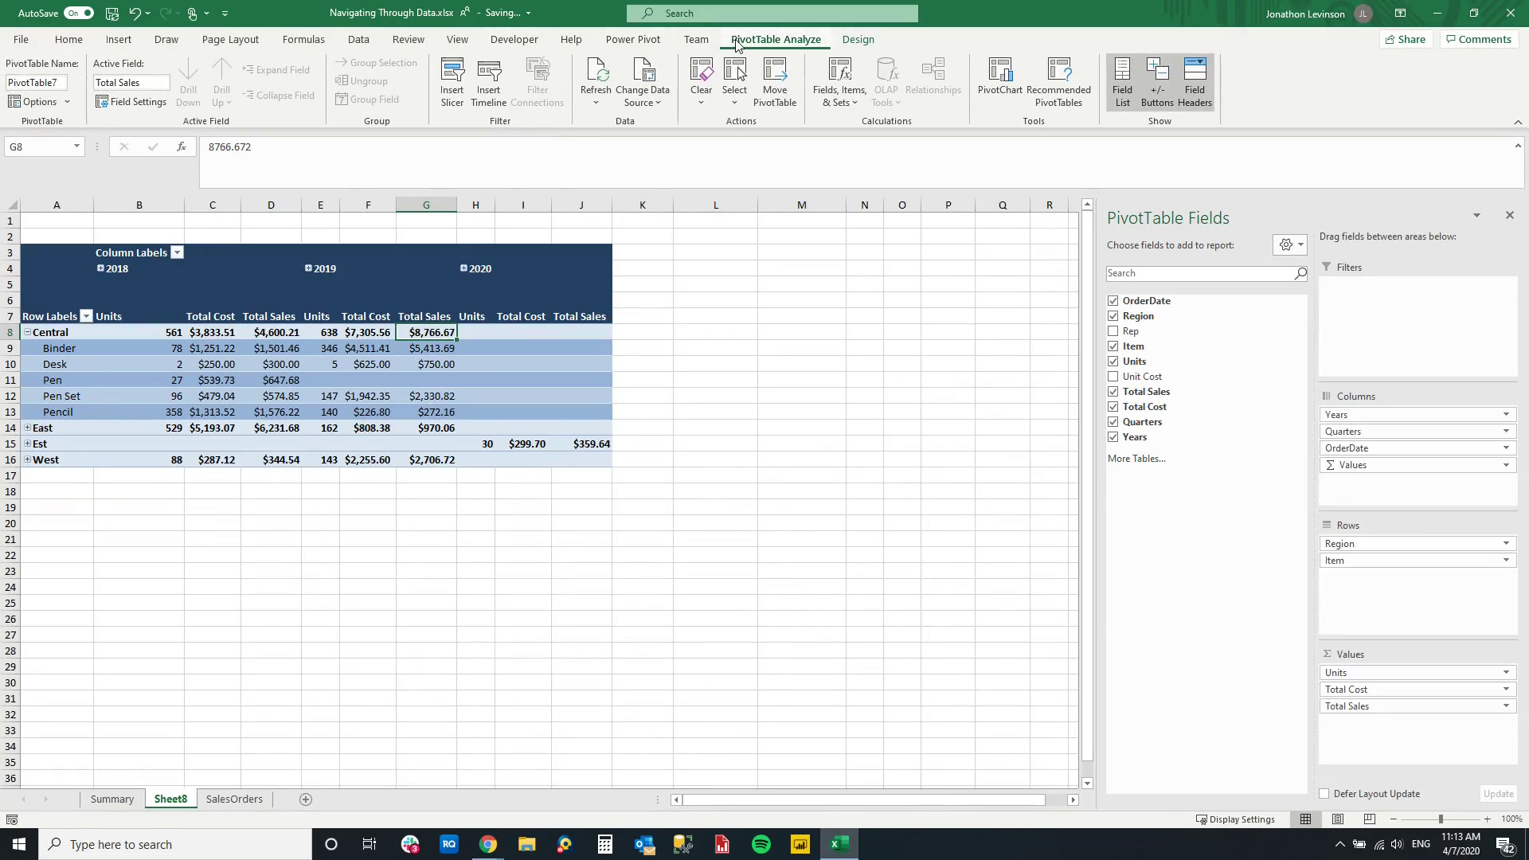
click(844, 40)
click(67, 84)
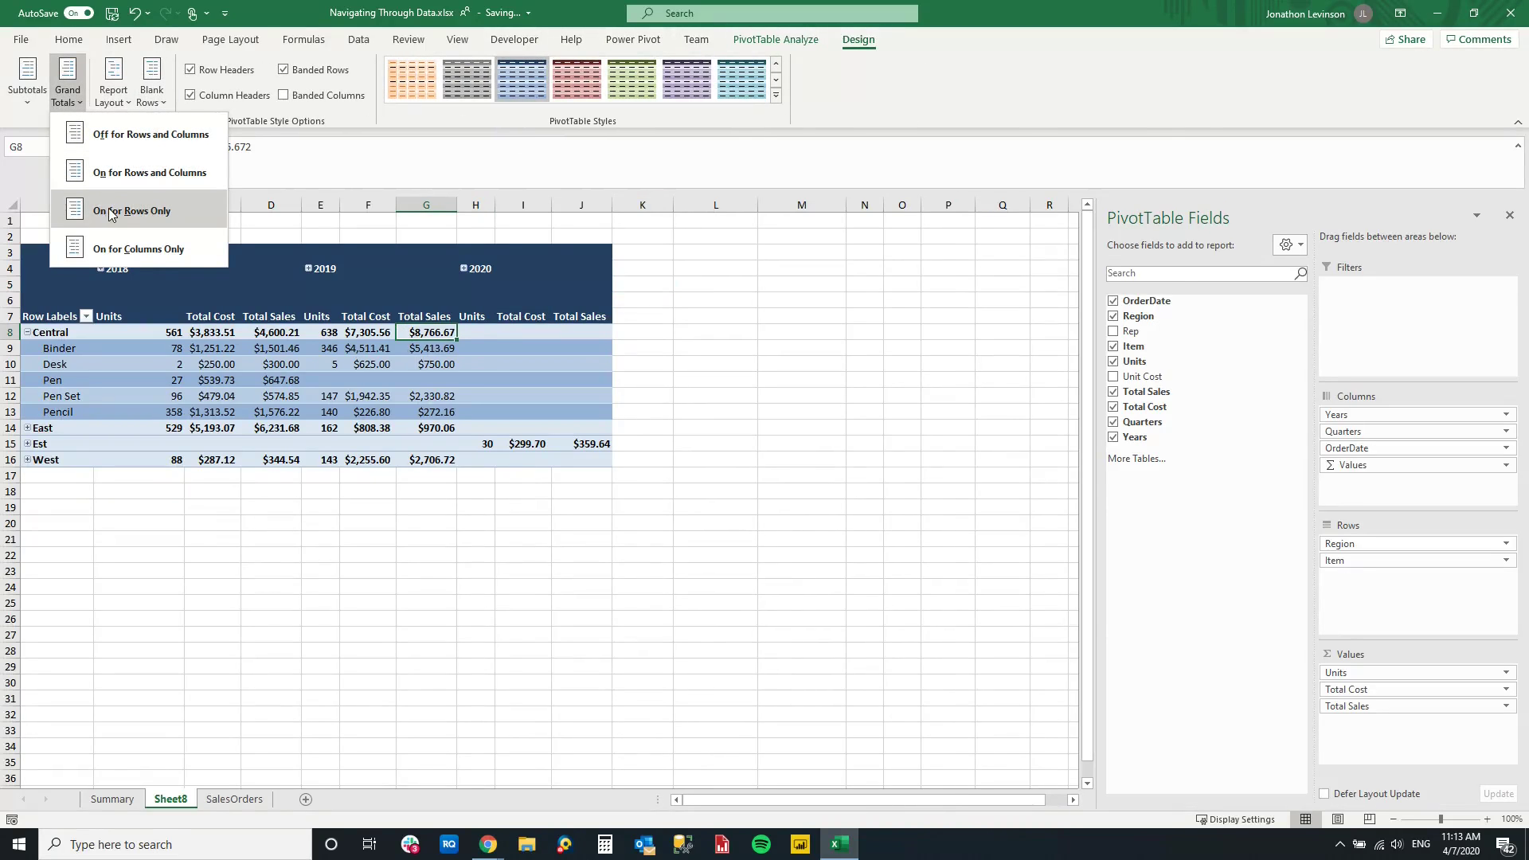
click(111, 250)
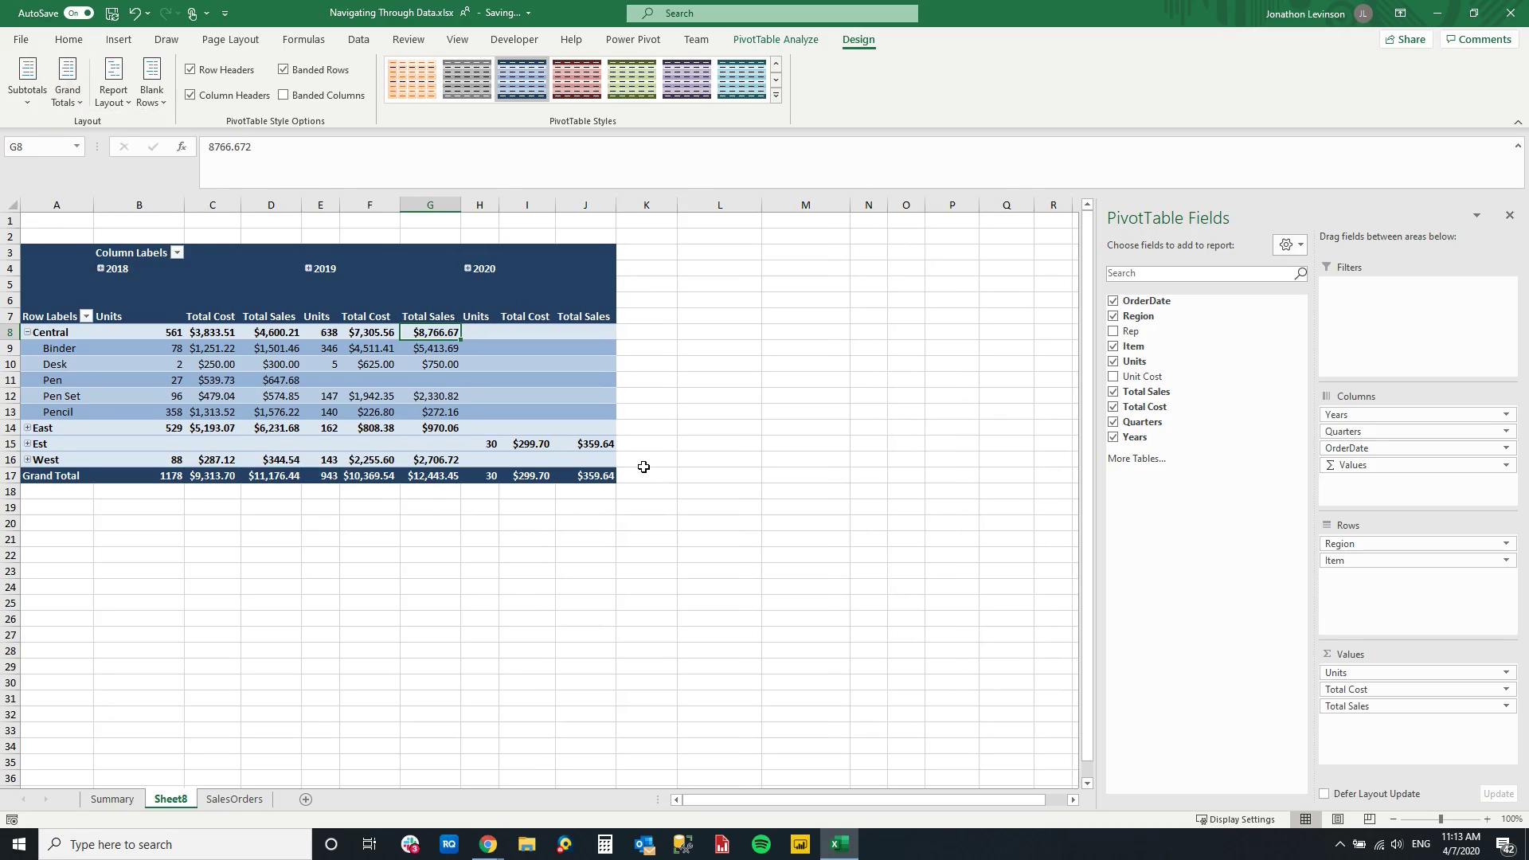
mouse_move(462, 380)
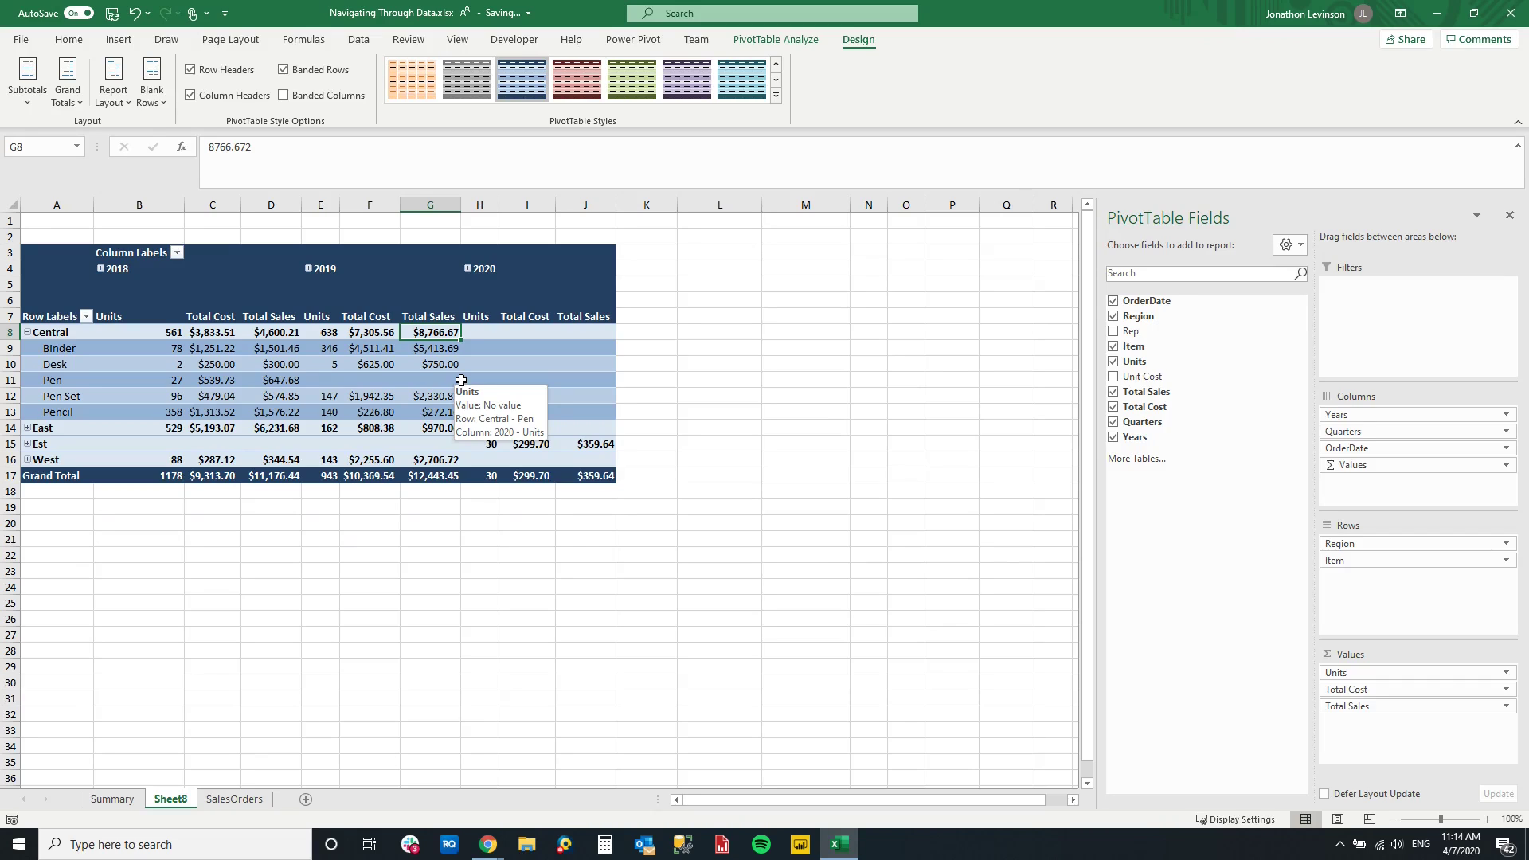
scroll(461, 381, down, 1)
scroll(335, 376, up, 1)
scroll(302, 386, down, 1)
scroll(285, 389, up, 1)
click(275, 348)
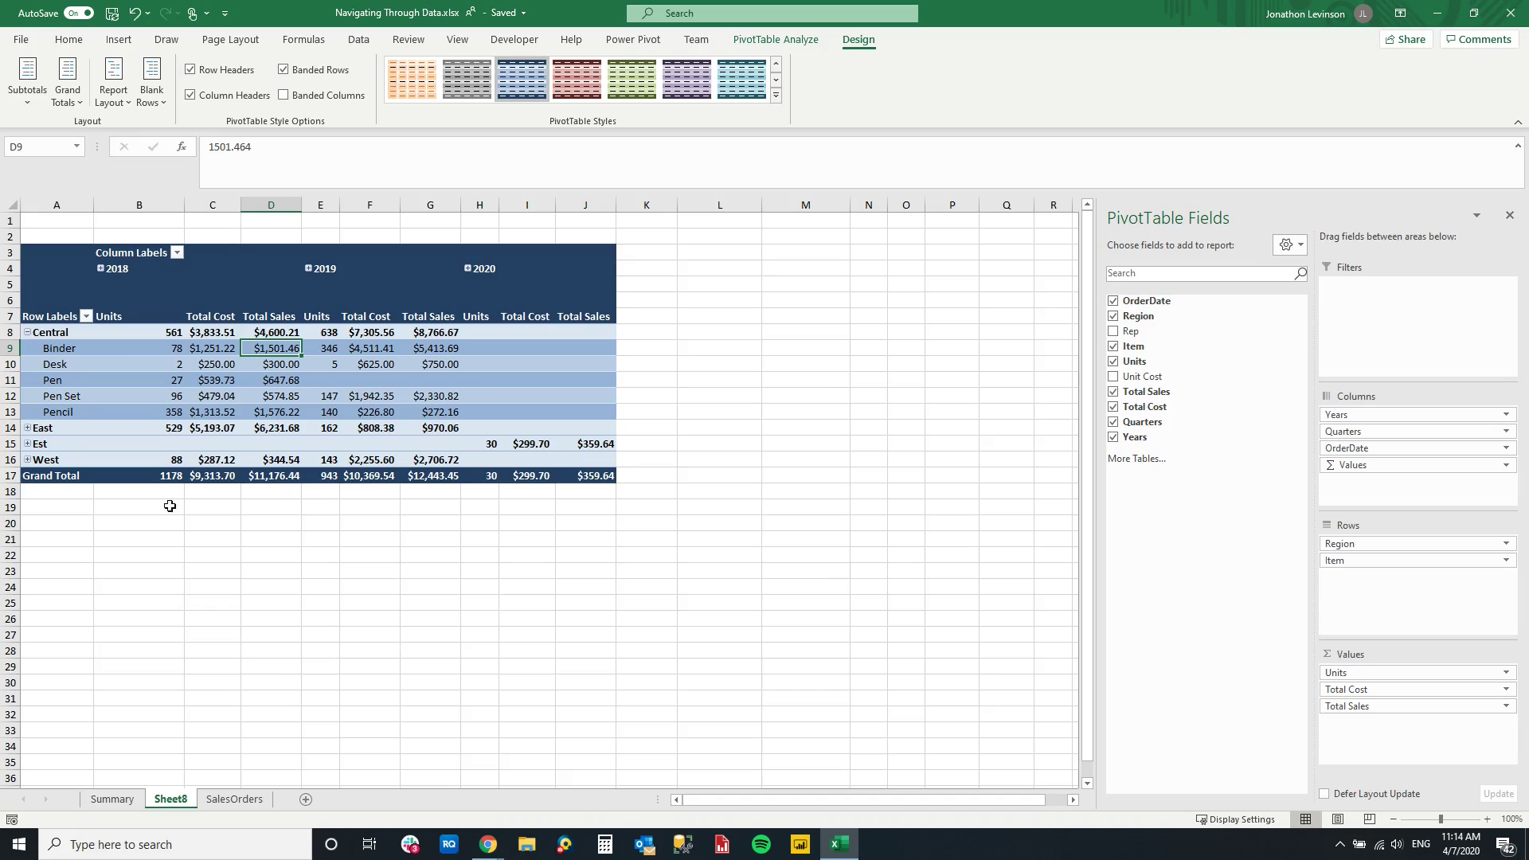
Step: Move the Region field from the rows to the report filter area and check the remaining item rows
drag(1364, 545, 1394, 308)
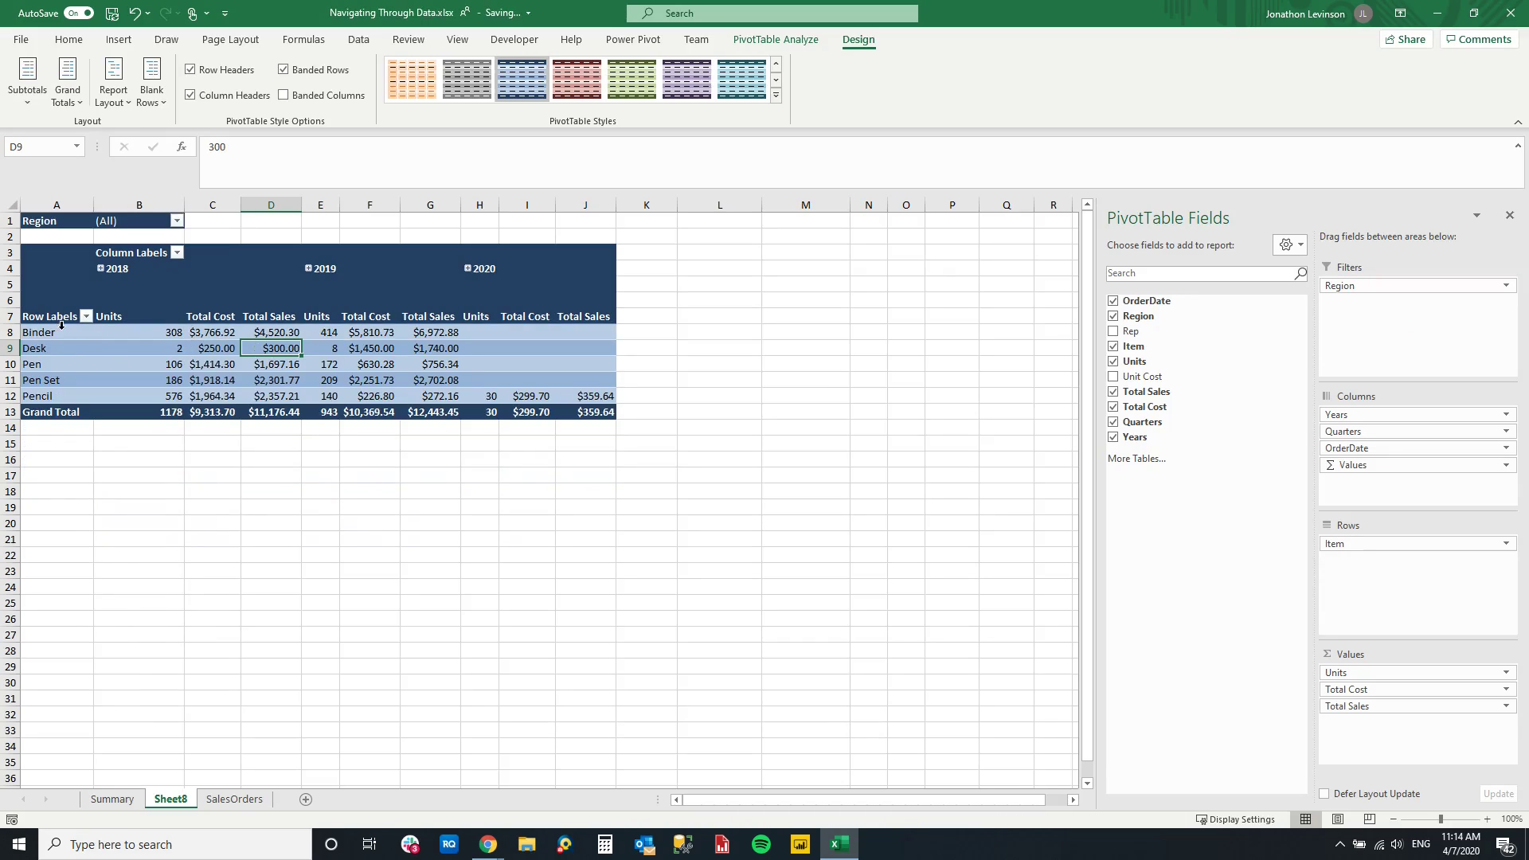
click(54, 332)
click(48, 352)
click(47, 380)
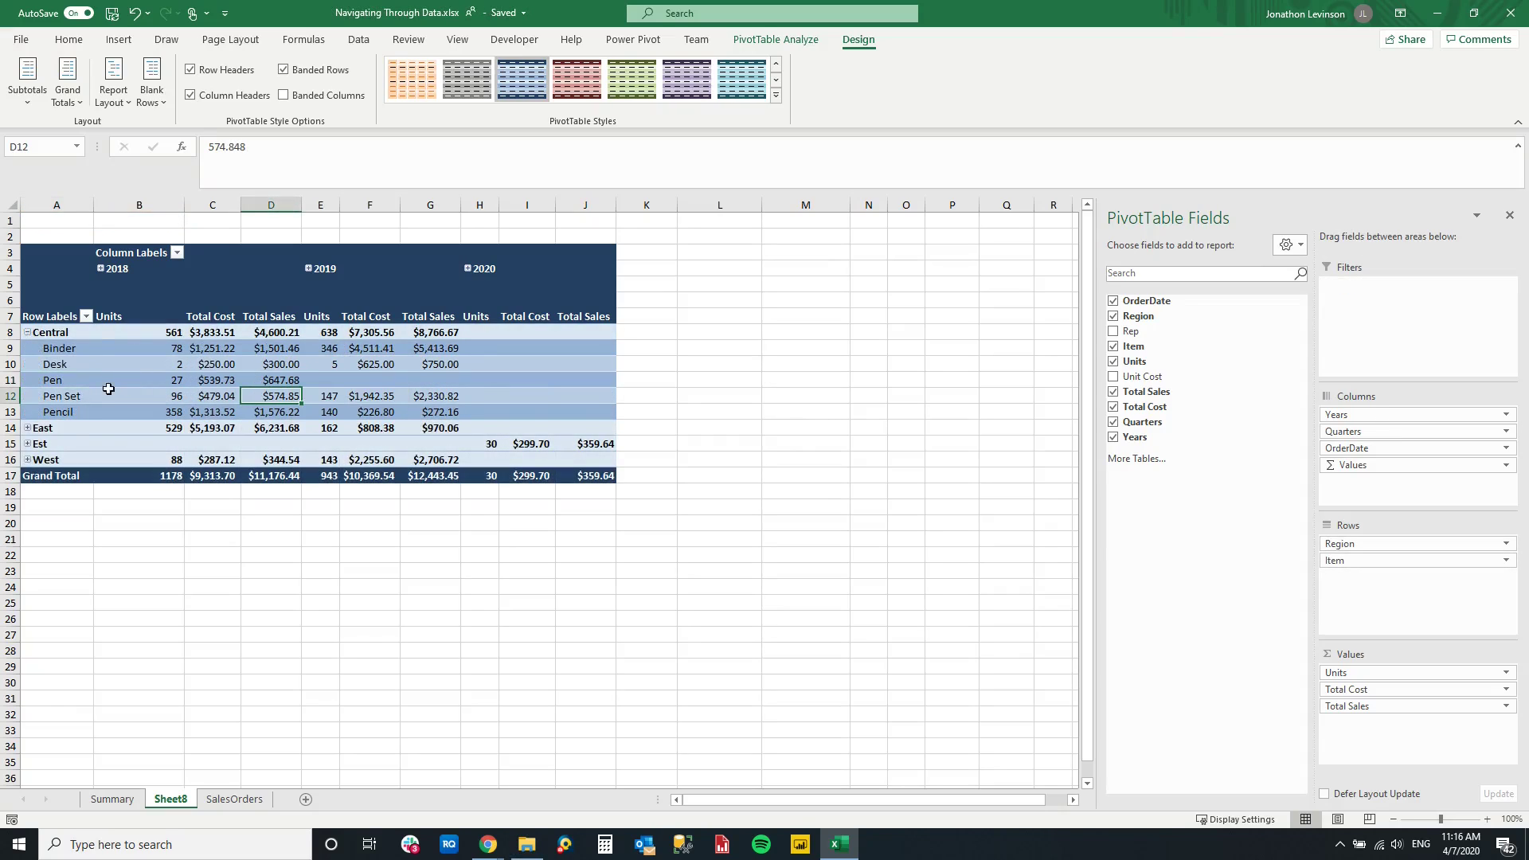
Step: Examine the Region filter options offered by the pivot table's row labels
click(85, 318)
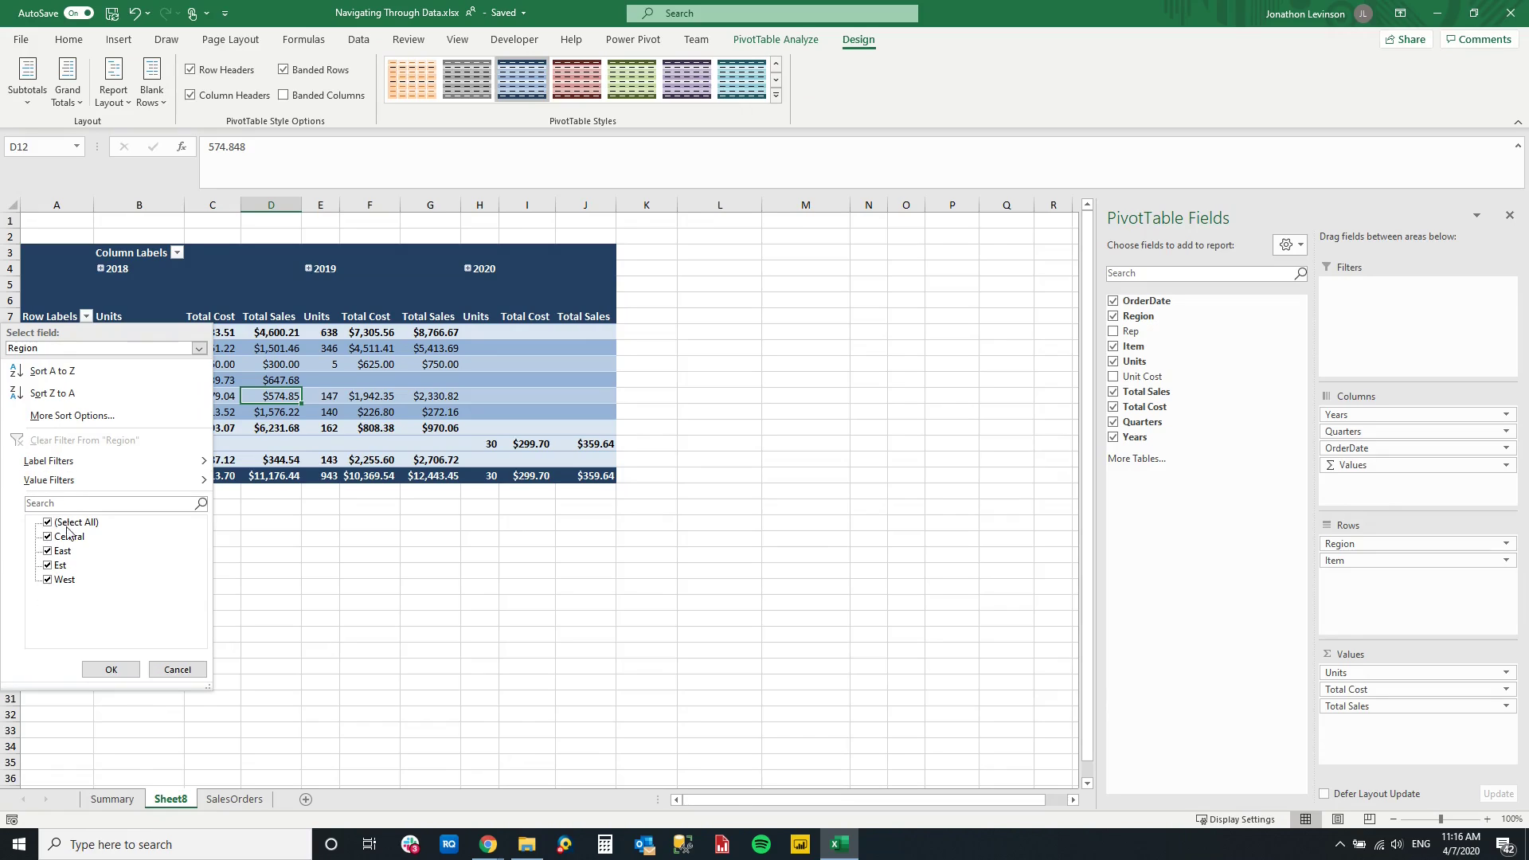
click(177, 669)
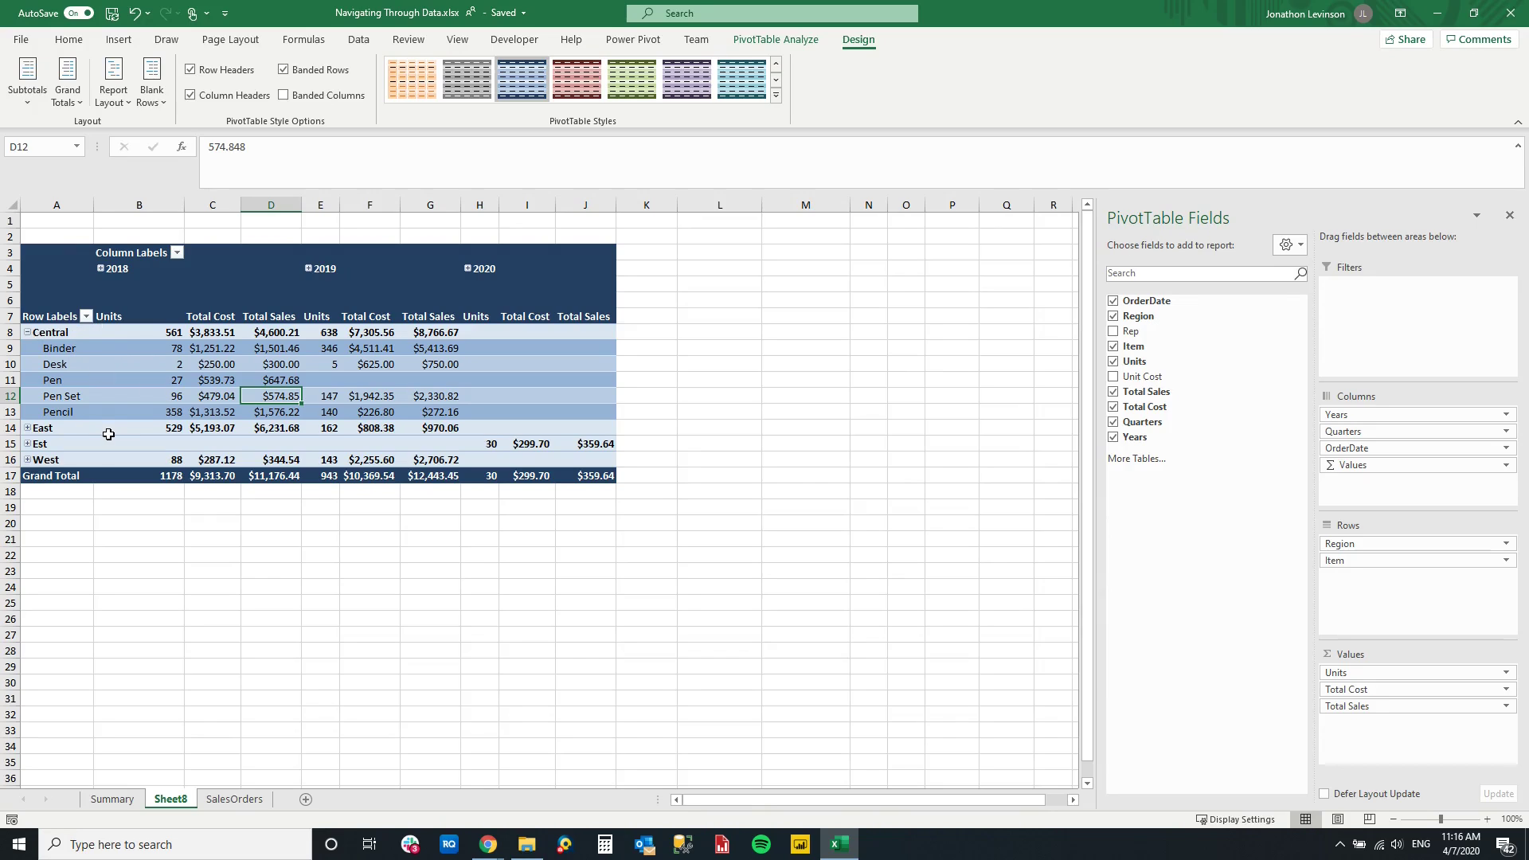
Step: Move the Region field to the report filter area and filter it to the East and West regions
drag(1333, 556, 1365, 317)
click(178, 220)
click(35, 273)
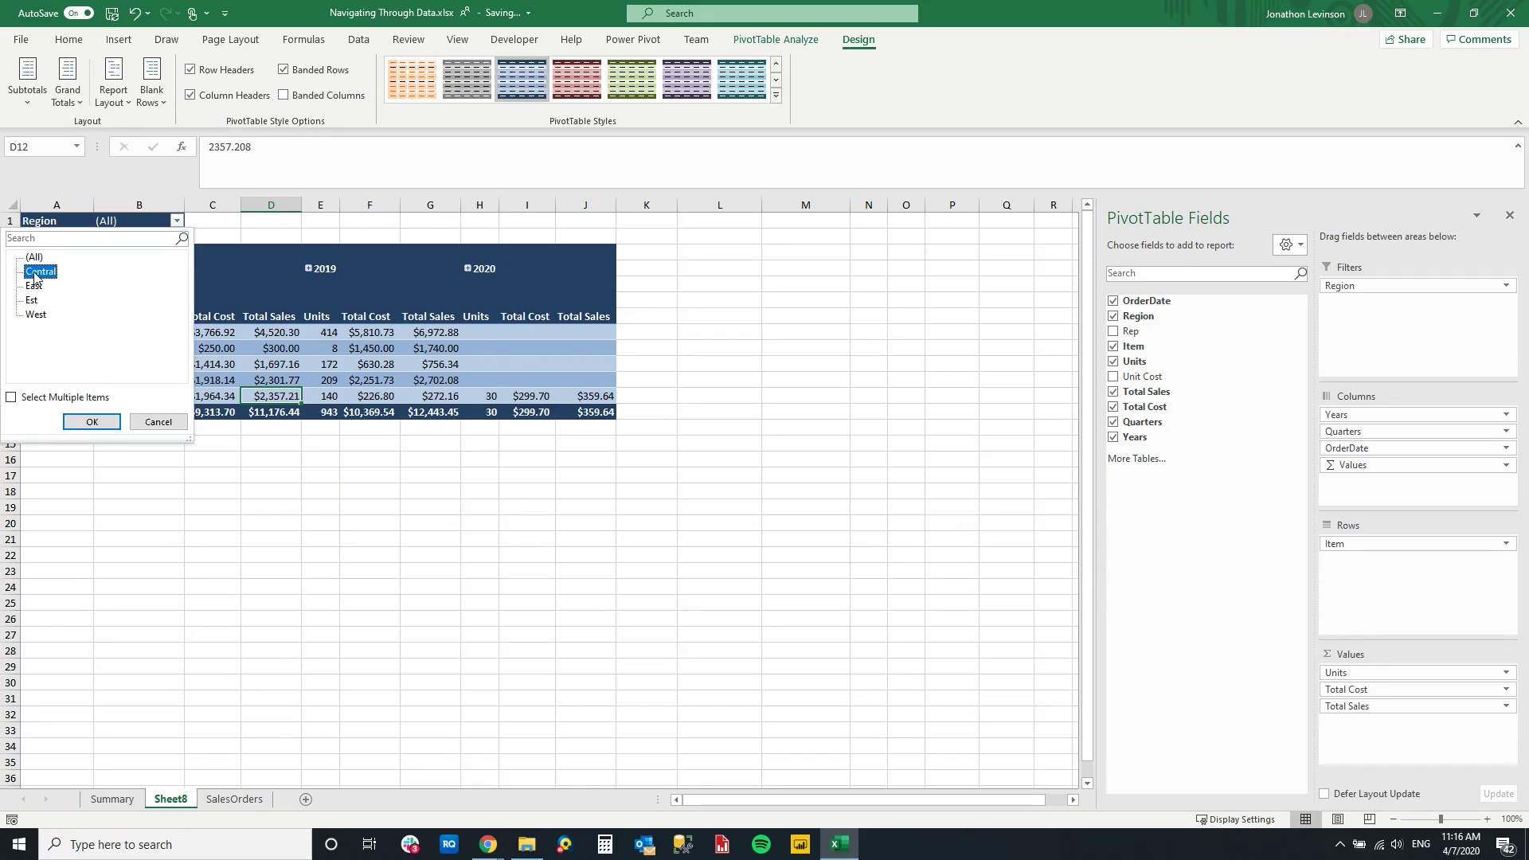
click(36, 315)
click(34, 285)
click(11, 397)
click(30, 315)
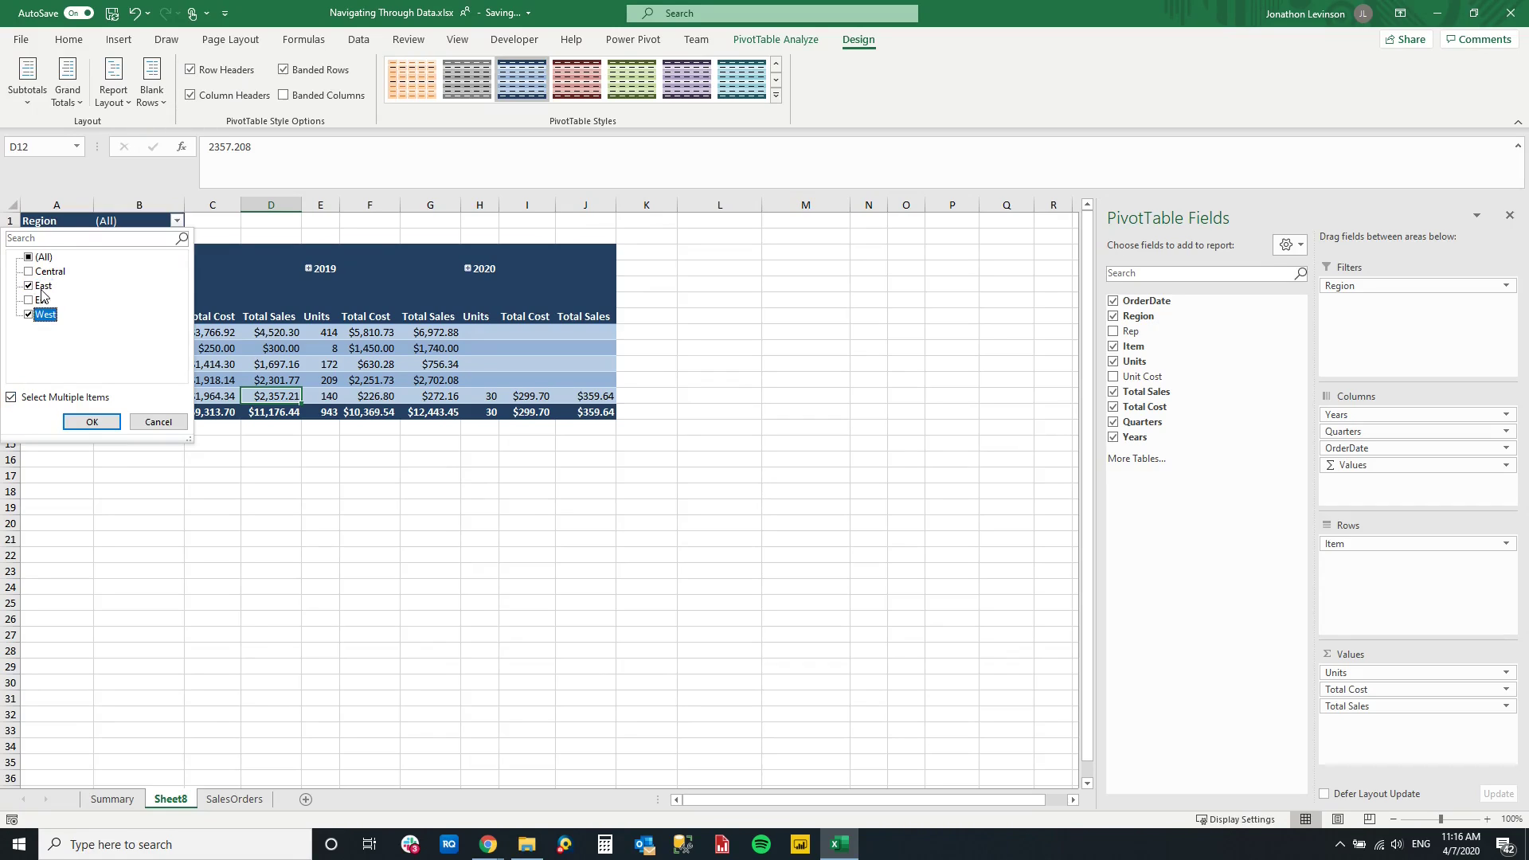
click(92, 422)
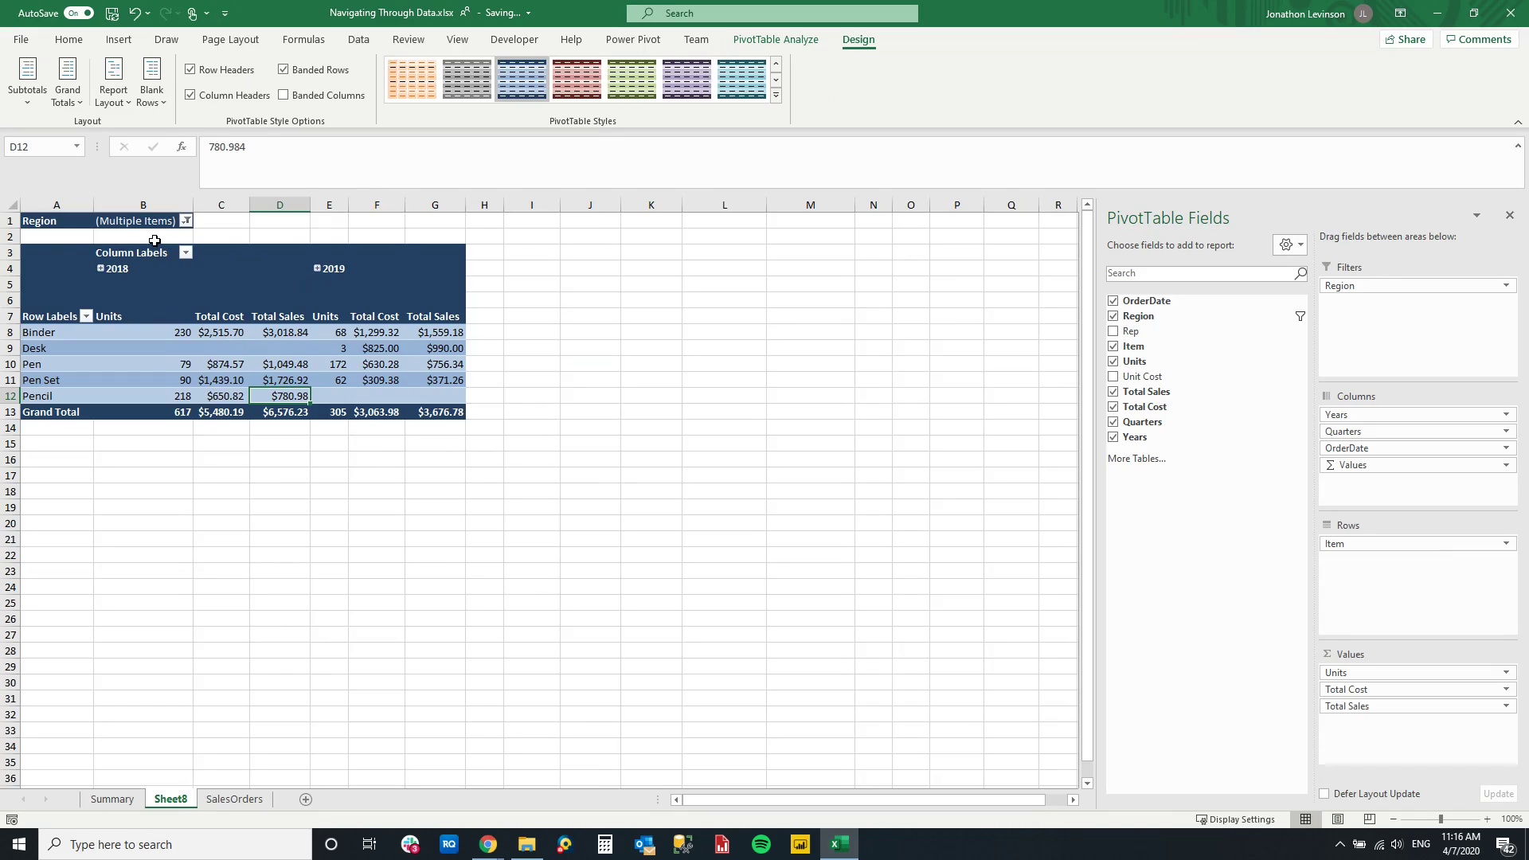
Step: Move the Region field back into the rows above Item and expand the East region
drag(1365, 286, 1377, 548)
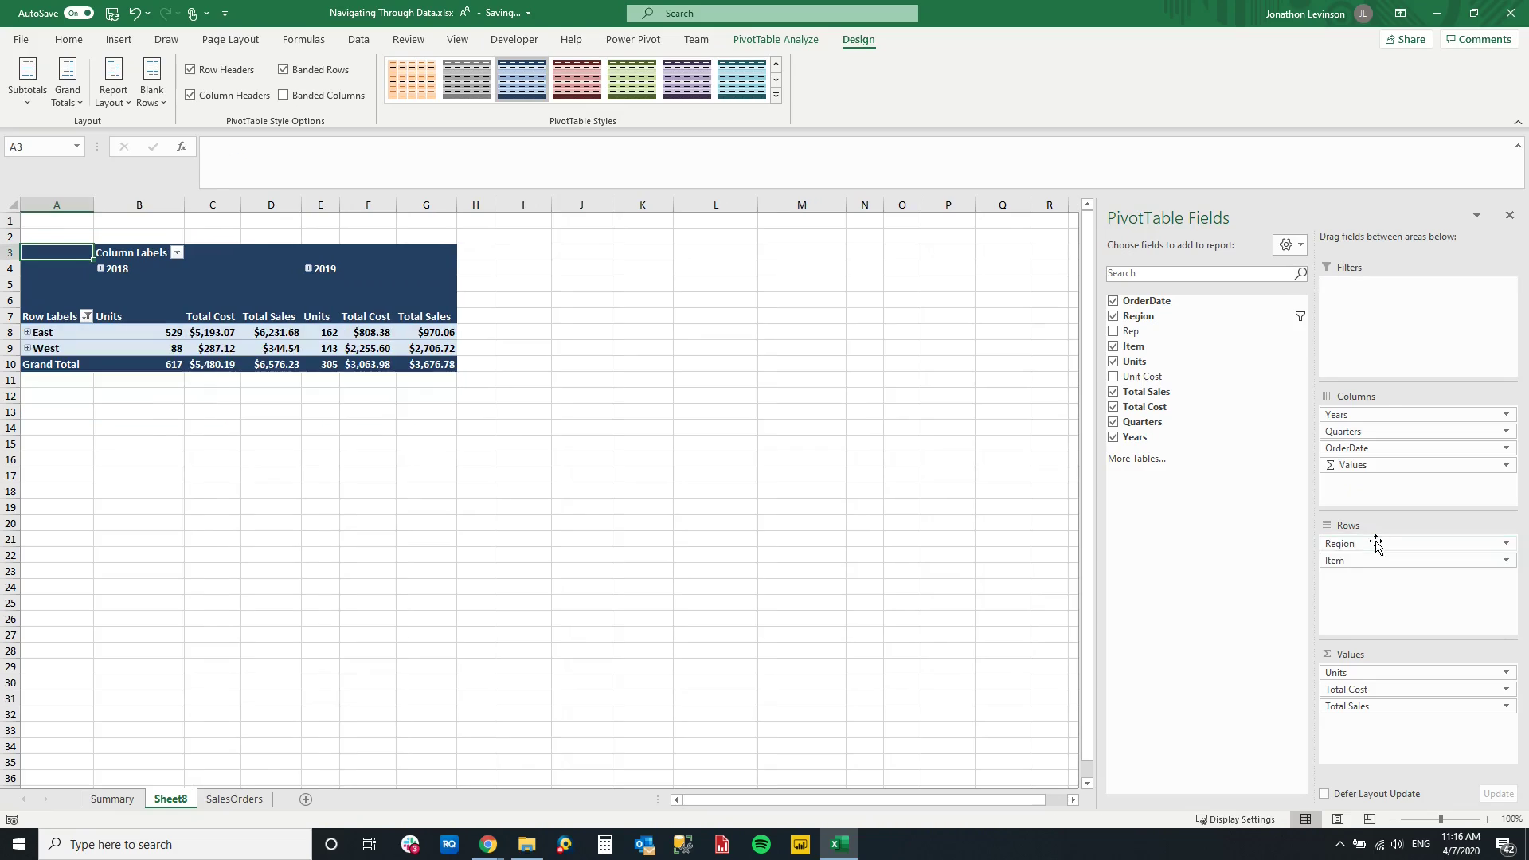
click(28, 332)
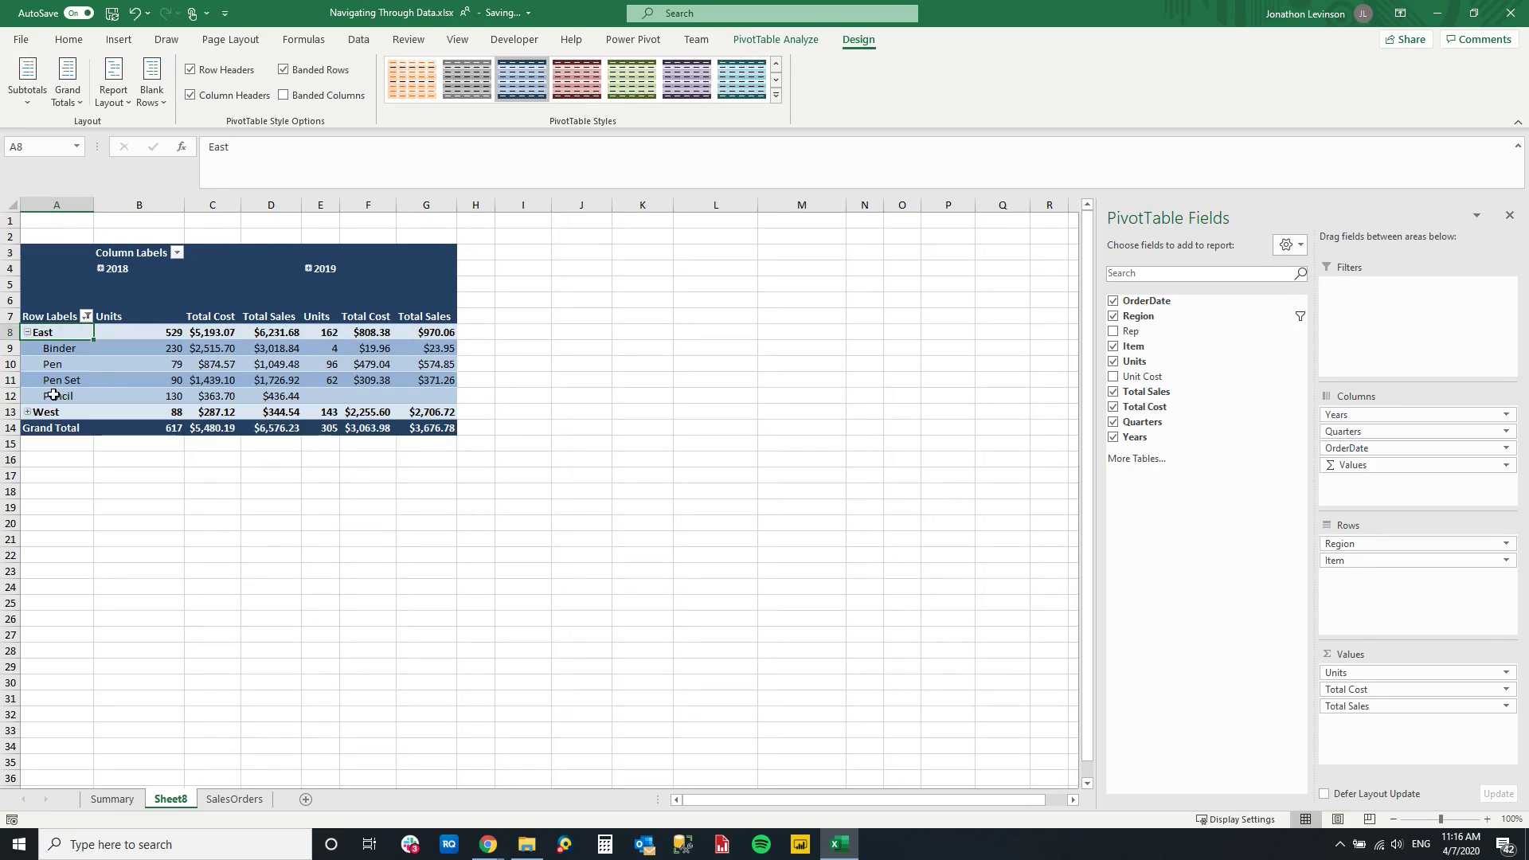
Step: Insert a slicer for the Region field and place it below the pivot table
mouse_move(323, 388)
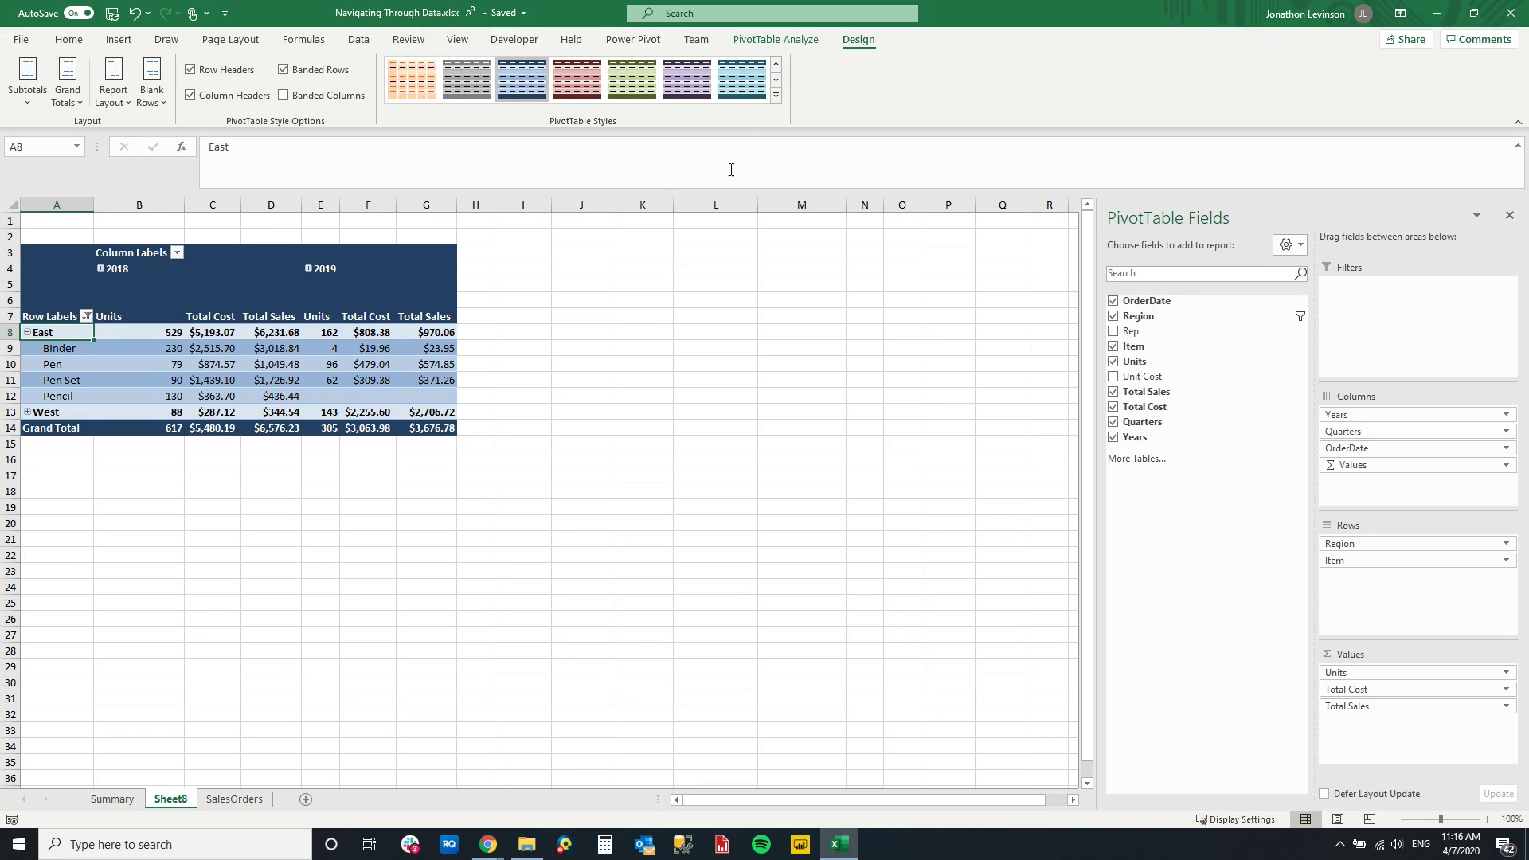
click(774, 41)
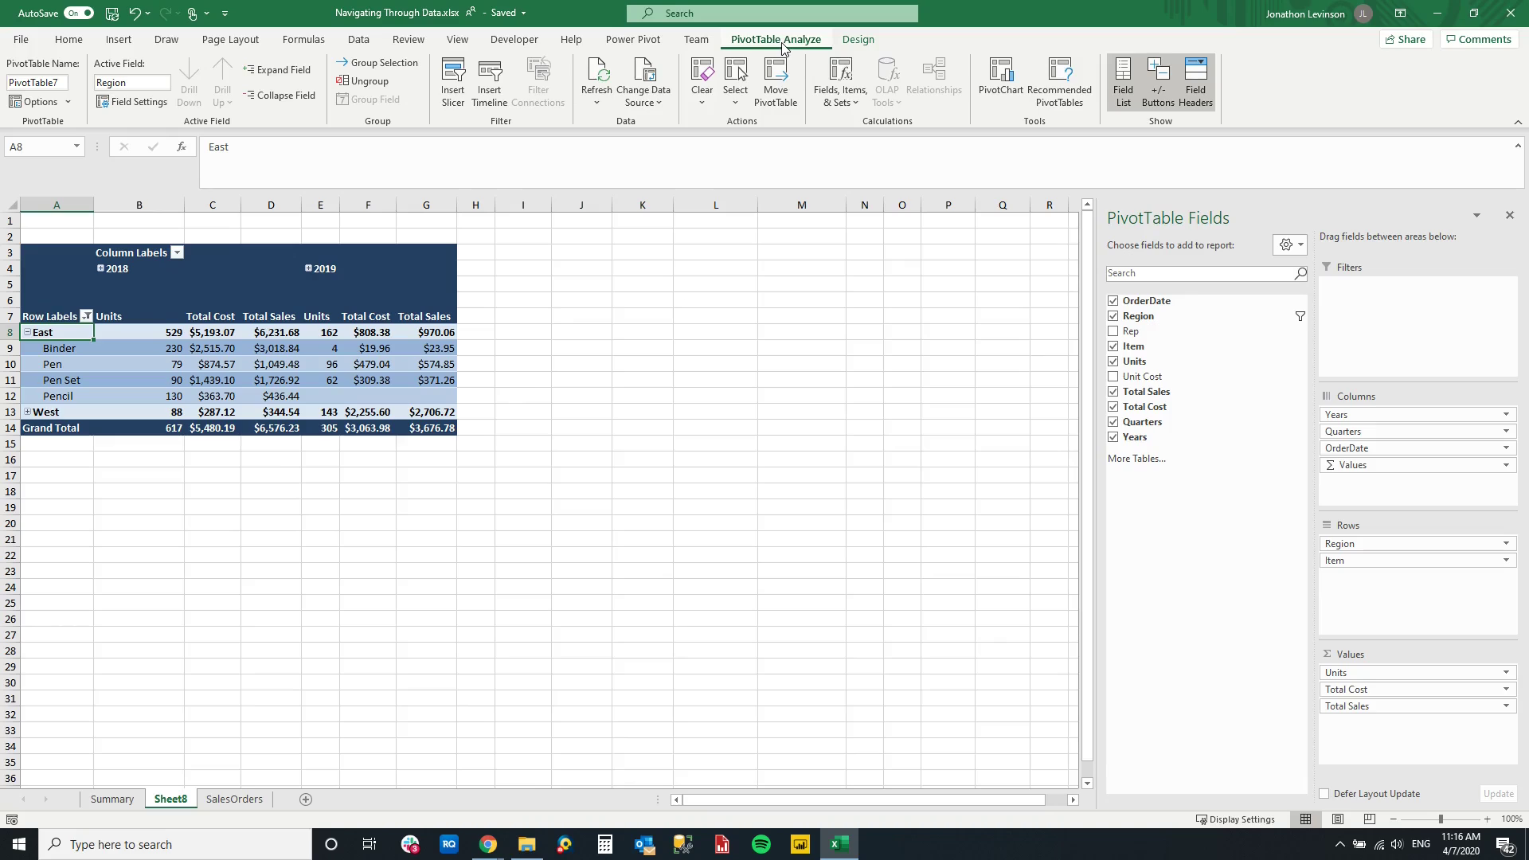
click(456, 93)
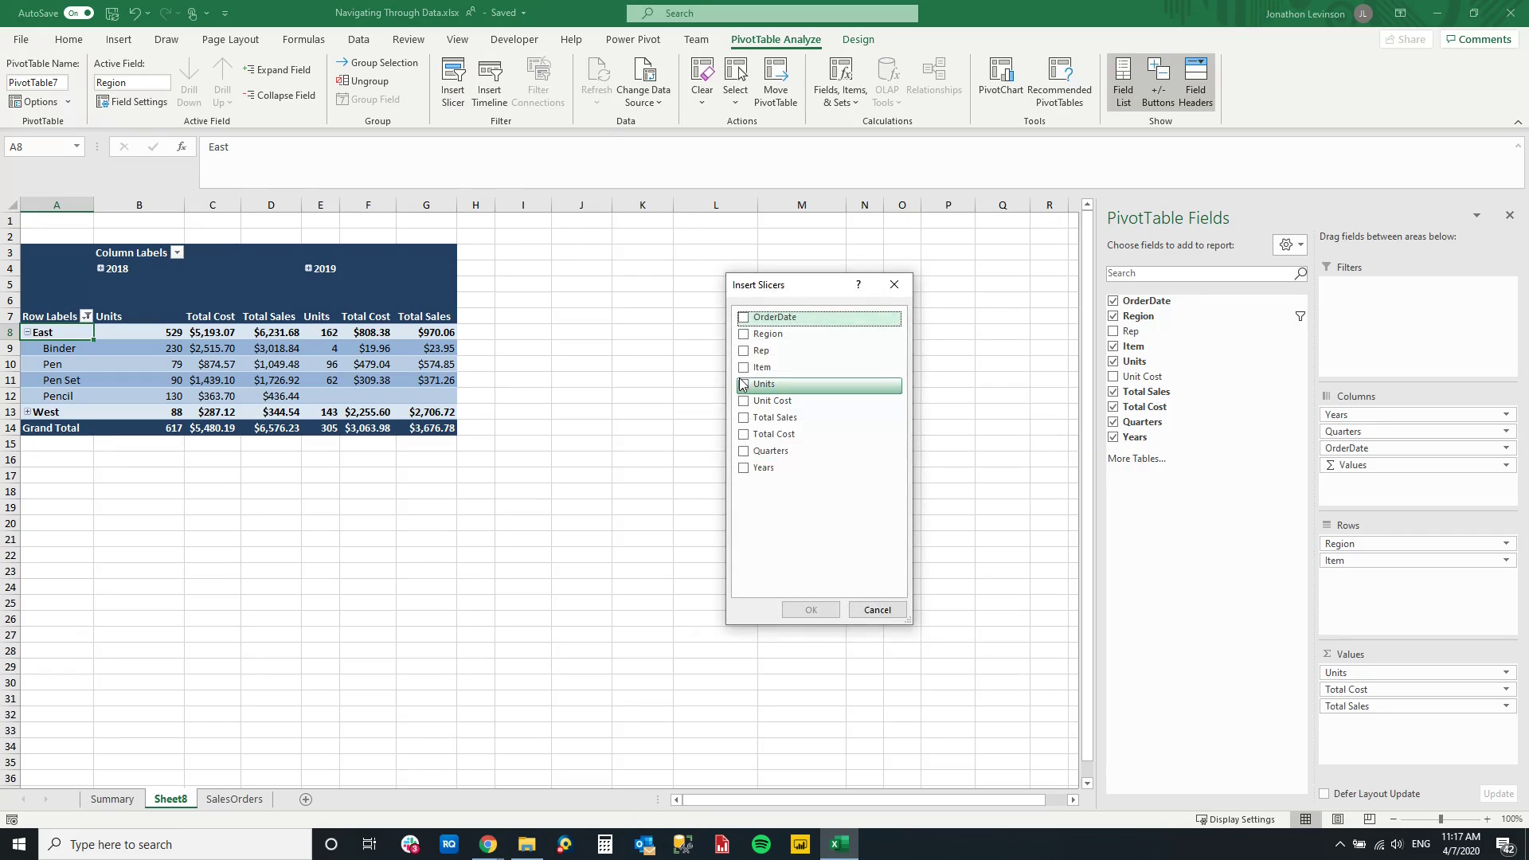
click(744, 337)
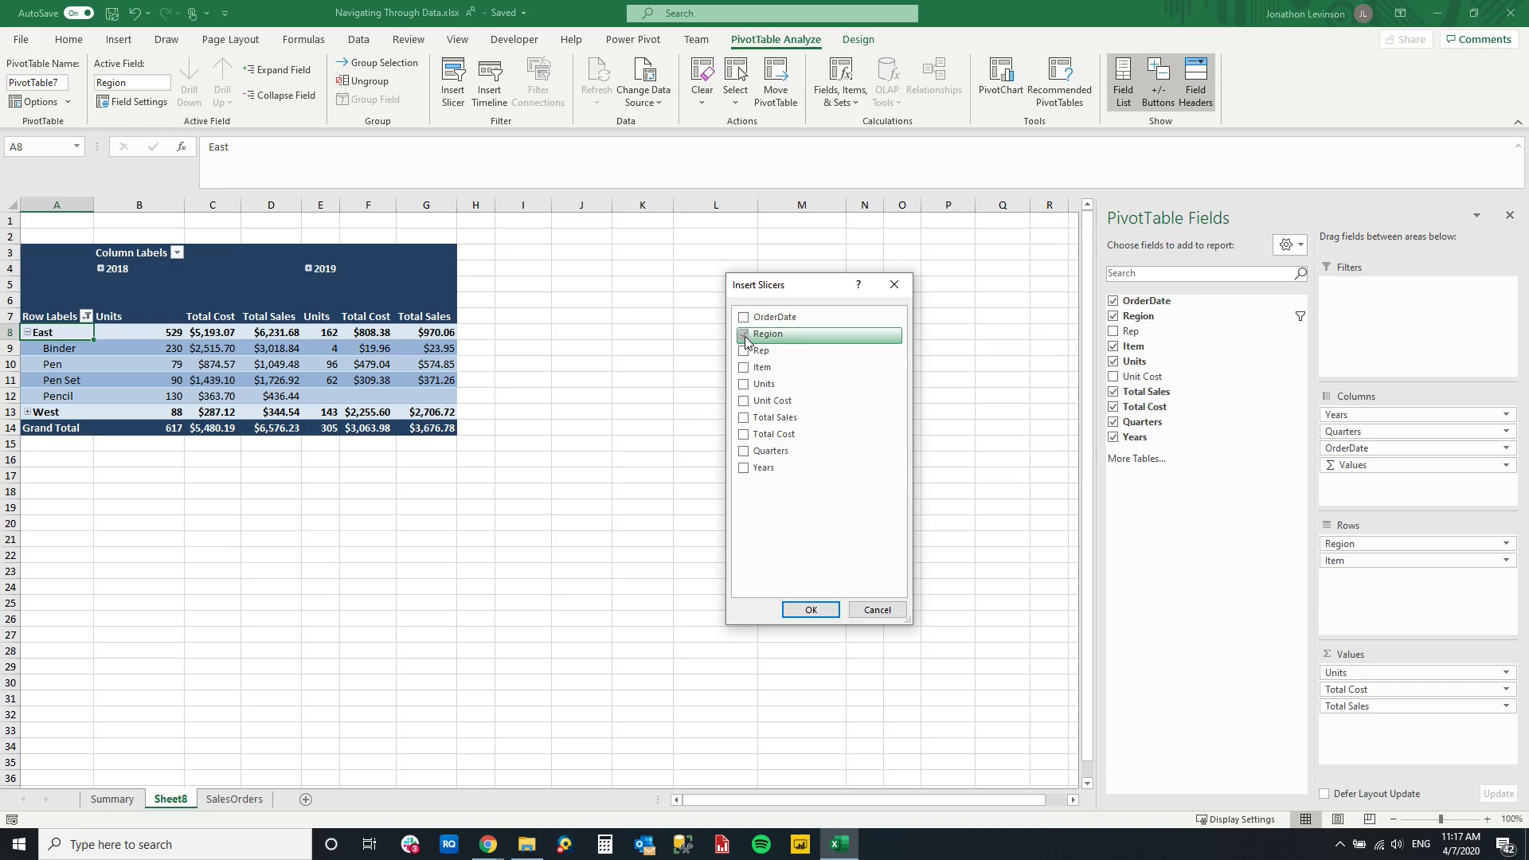
click(807, 611)
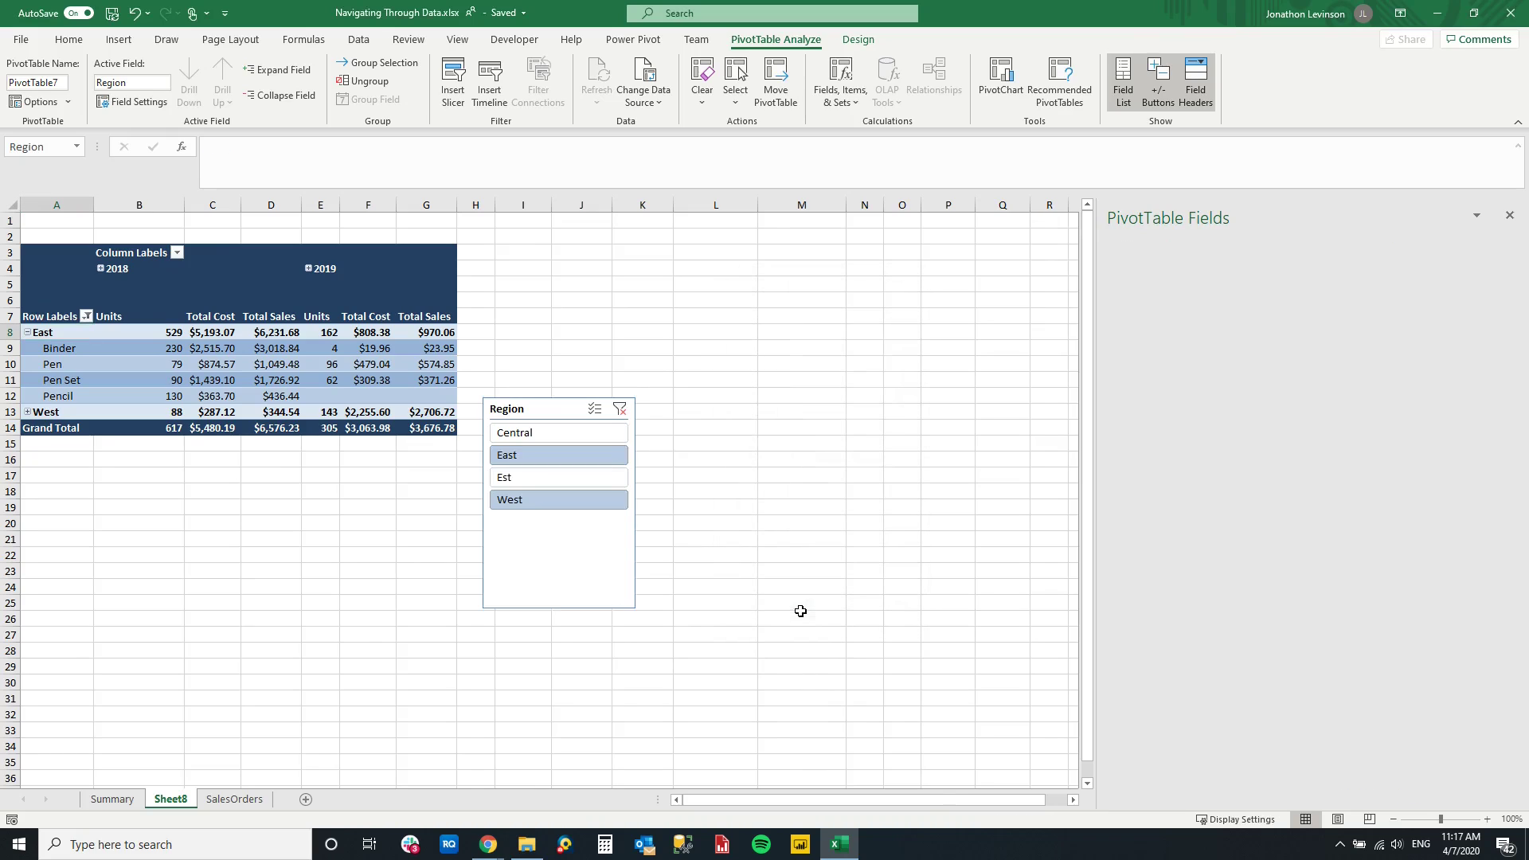
drag(470, 394, 127, 513)
Step: Filter the pivot table to Est with the Region slicer, switch to Central, and add West to the selection
click(104, 589)
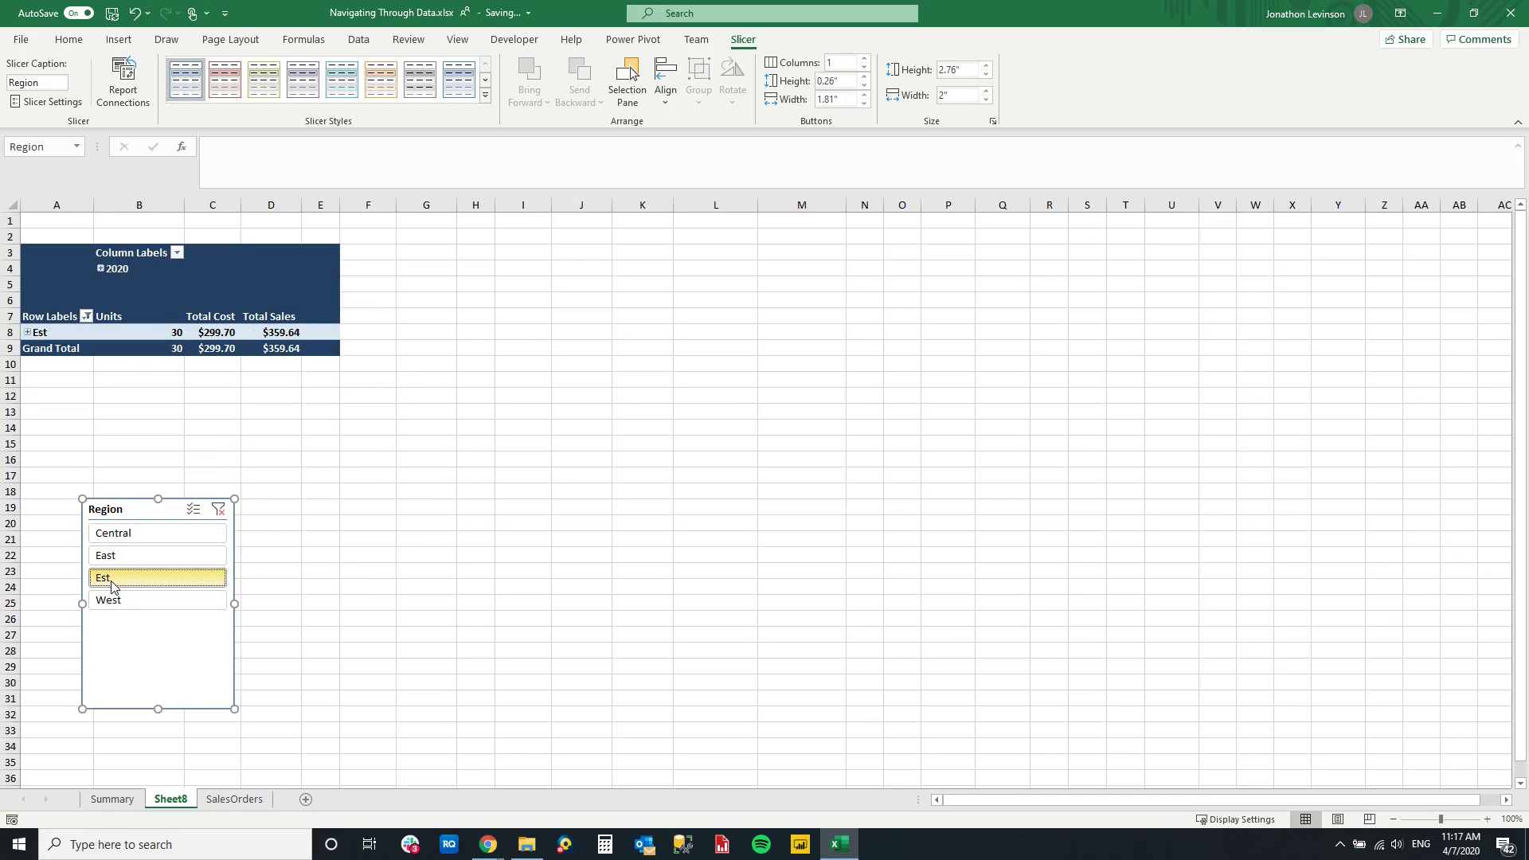
click(122, 542)
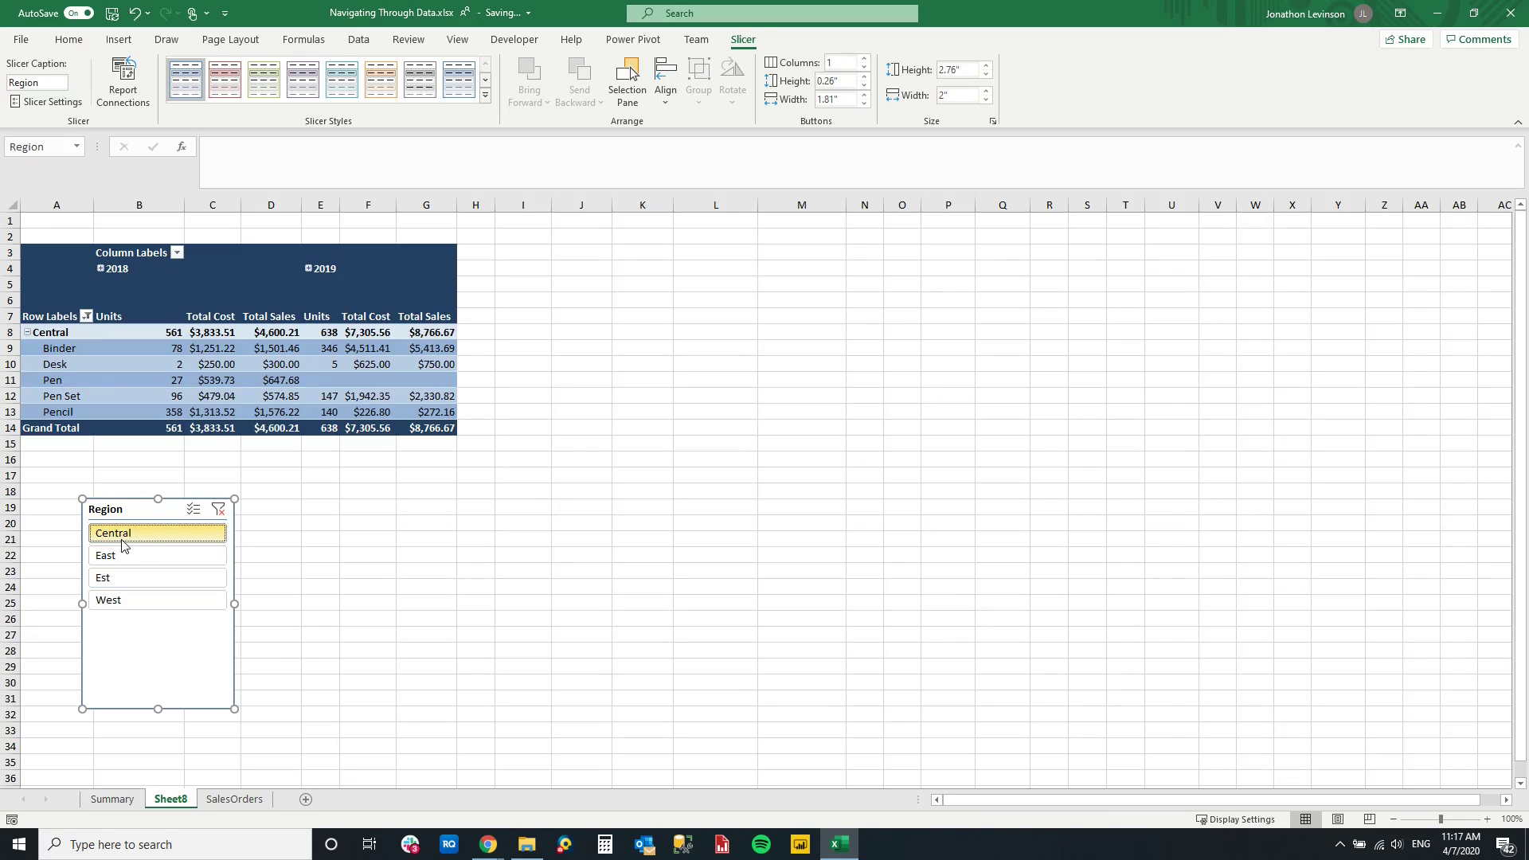
ctrl+click(121, 599)
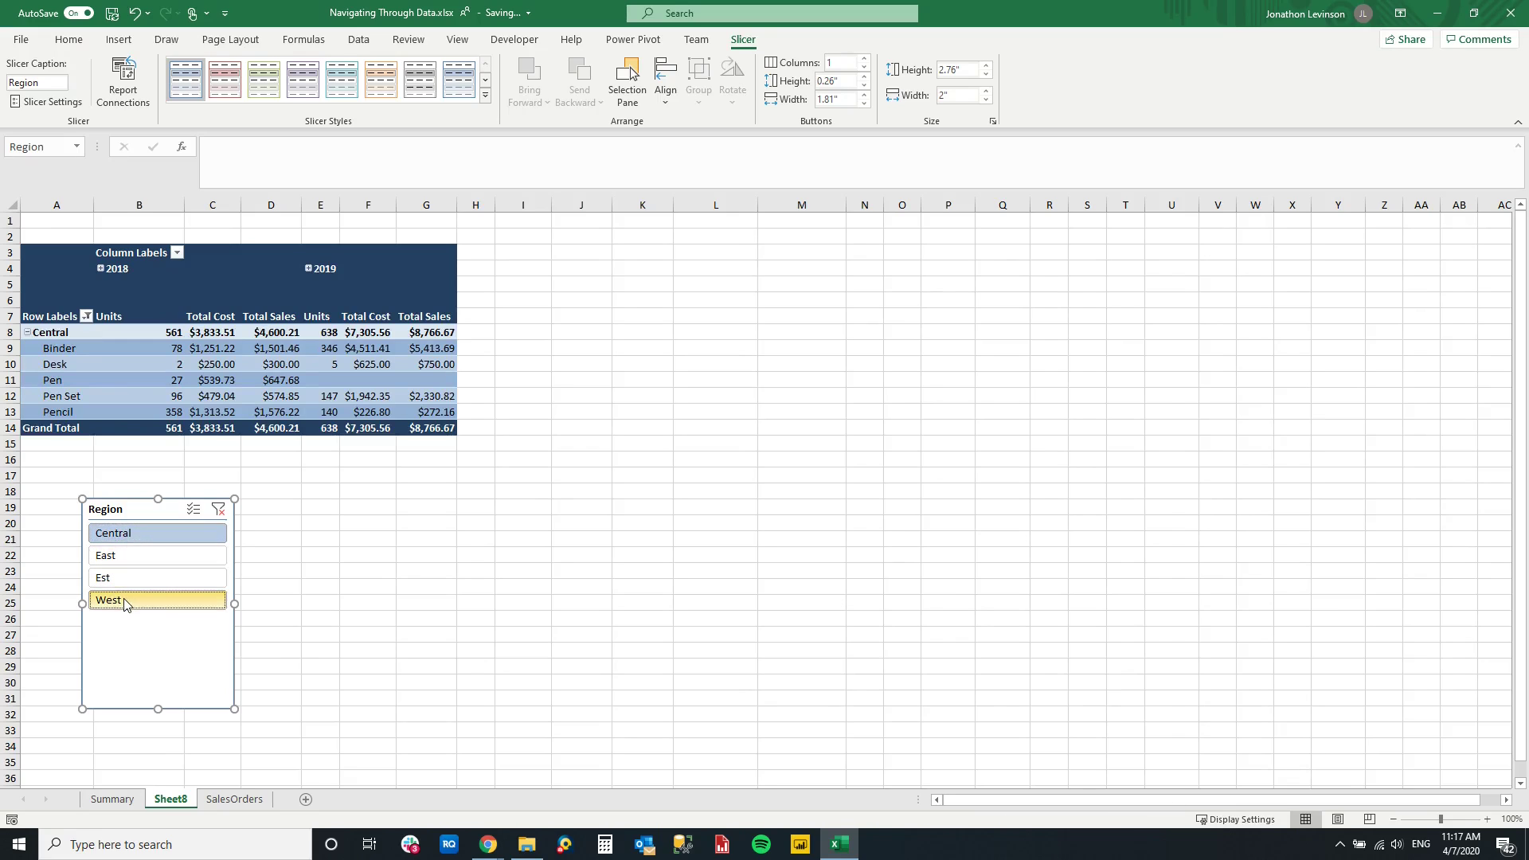
Step: Switch the Region slicer between the single regions Est, East, Central and West, ending on East
click(180, 578)
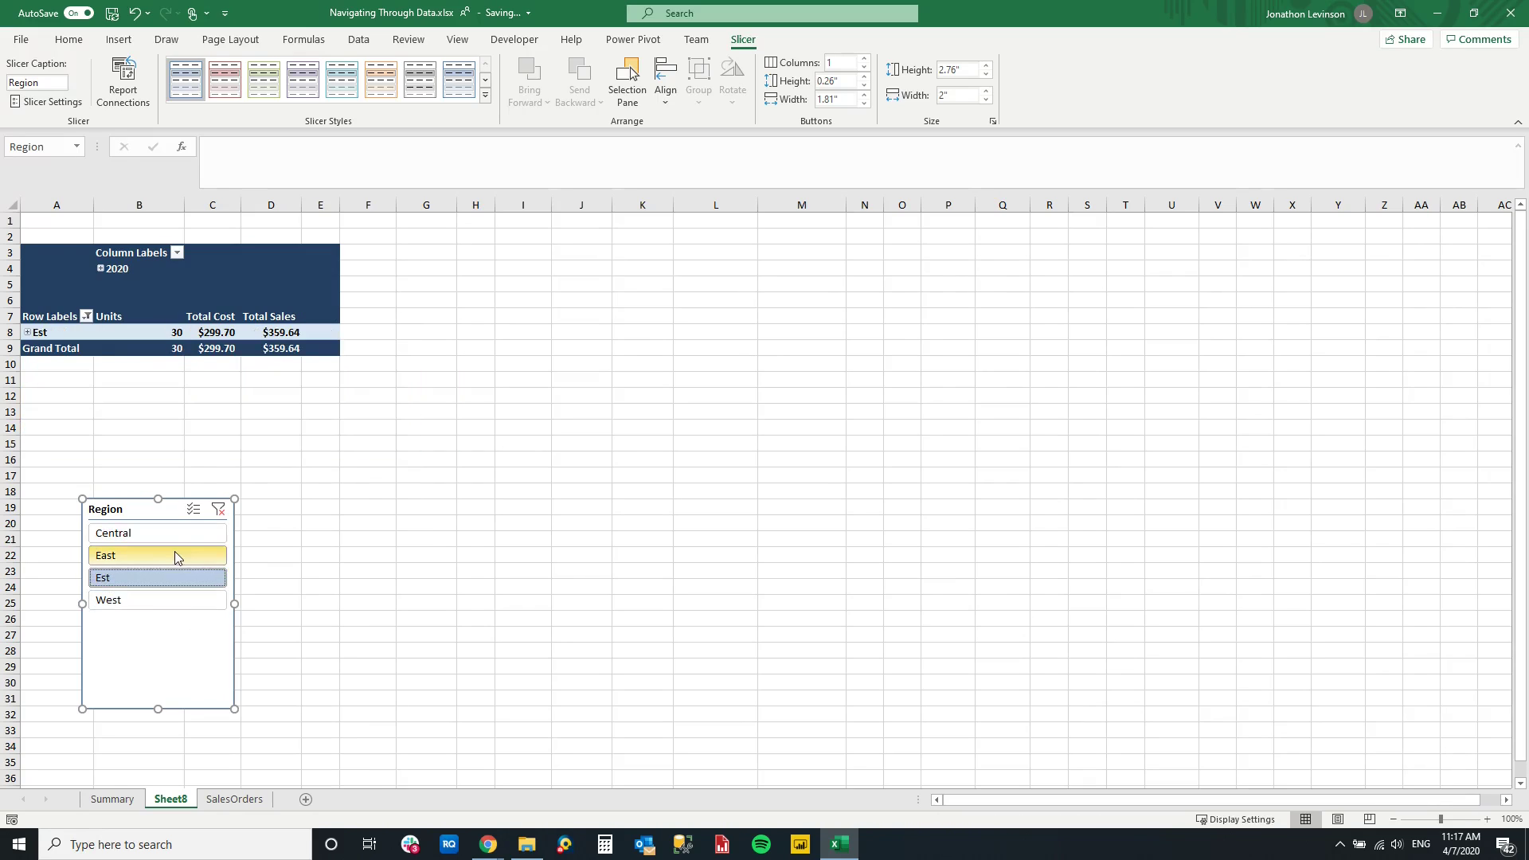
click(175, 556)
click(173, 532)
click(159, 604)
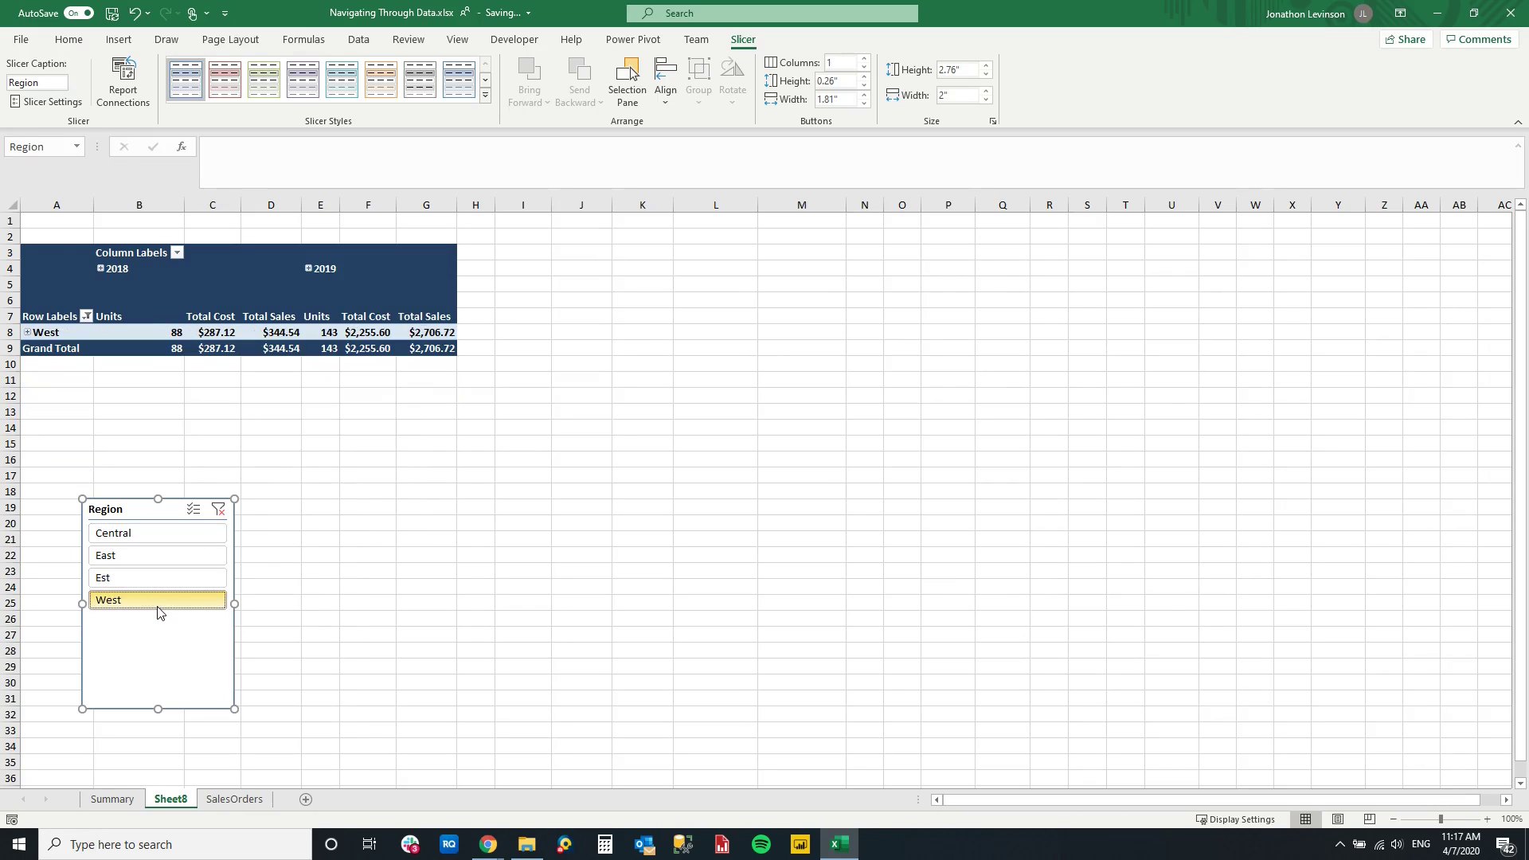
click(170, 572)
click(173, 560)
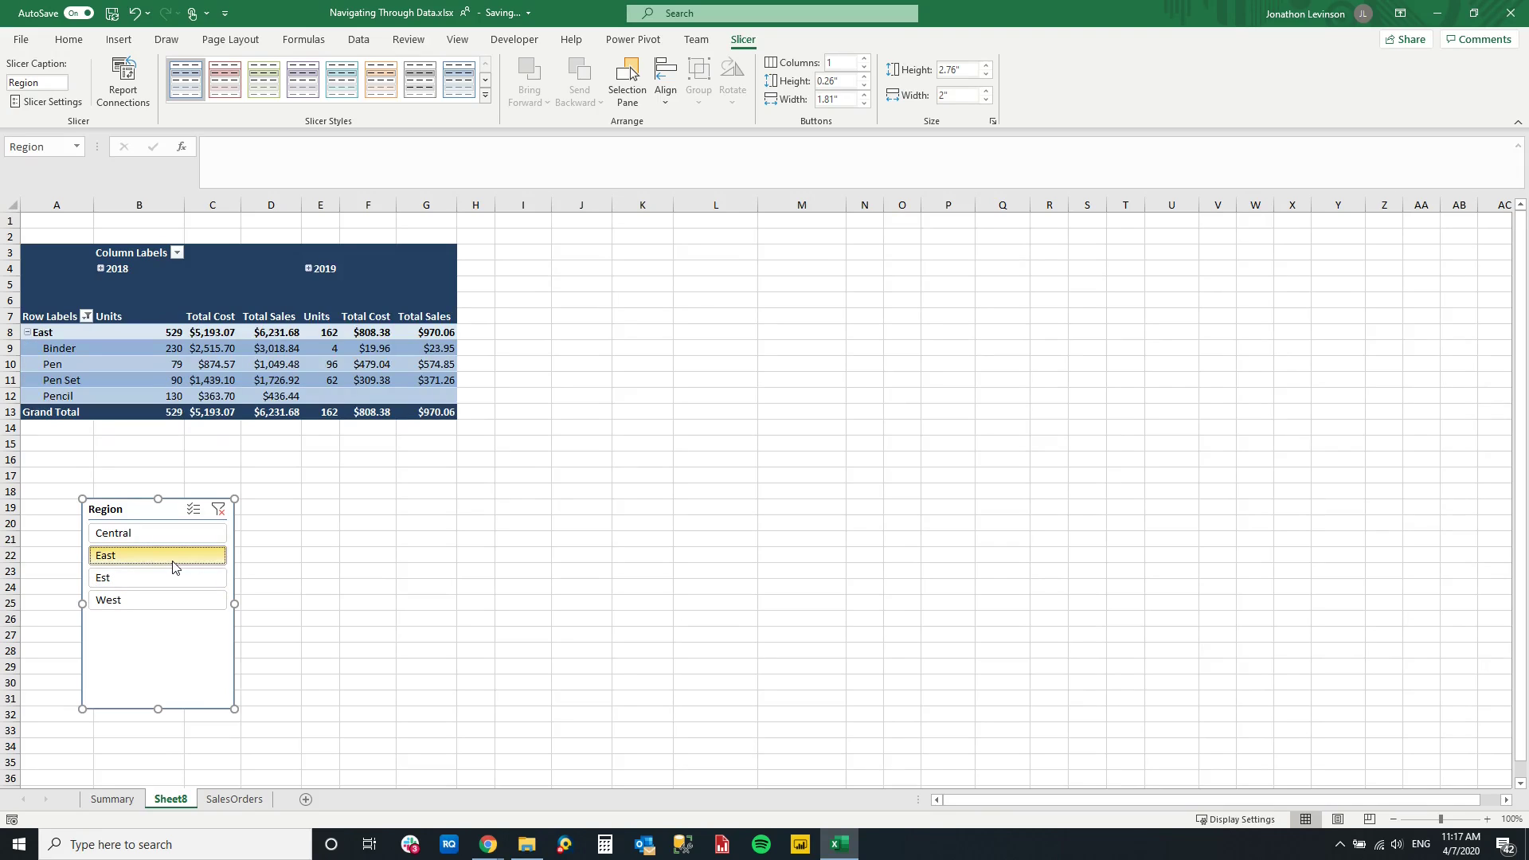
Step: Enable multi-select on the Region slicer and clear its filter
click(193, 510)
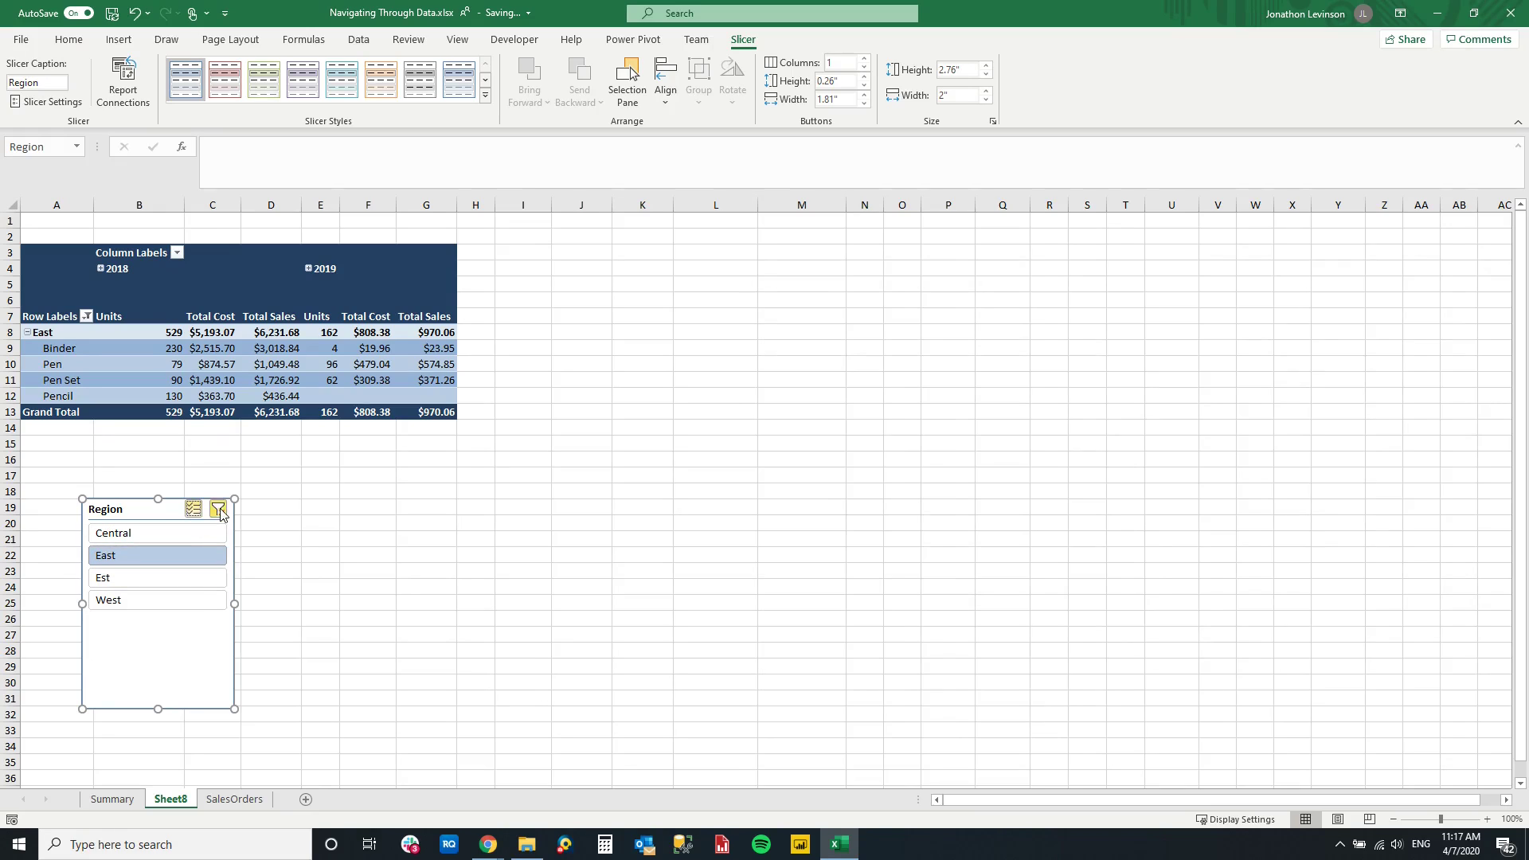
click(218, 509)
Step: Move the Region slicer beside the pivot table's last column and apply the light red slicer style
drag(158, 510, 727, 267)
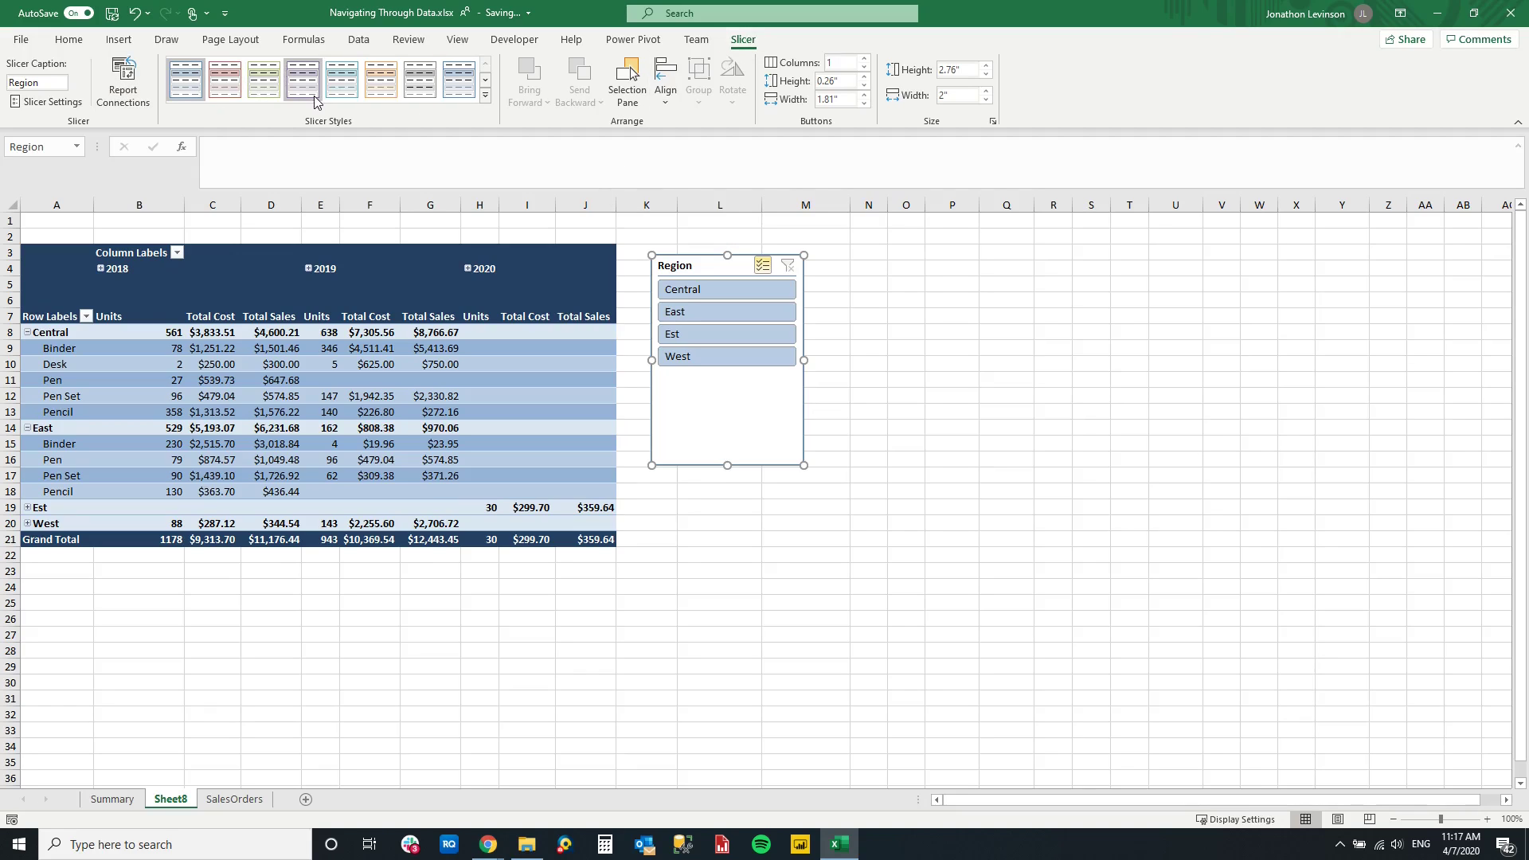
click(226, 79)
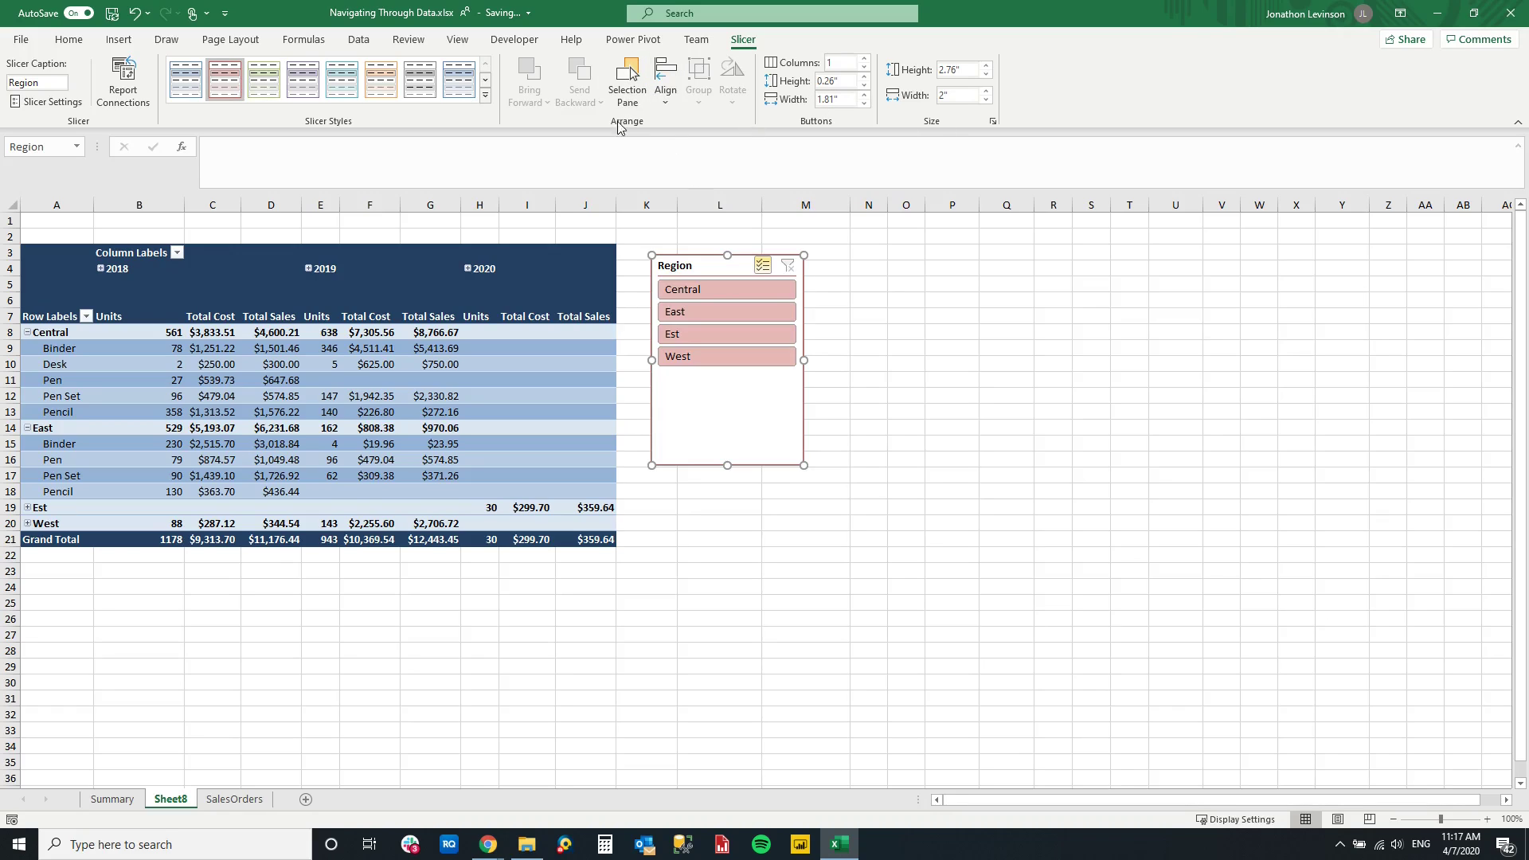
Step: Review the Region slicer's name, header, sorting and filtering settings without changing them
click(47, 102)
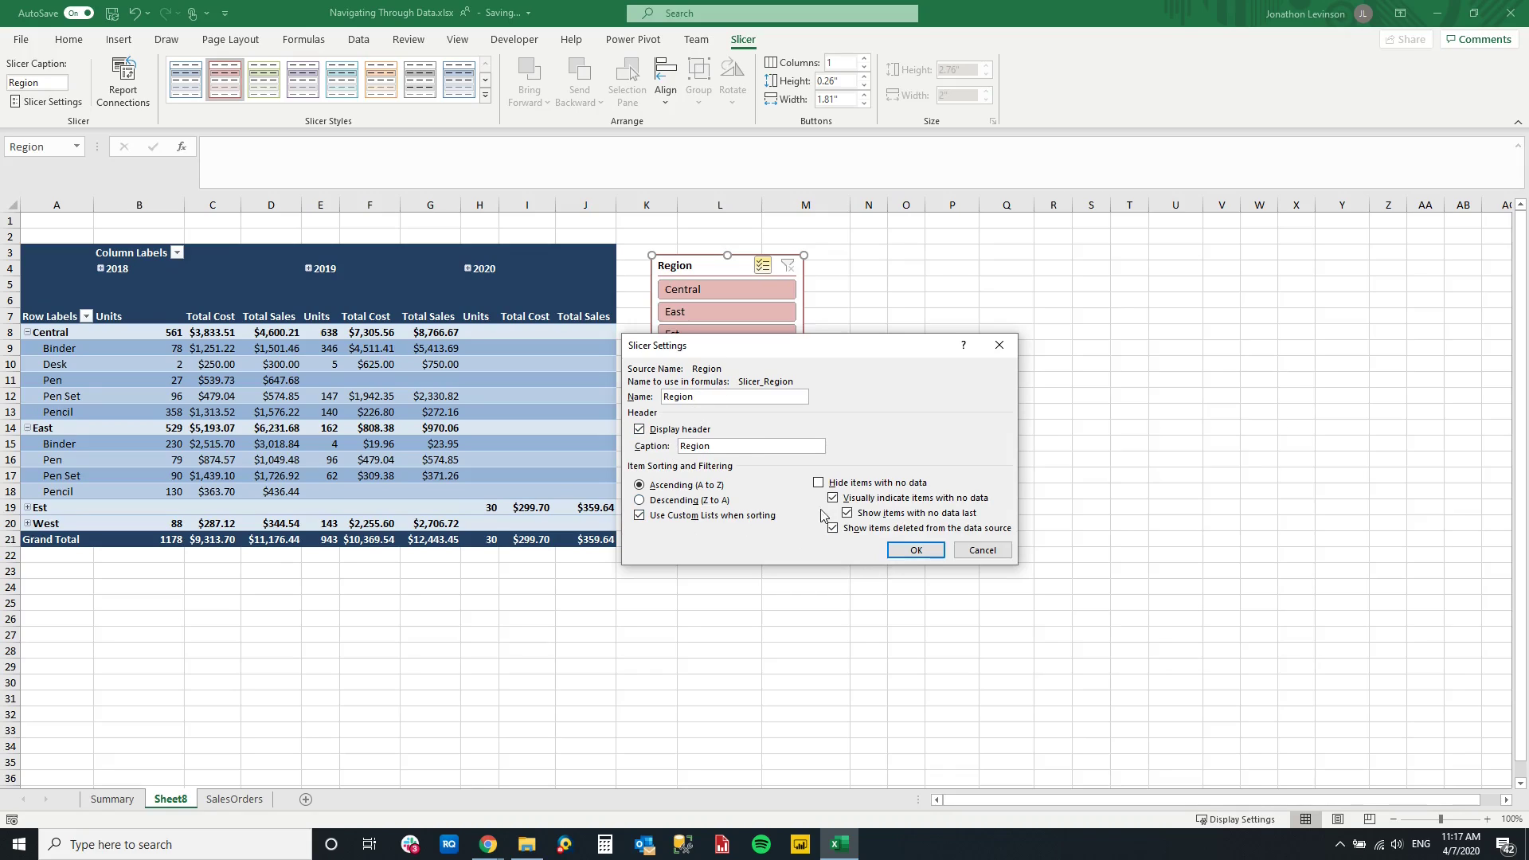
click(982, 551)
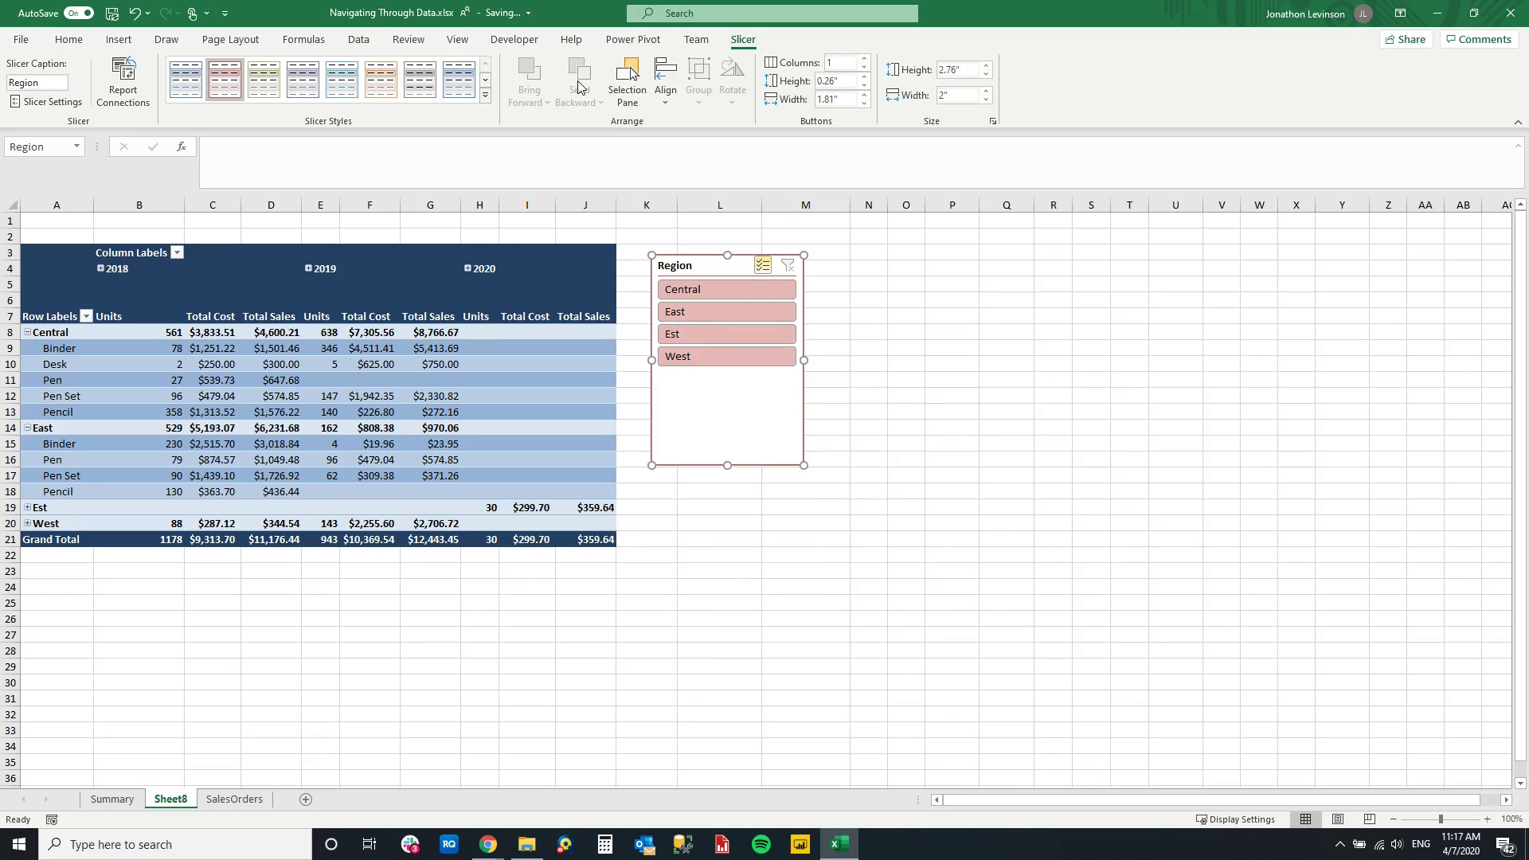
Step: Insert an OrderDate timeline for the pivot table and lay it out below the table, about 12.45 inches wide
click(390, 251)
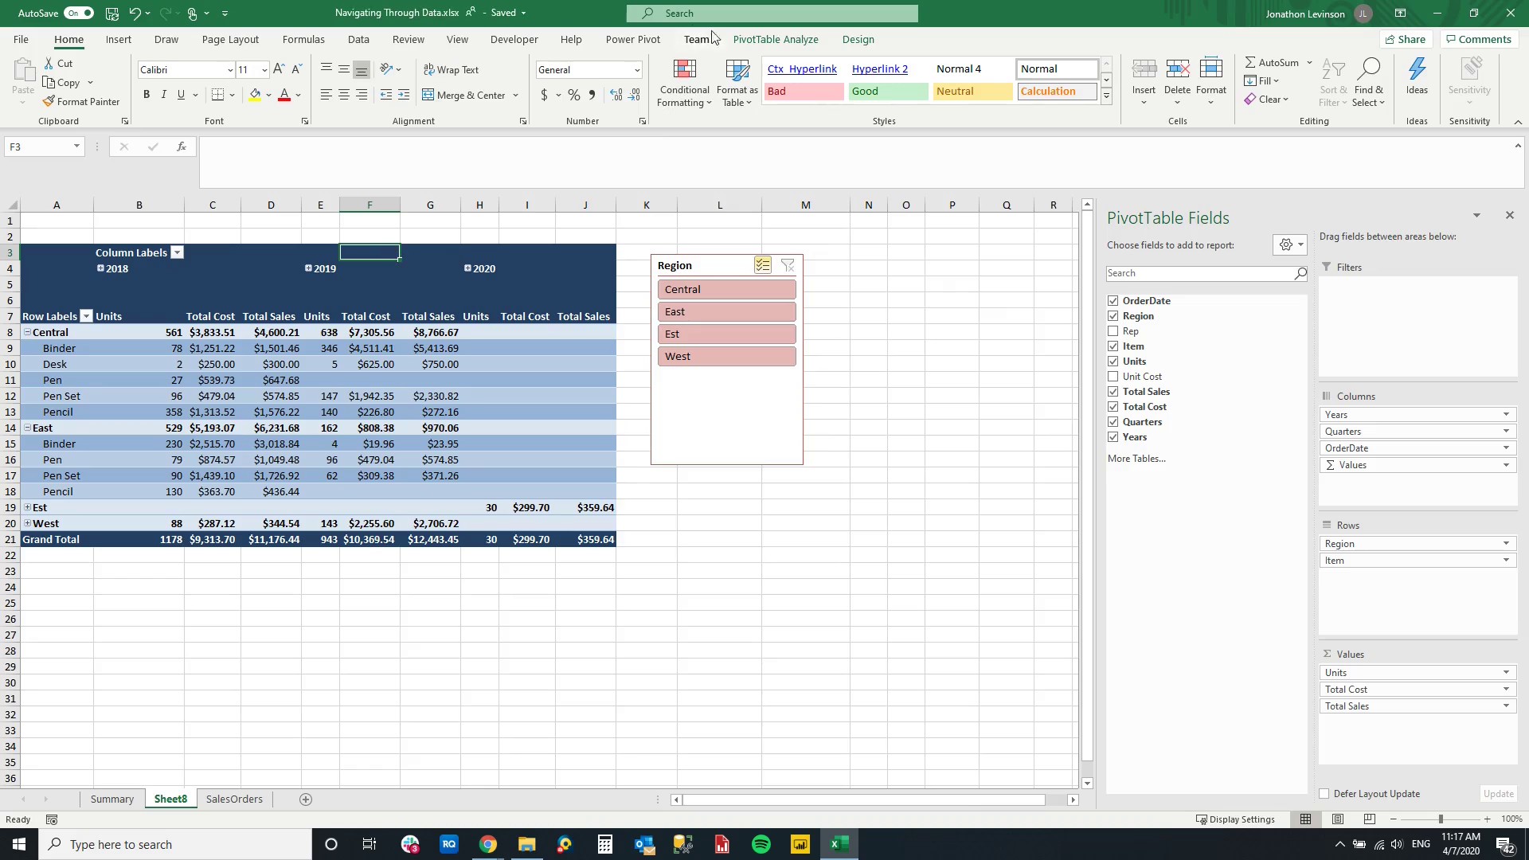
click(741, 39)
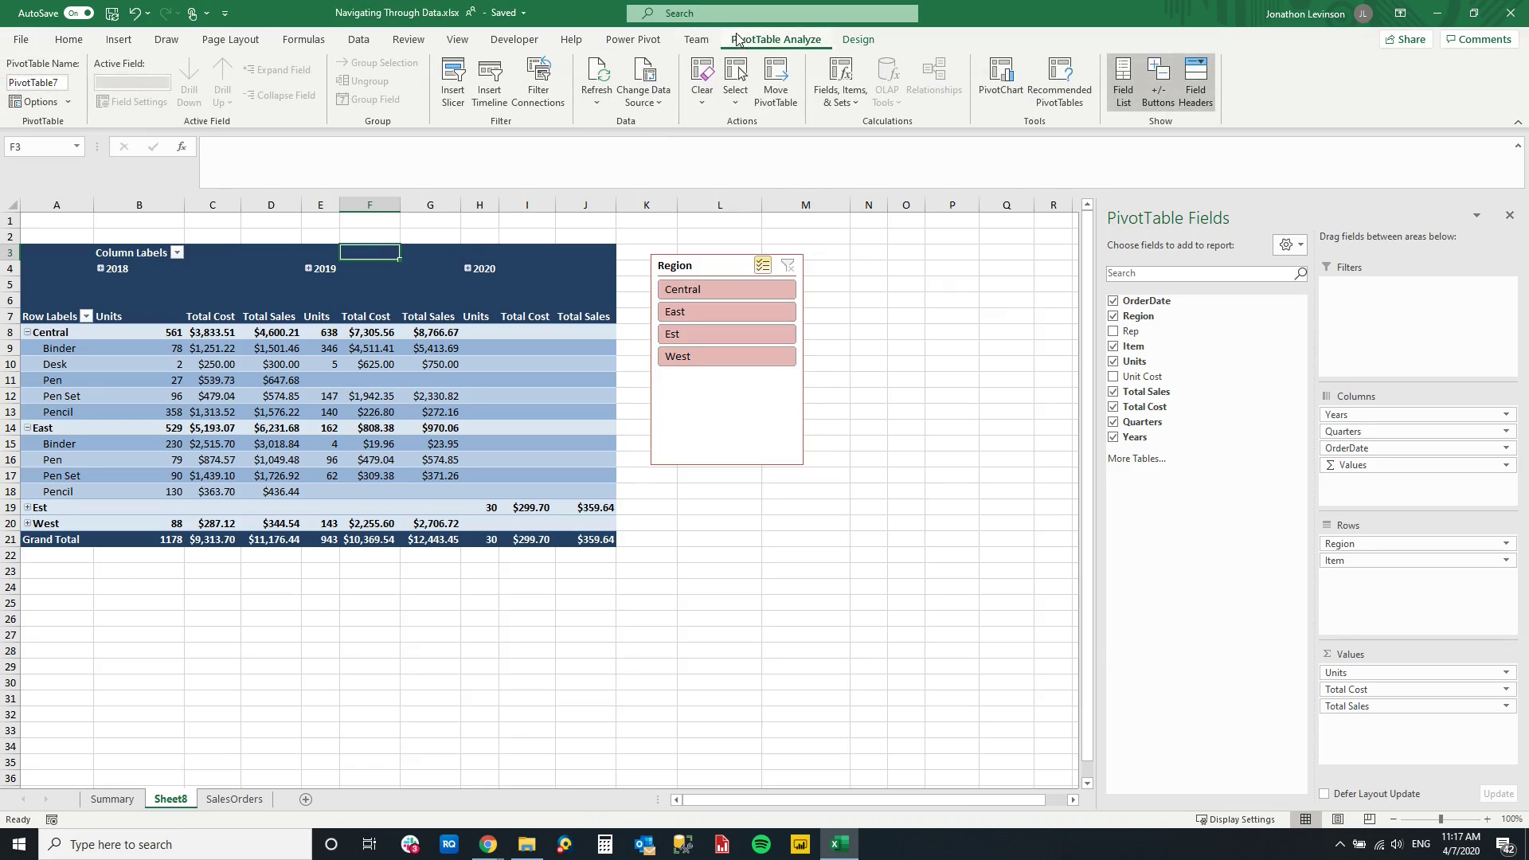
click(483, 86)
drag(788, 337, 191, 553)
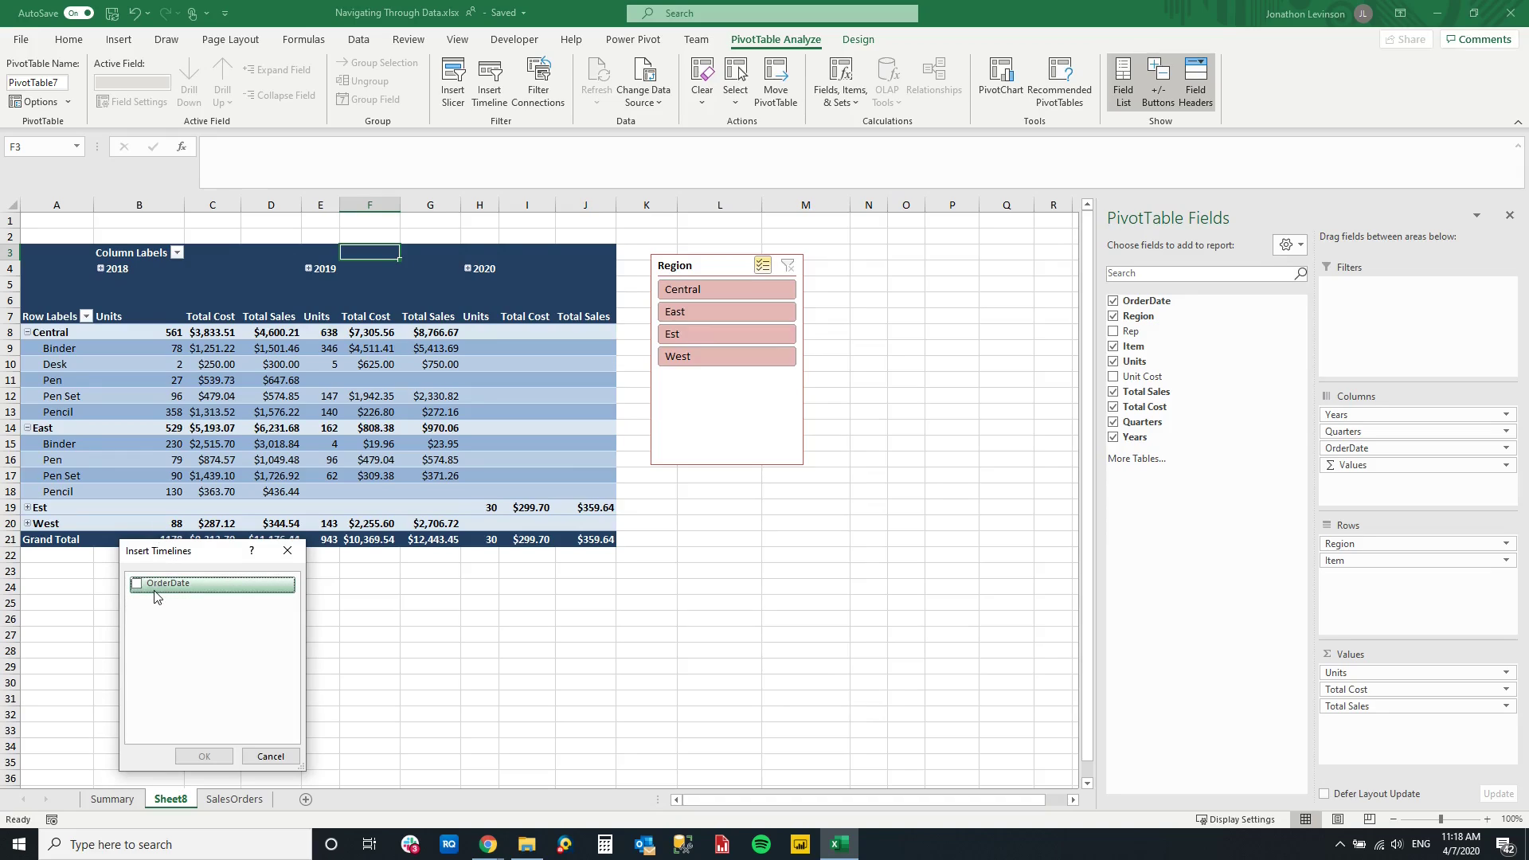
click(180, 586)
click(136, 585)
click(204, 757)
drag(471, 465, 92, 600)
drag(319, 643, 991, 643)
Step: Filter the OrderDate timeline to Mar - Jun 2018, Oct 2018, Nov 2018 and Dec 2018 - Jul 2019, and clear its filter
drag(381, 691, 251, 669)
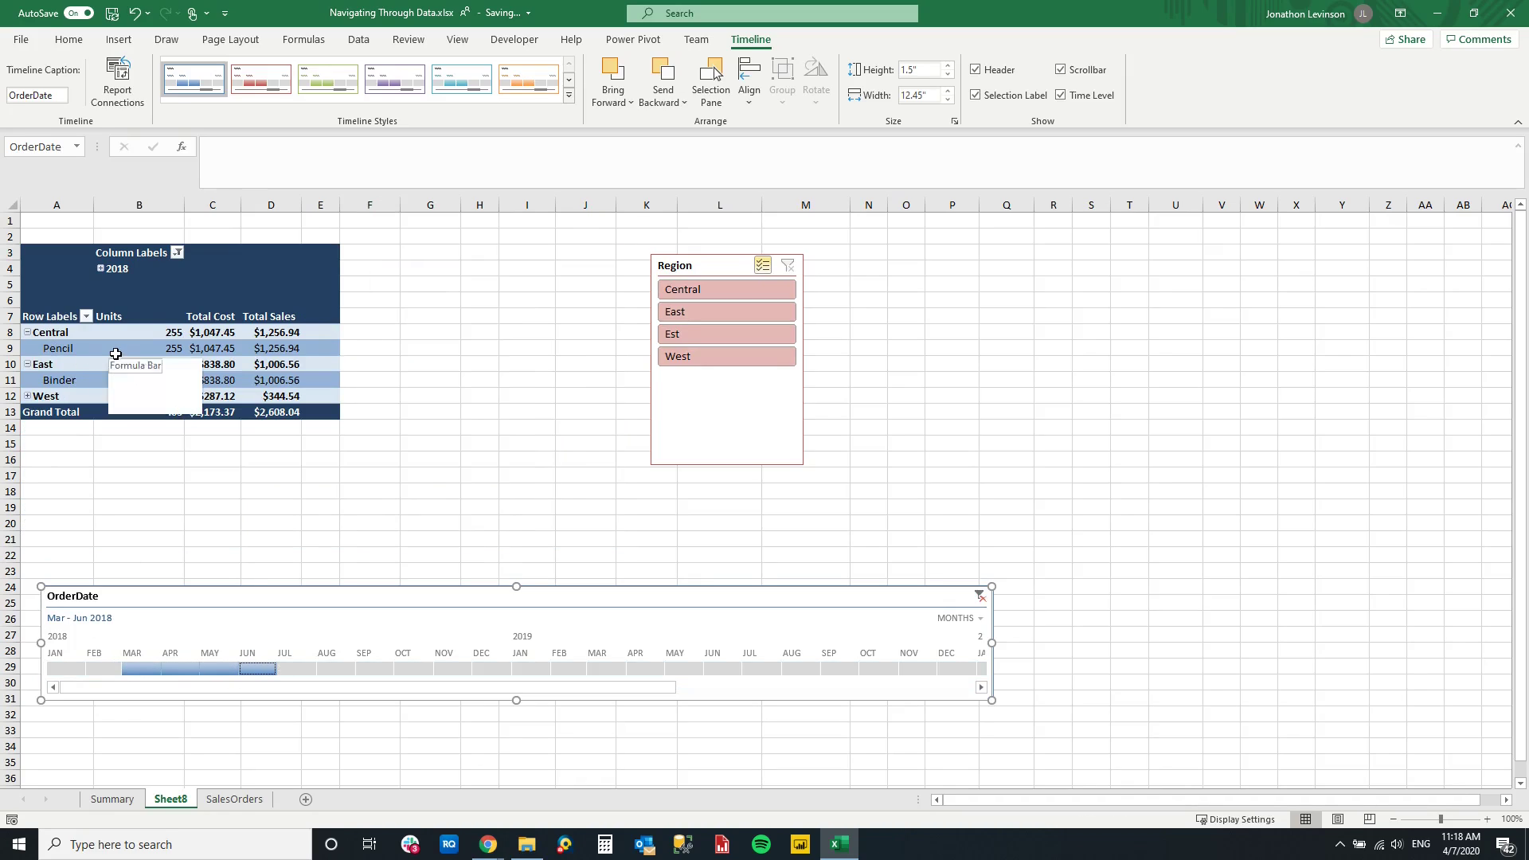
click(426, 673)
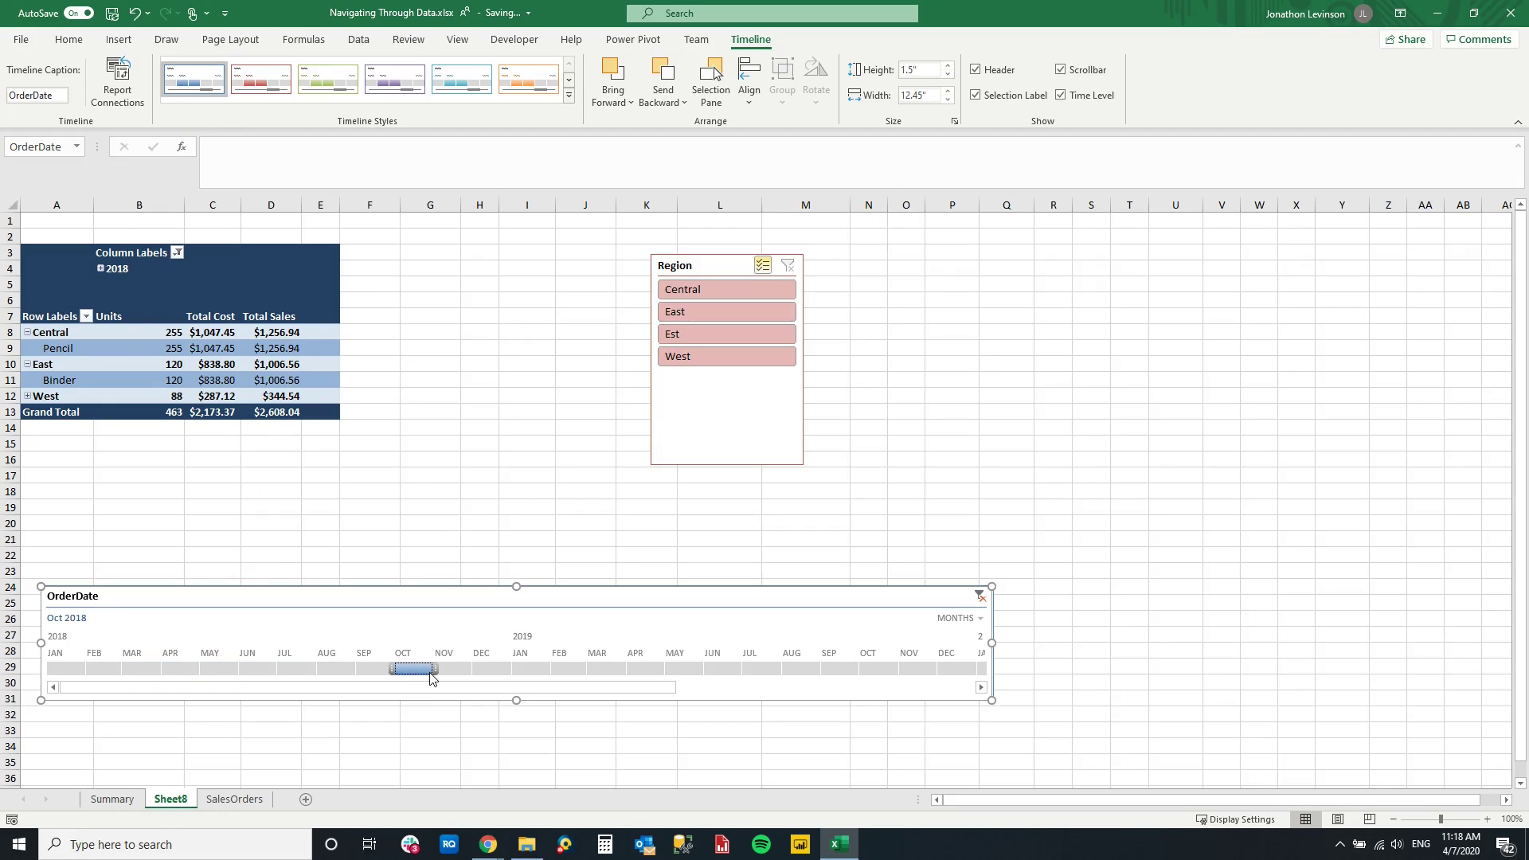
click(448, 673)
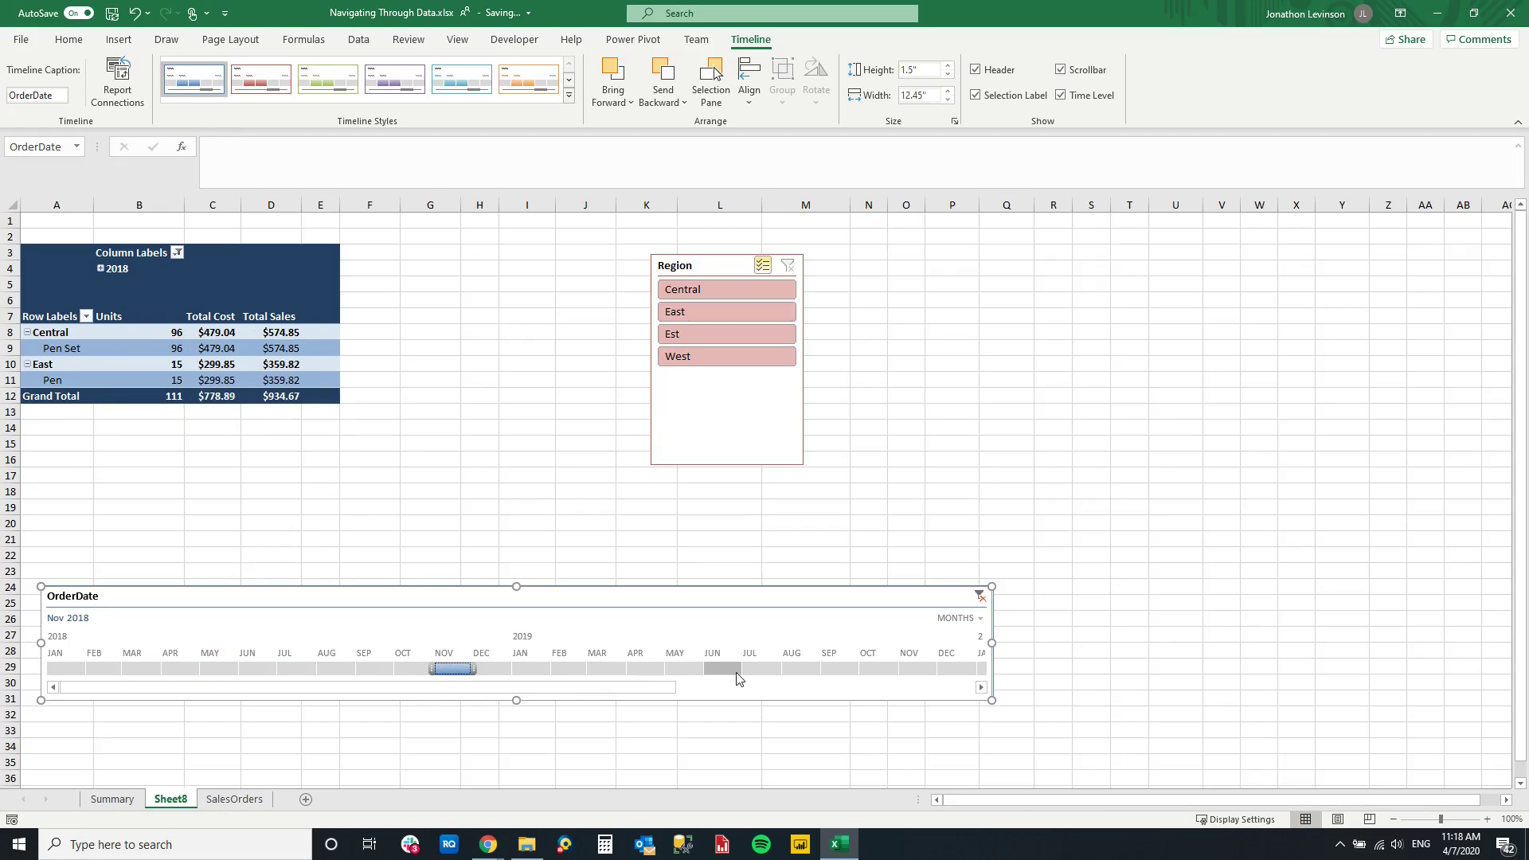
drag(760, 669, 509, 670)
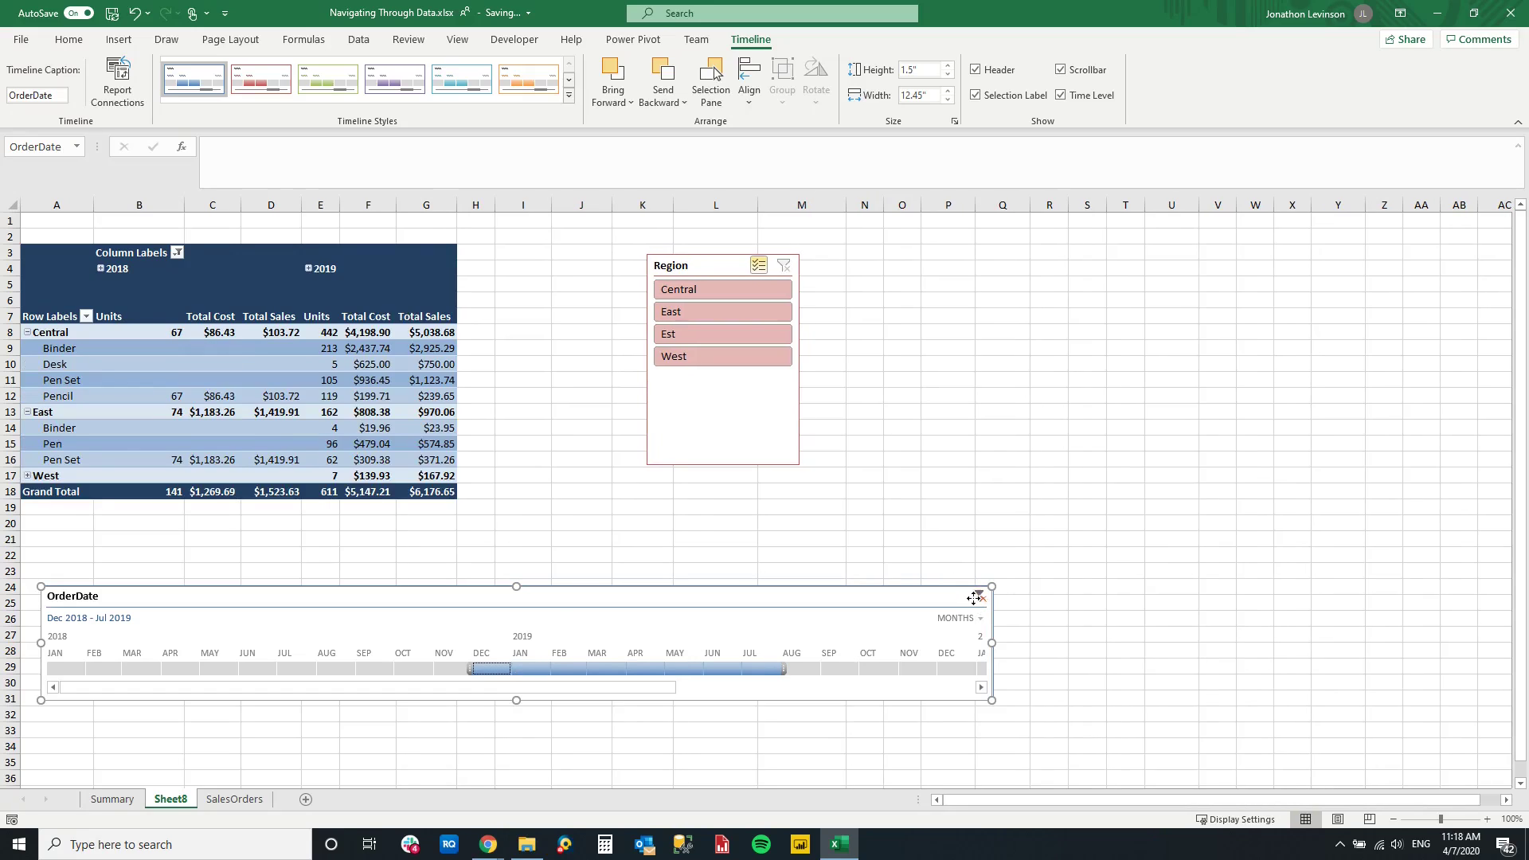
click(979, 598)
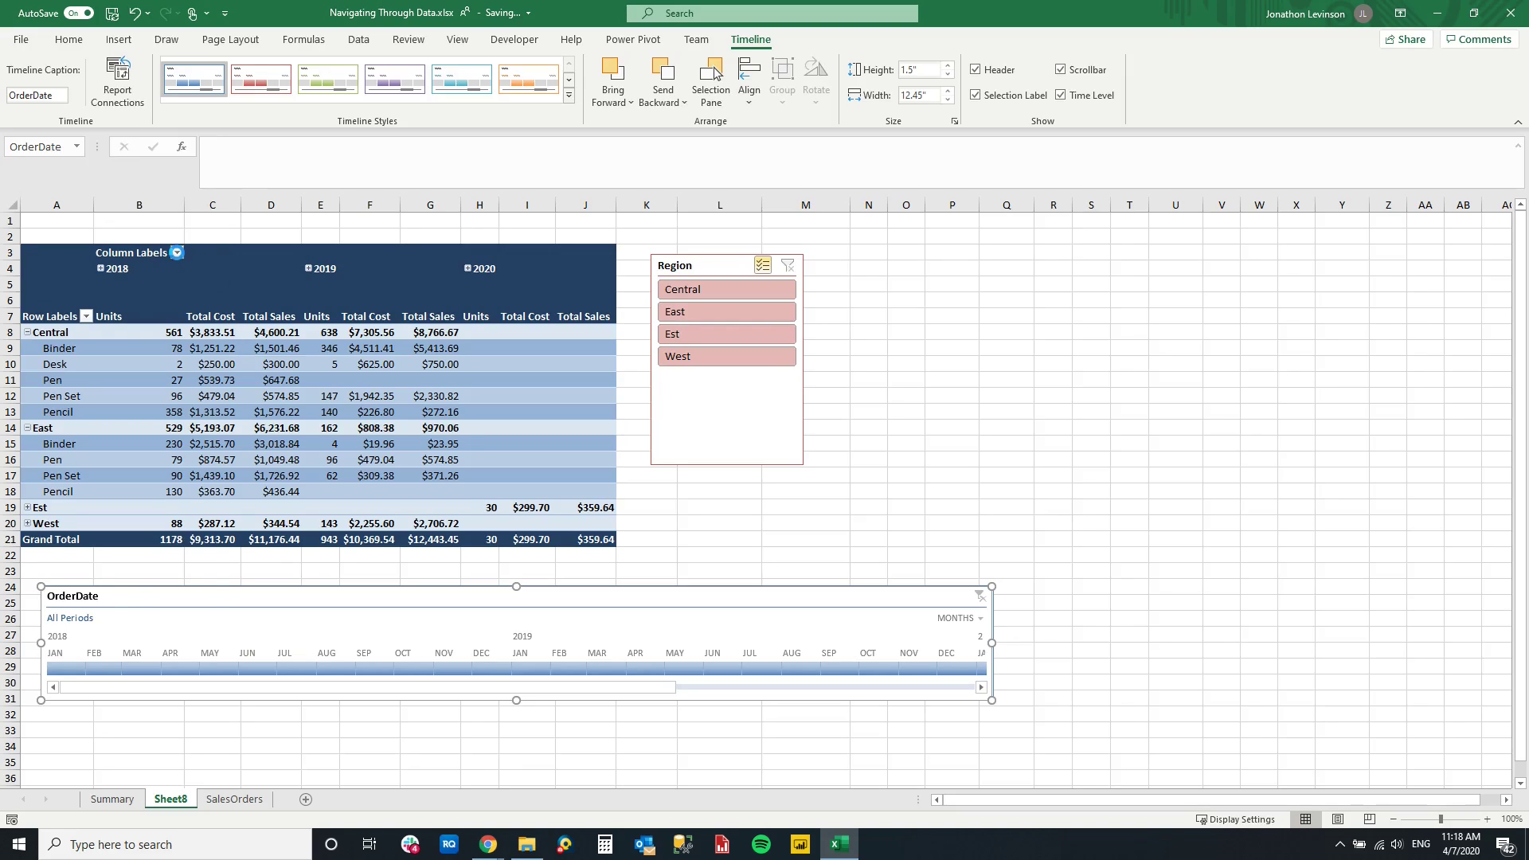
Step: Examine the date filters offered for the Years field in the pivot table's column labels
click(176, 252)
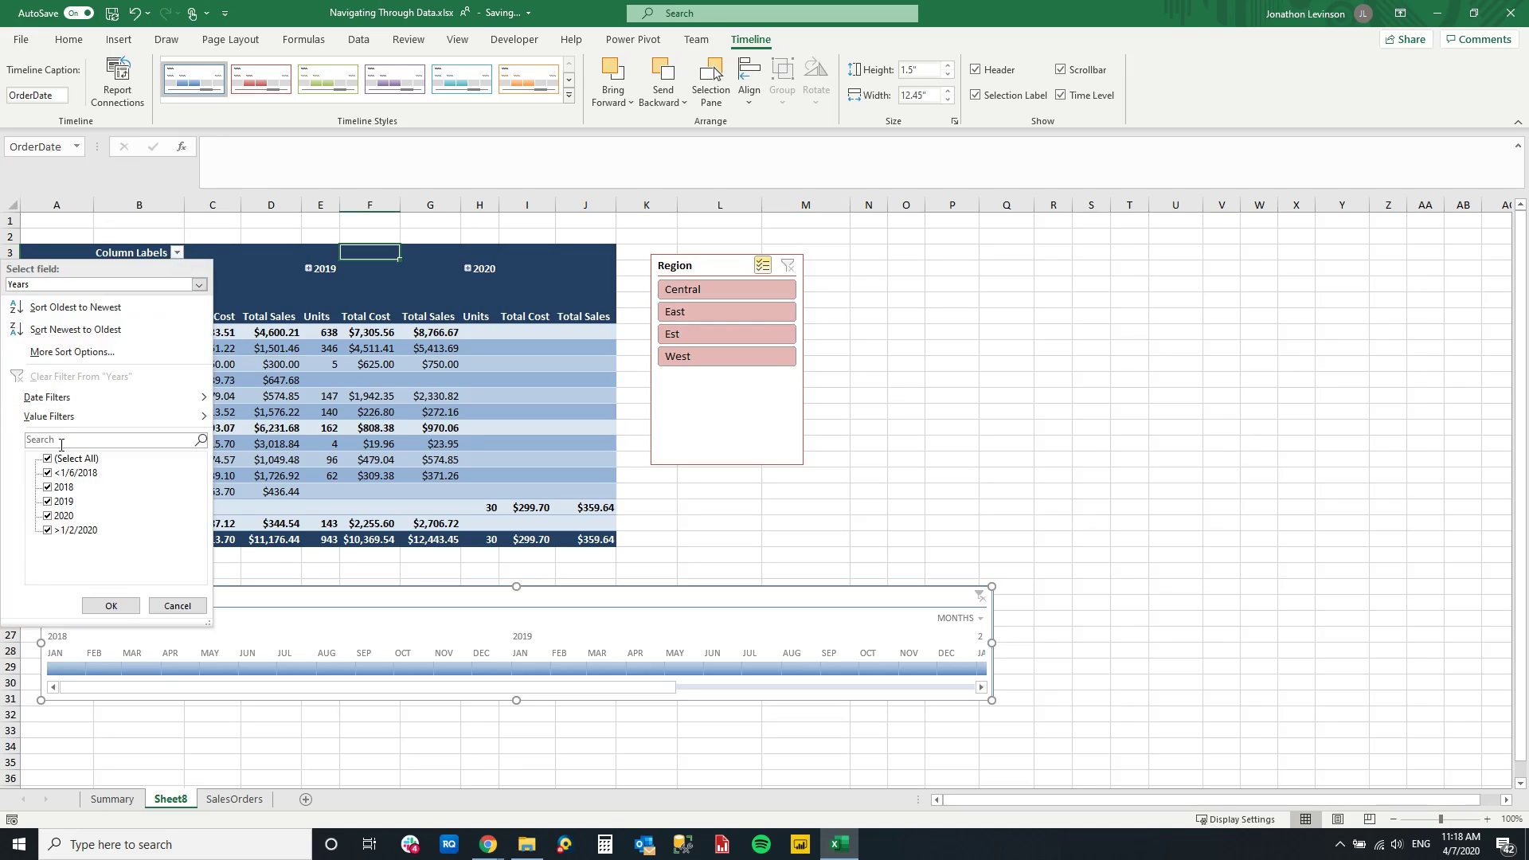
mouse_move(79, 404)
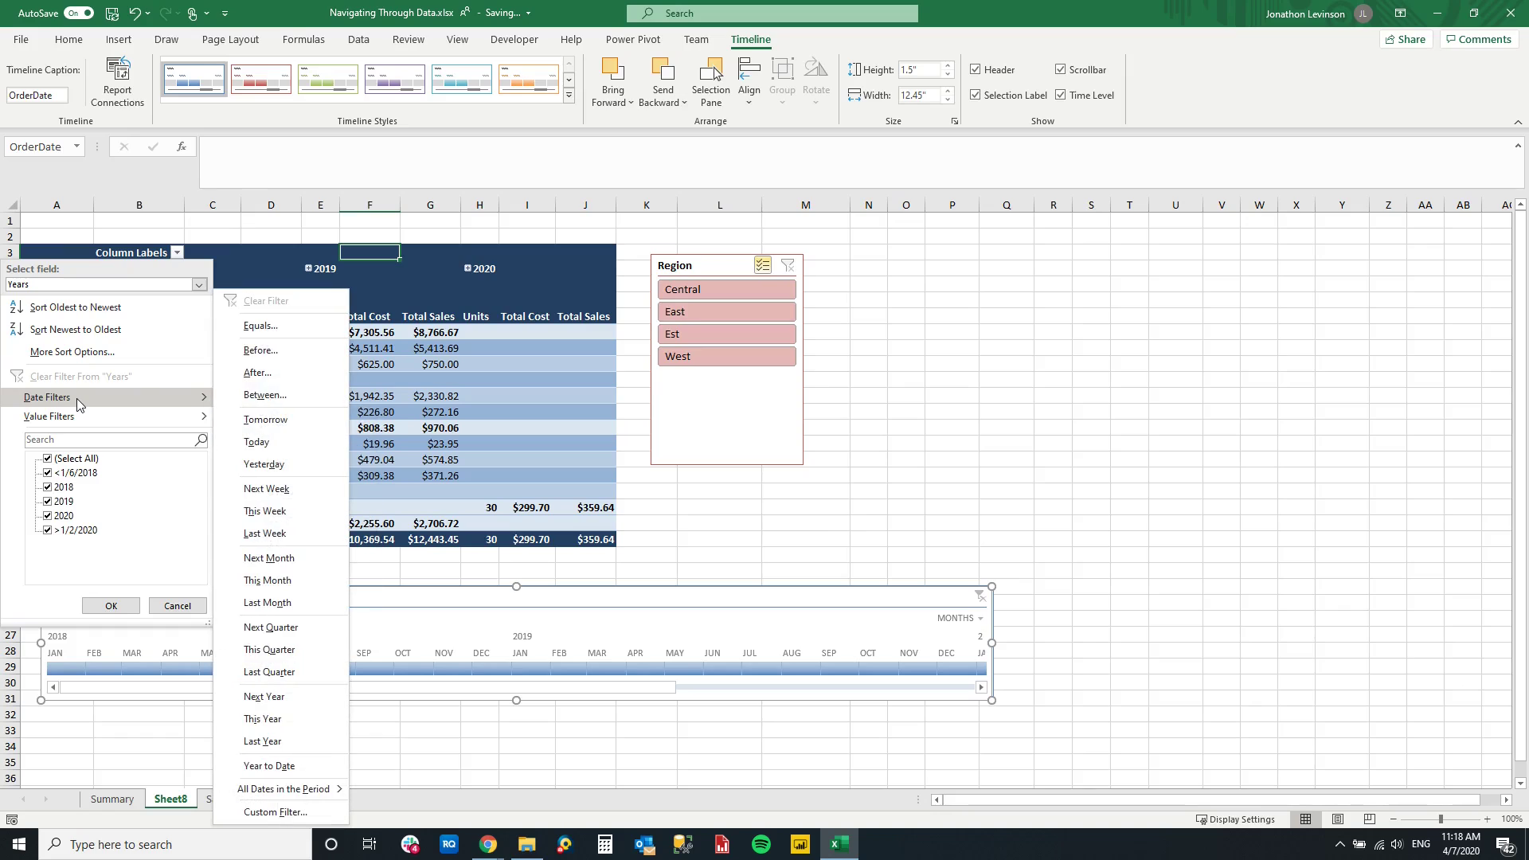
click(857, 530)
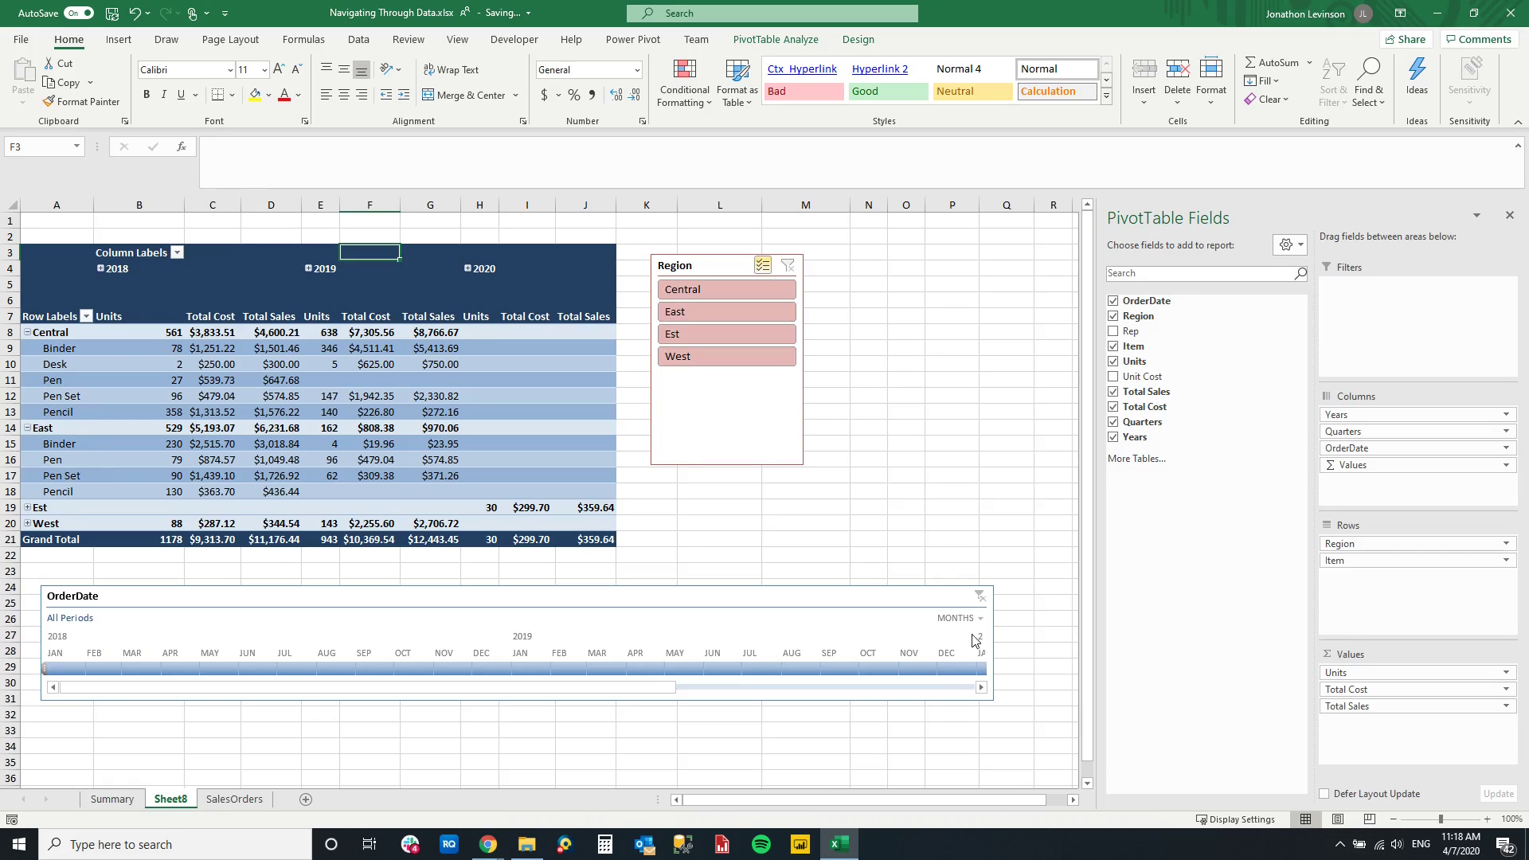
click(827, 635)
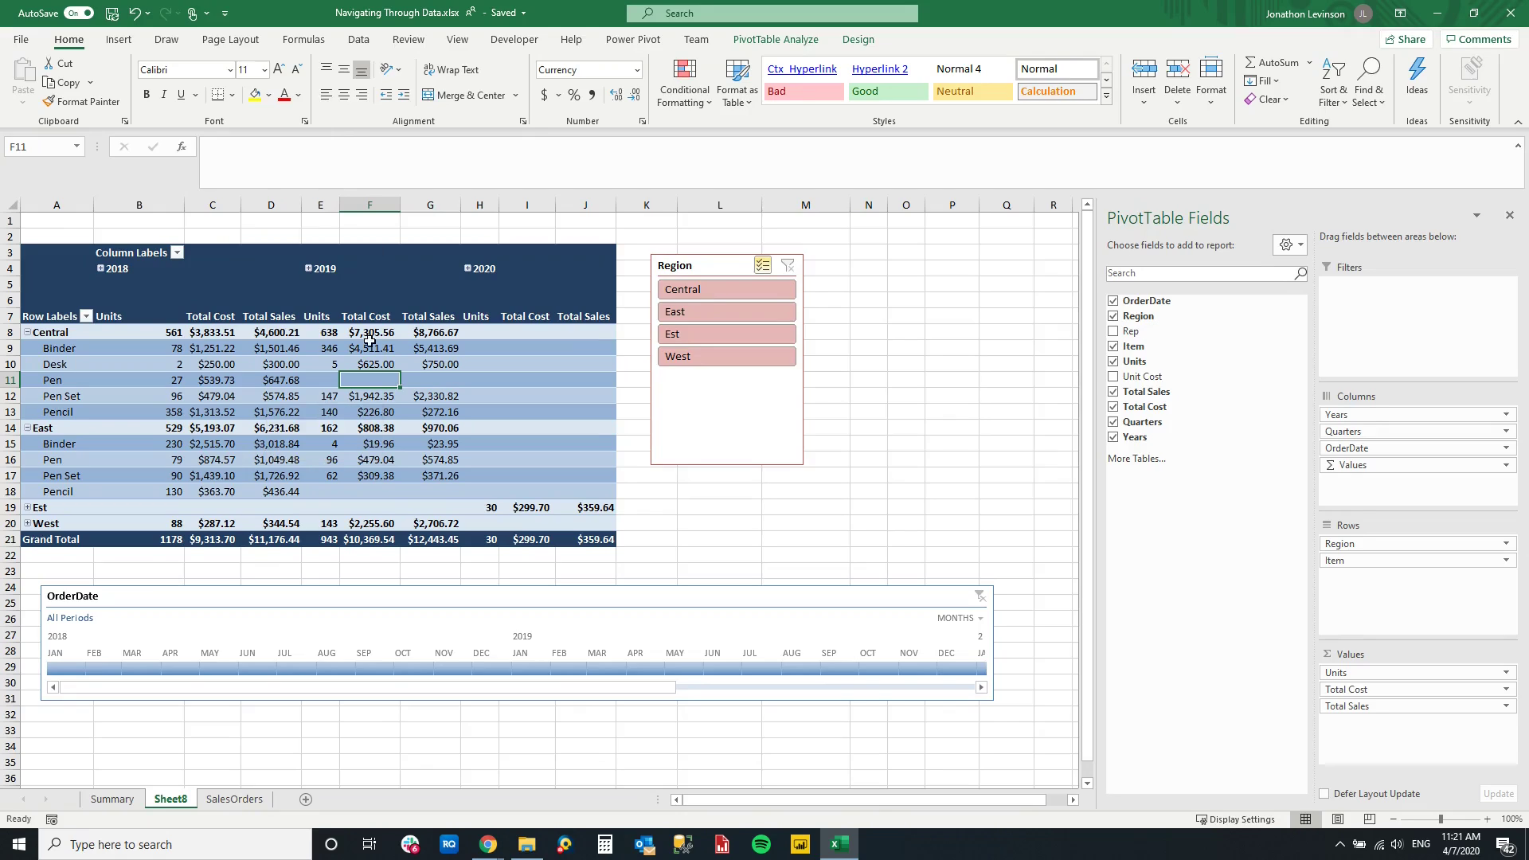
Step: Highlight values less than 501 in Light Red Fill with Dark Red Text, applied to all Total Sales values for Item and OrderDate
click(271, 397)
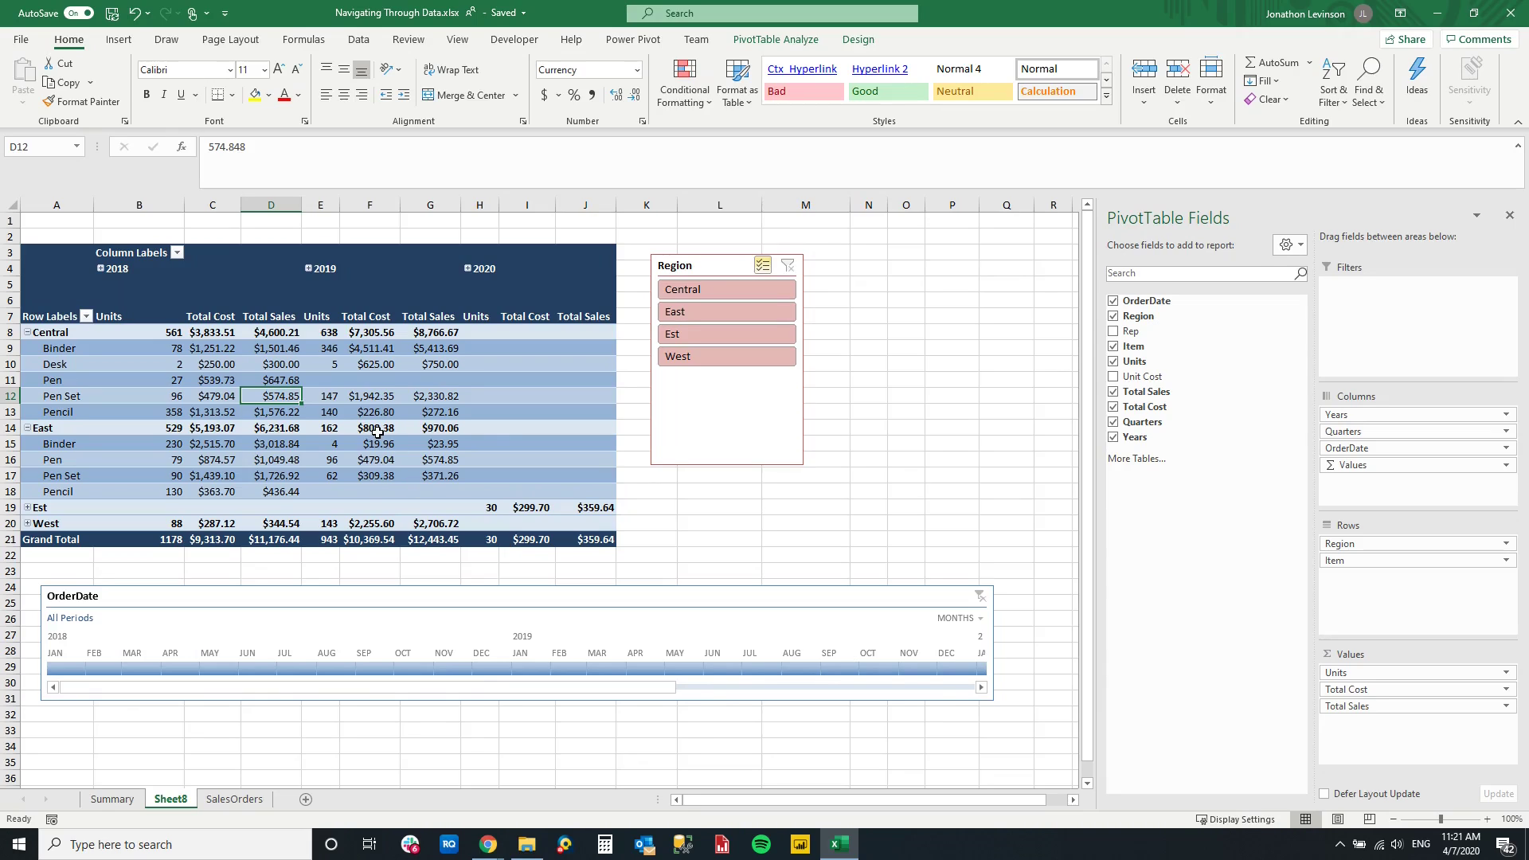
mouse_move(377, 432)
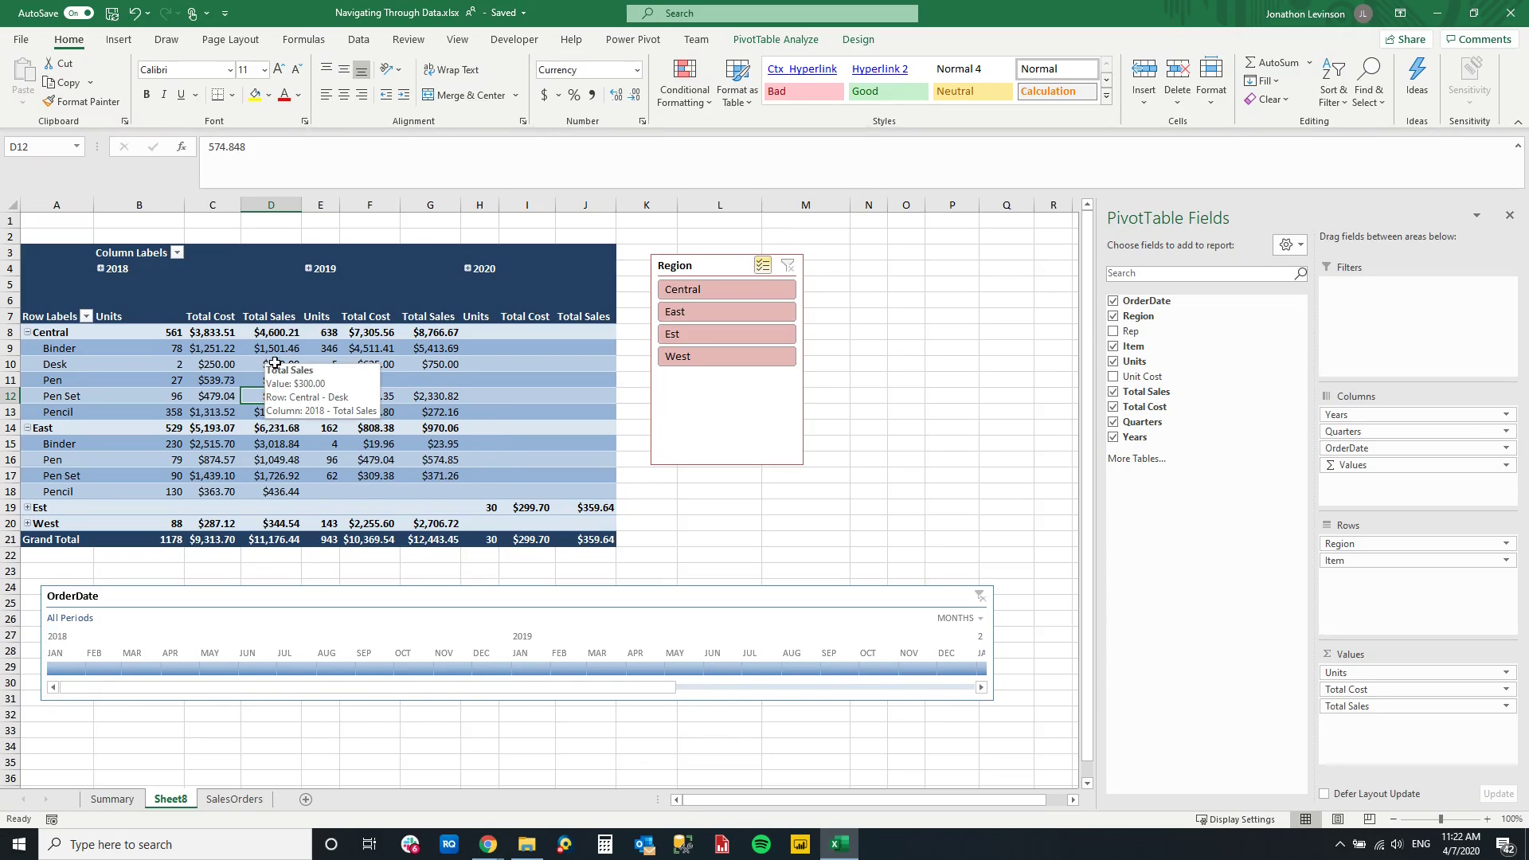
click(267, 349)
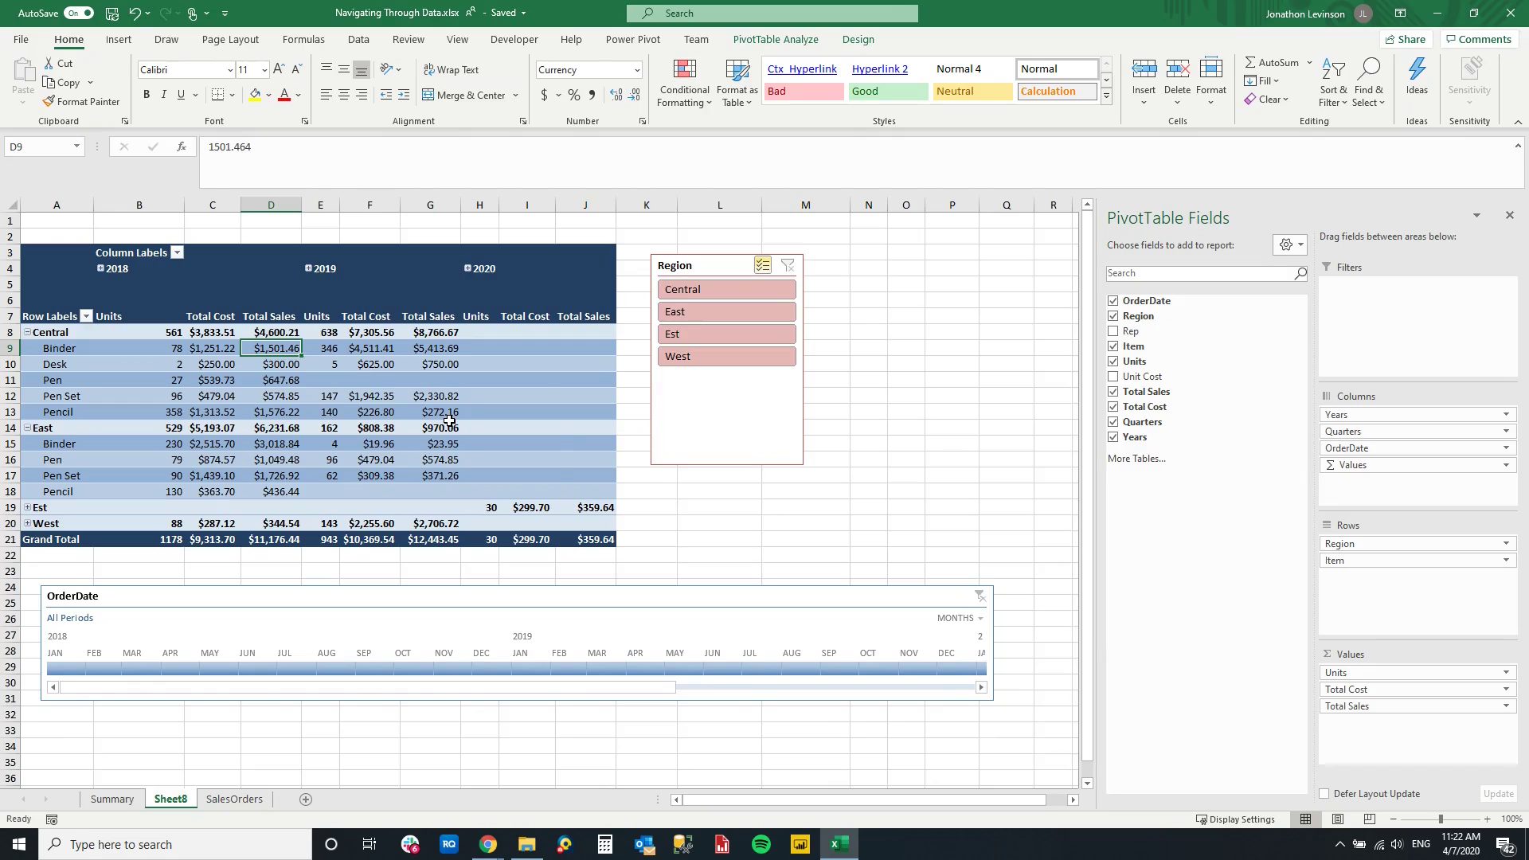
mouse_move(481, 460)
click(682, 96)
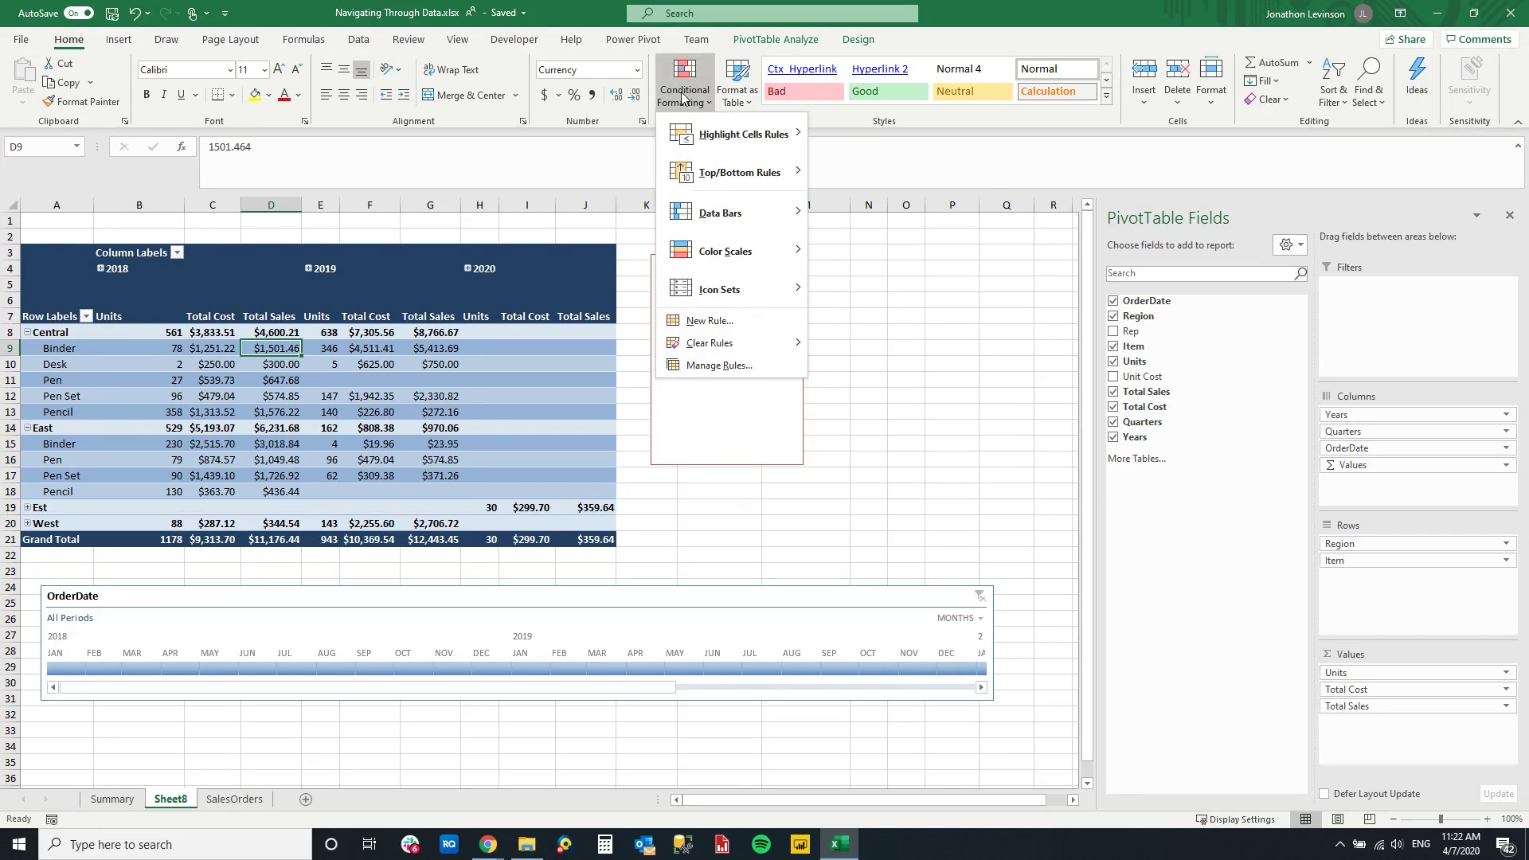
mouse_move(704, 140)
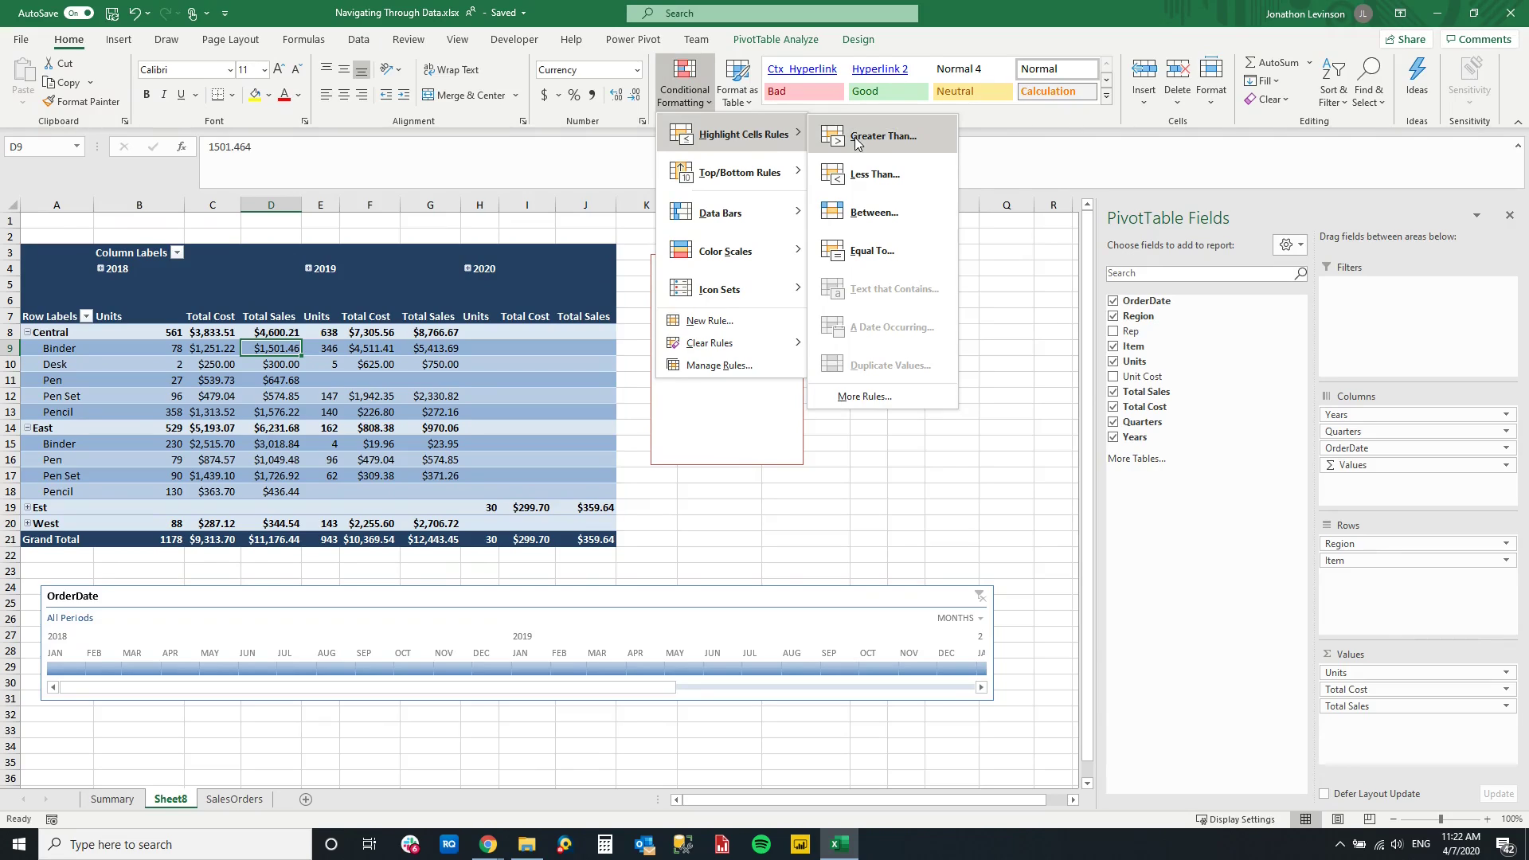
click(882, 179)
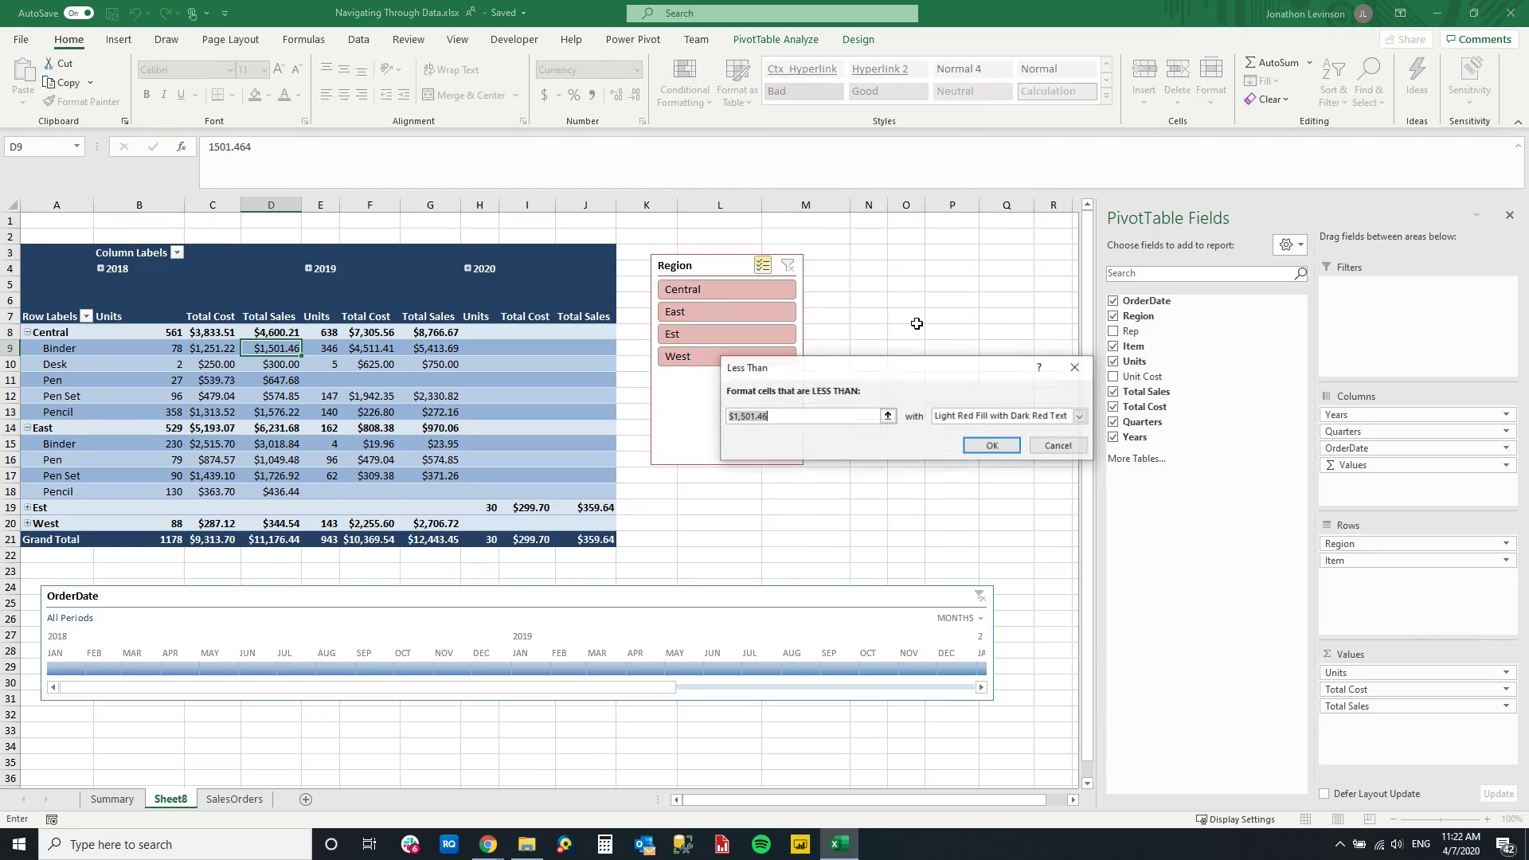
text(50)
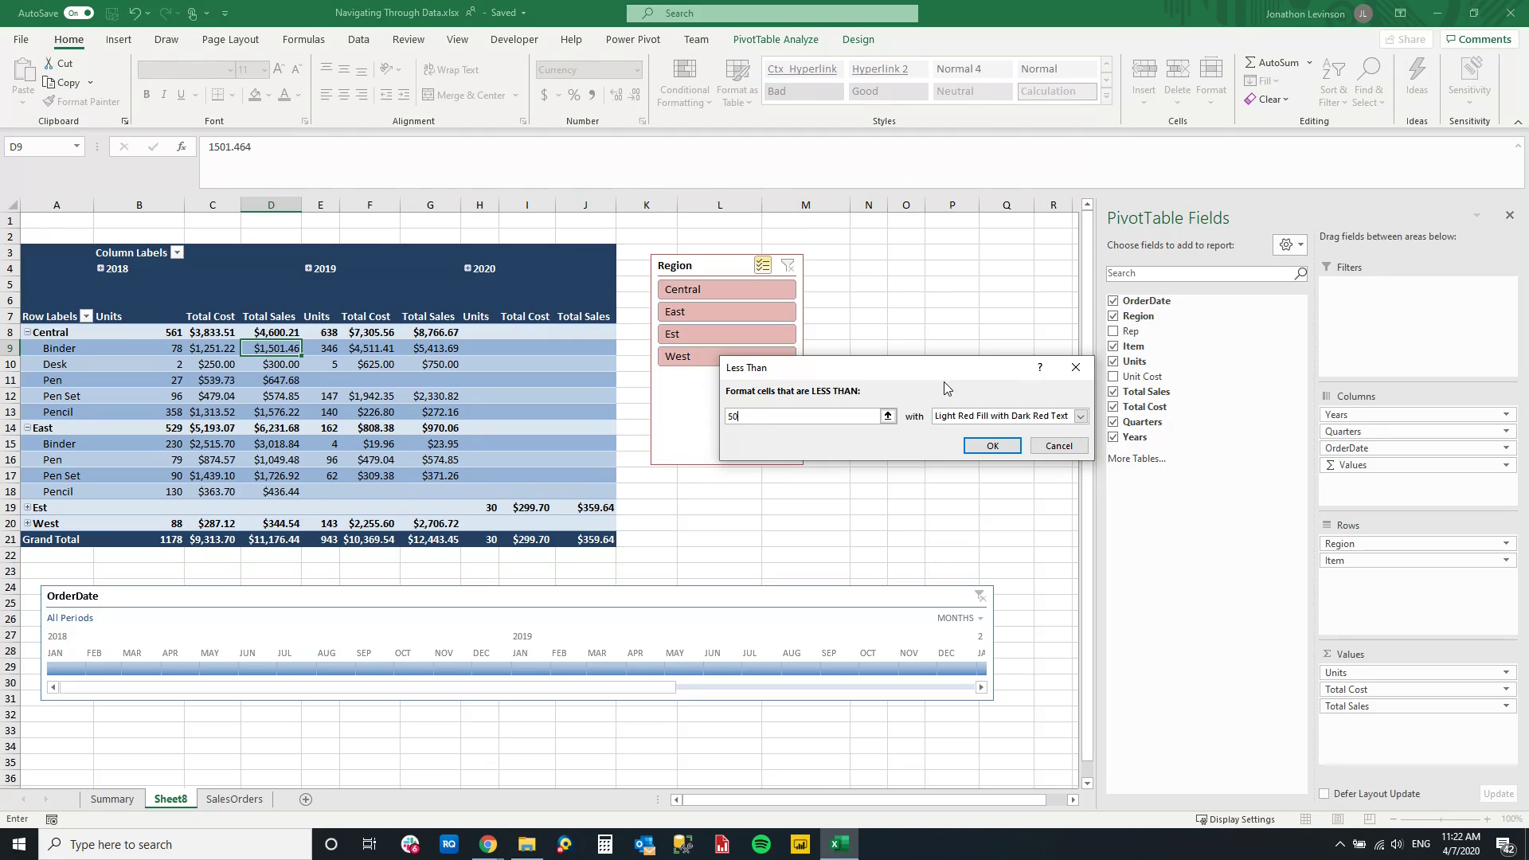
text(1)
click(992, 447)
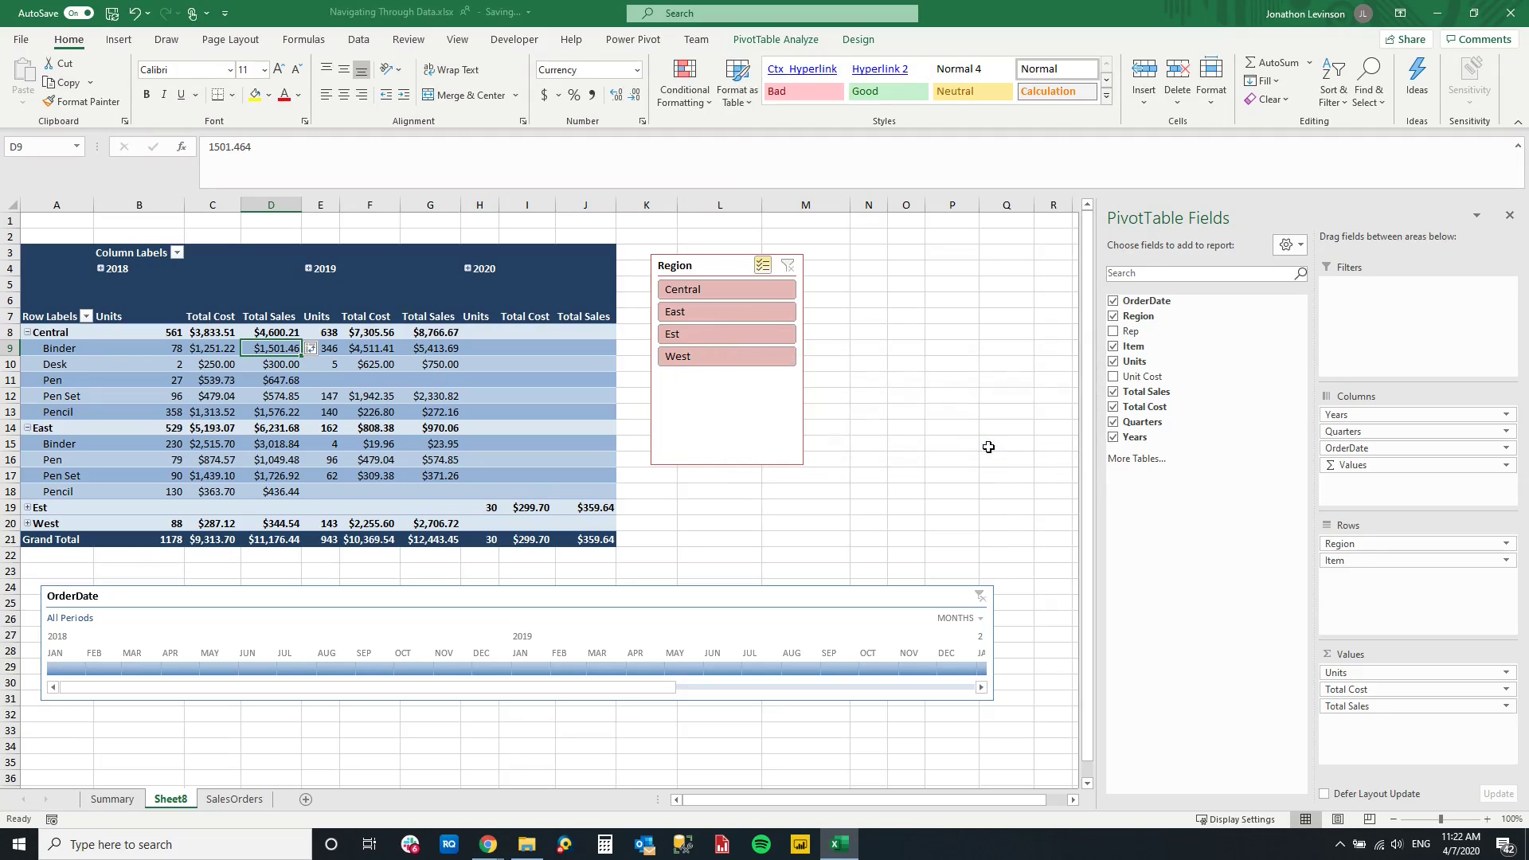
click(323, 350)
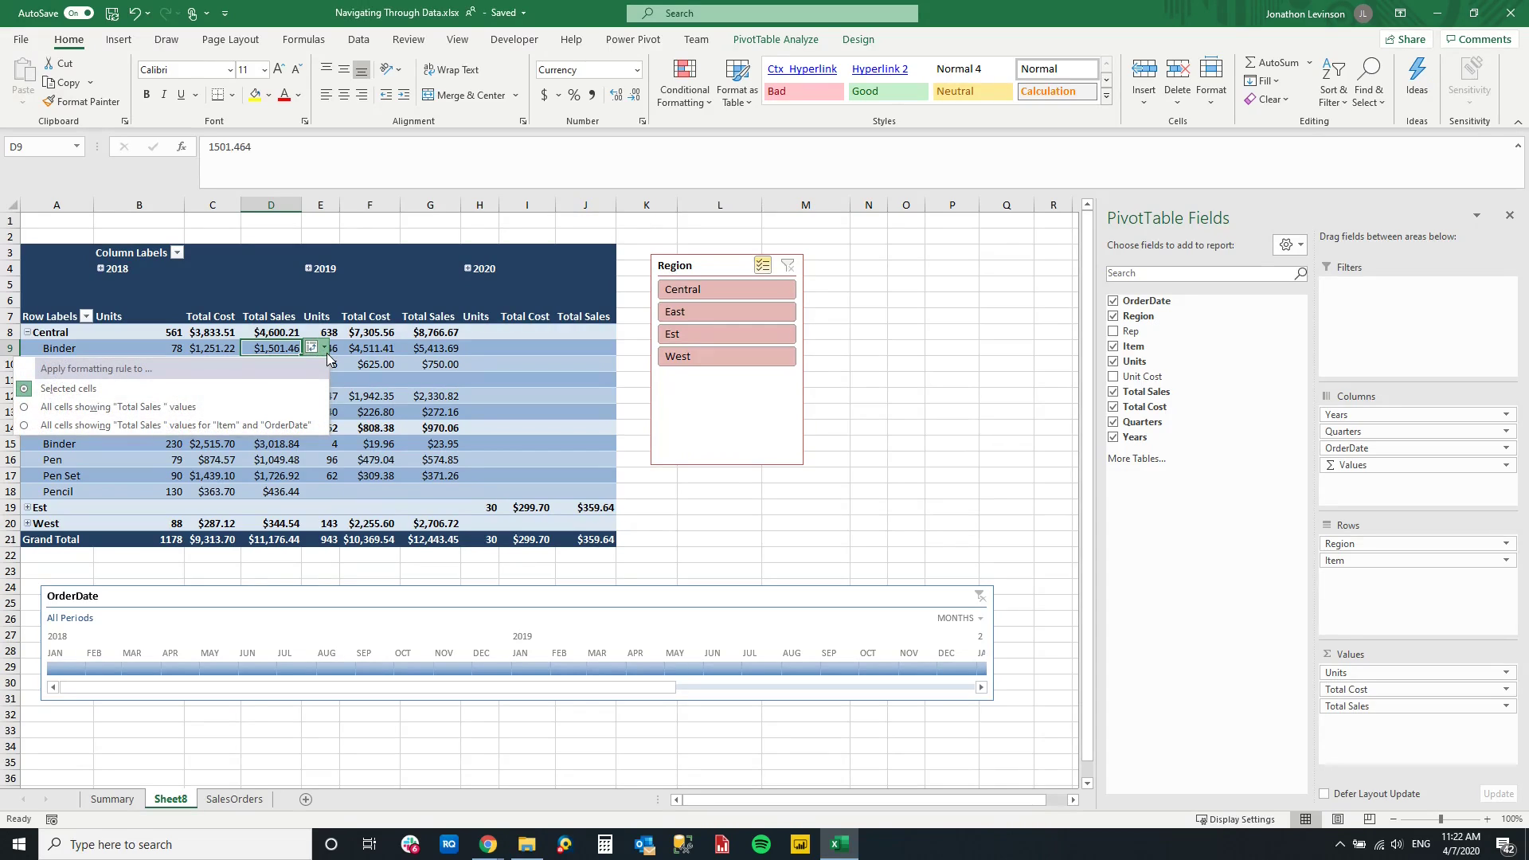
click(128, 425)
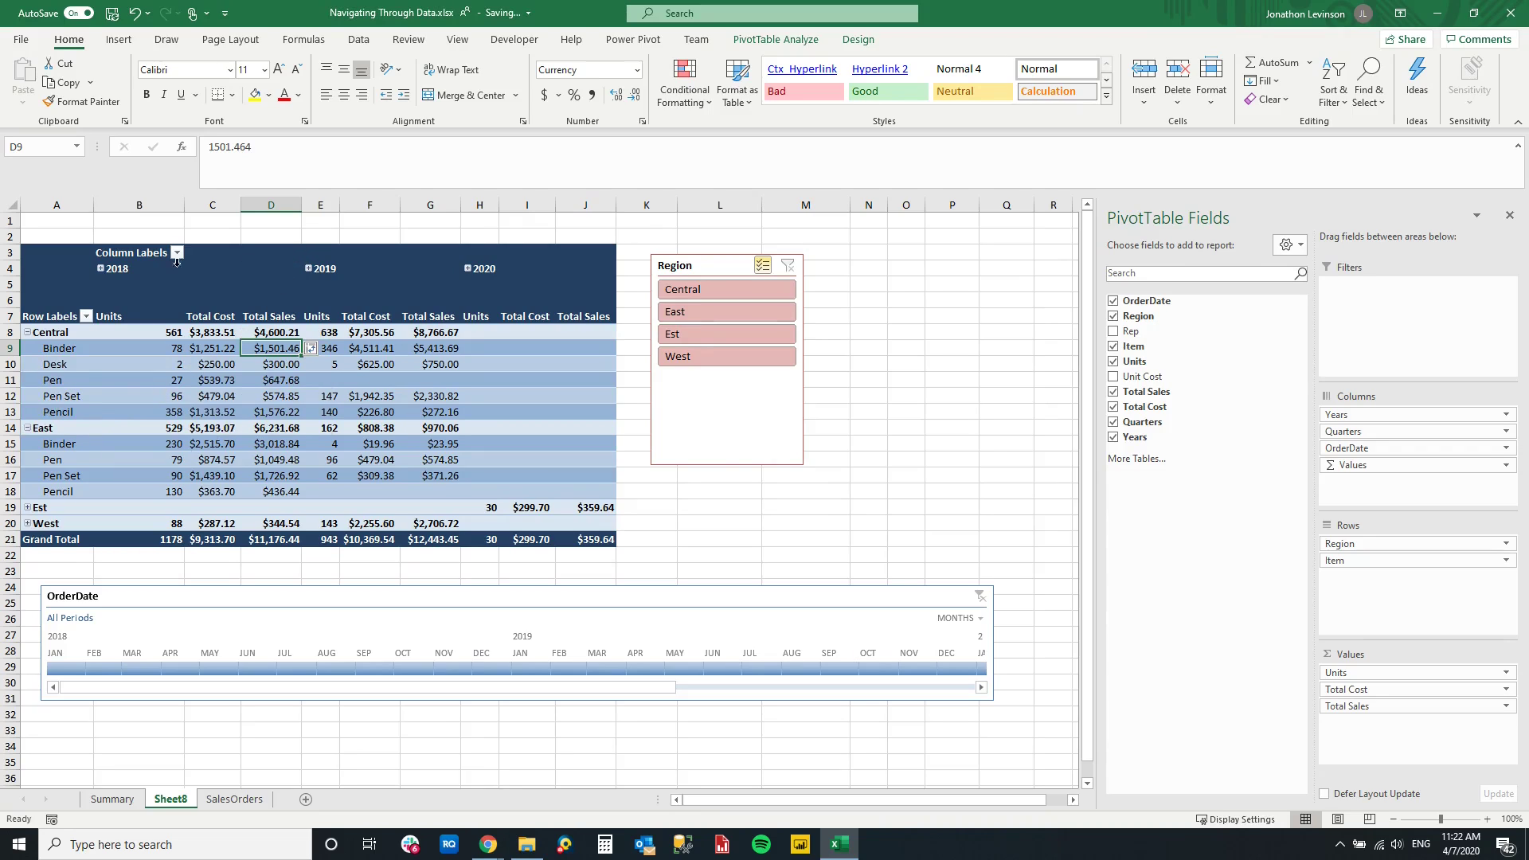
Step: Expand 2018 and its Qtr1 in the pivot table's columns and move the Region slicer below the table
click(101, 270)
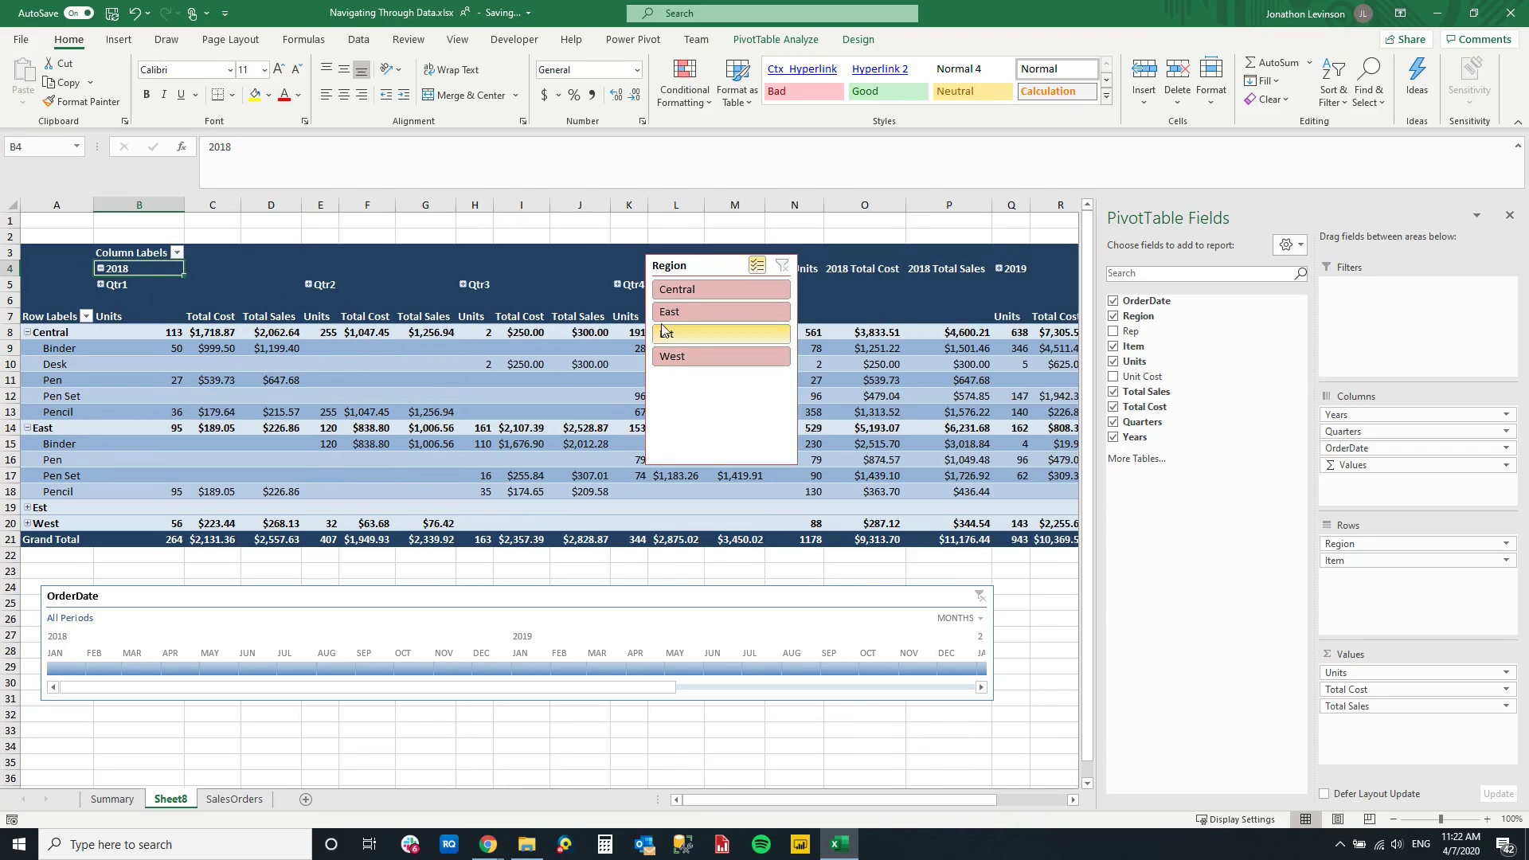
drag(705, 263, 415, 666)
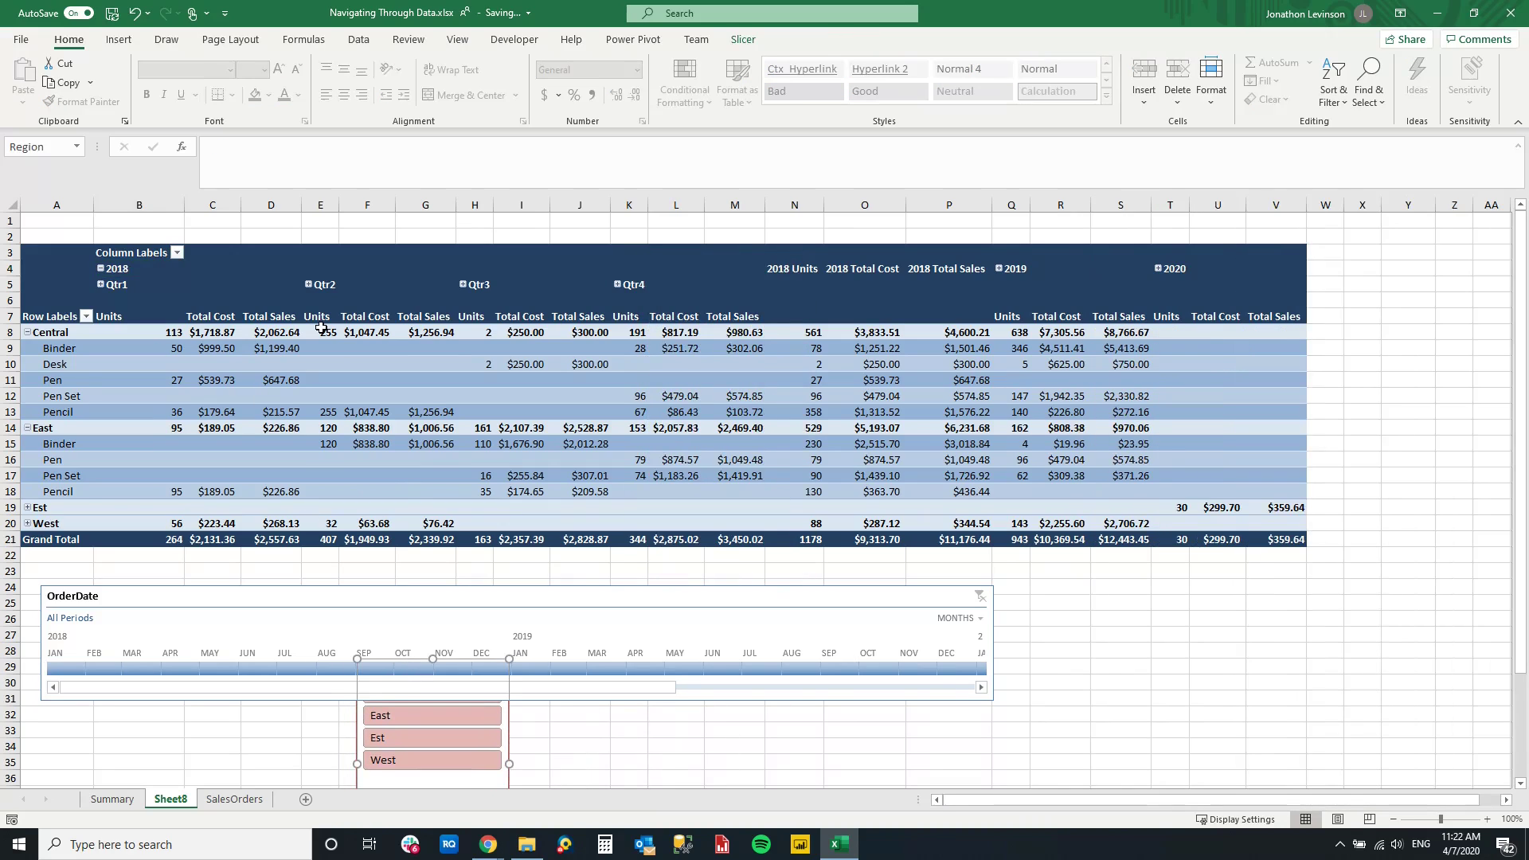
click(100, 284)
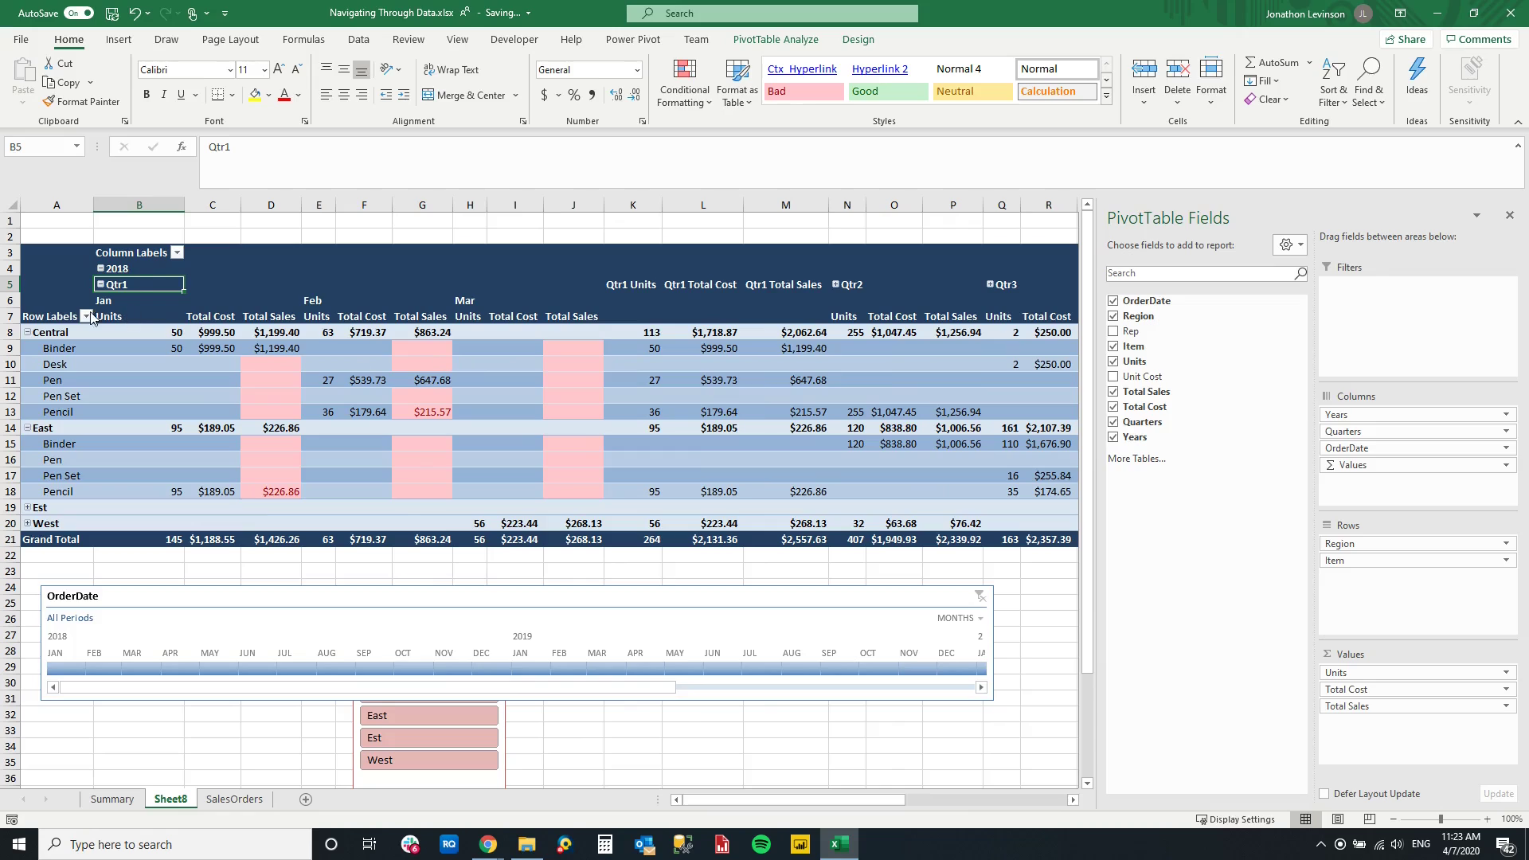
Step: Examine the highlighted Total Sales cells of the Central and East items in January, February and March 2018
click(282, 363)
click(267, 380)
click(259, 397)
click(254, 415)
click(264, 444)
click(267, 460)
click(267, 478)
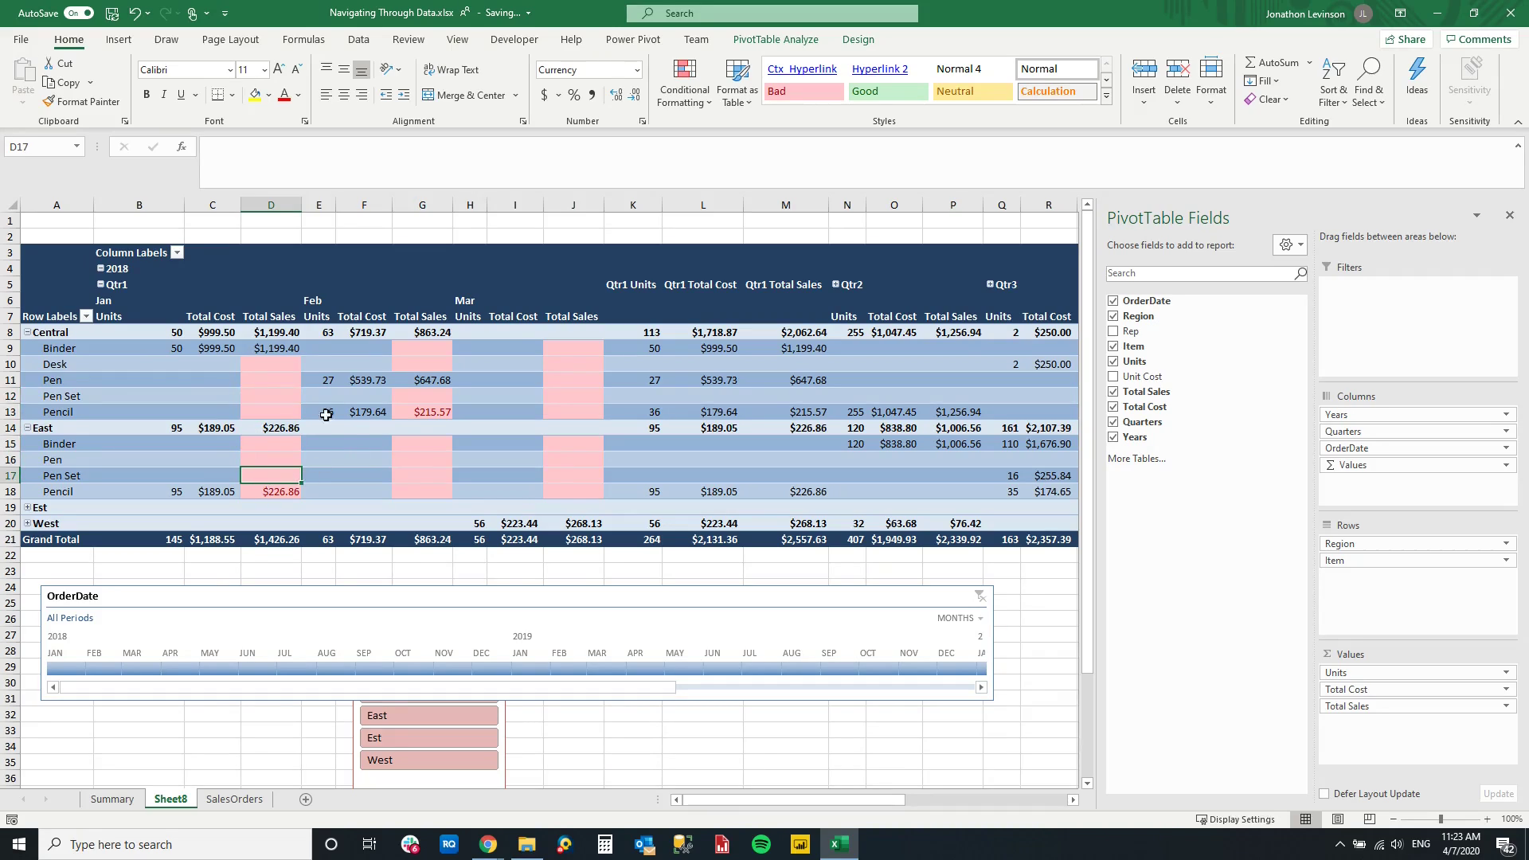
mouse_move(599, 359)
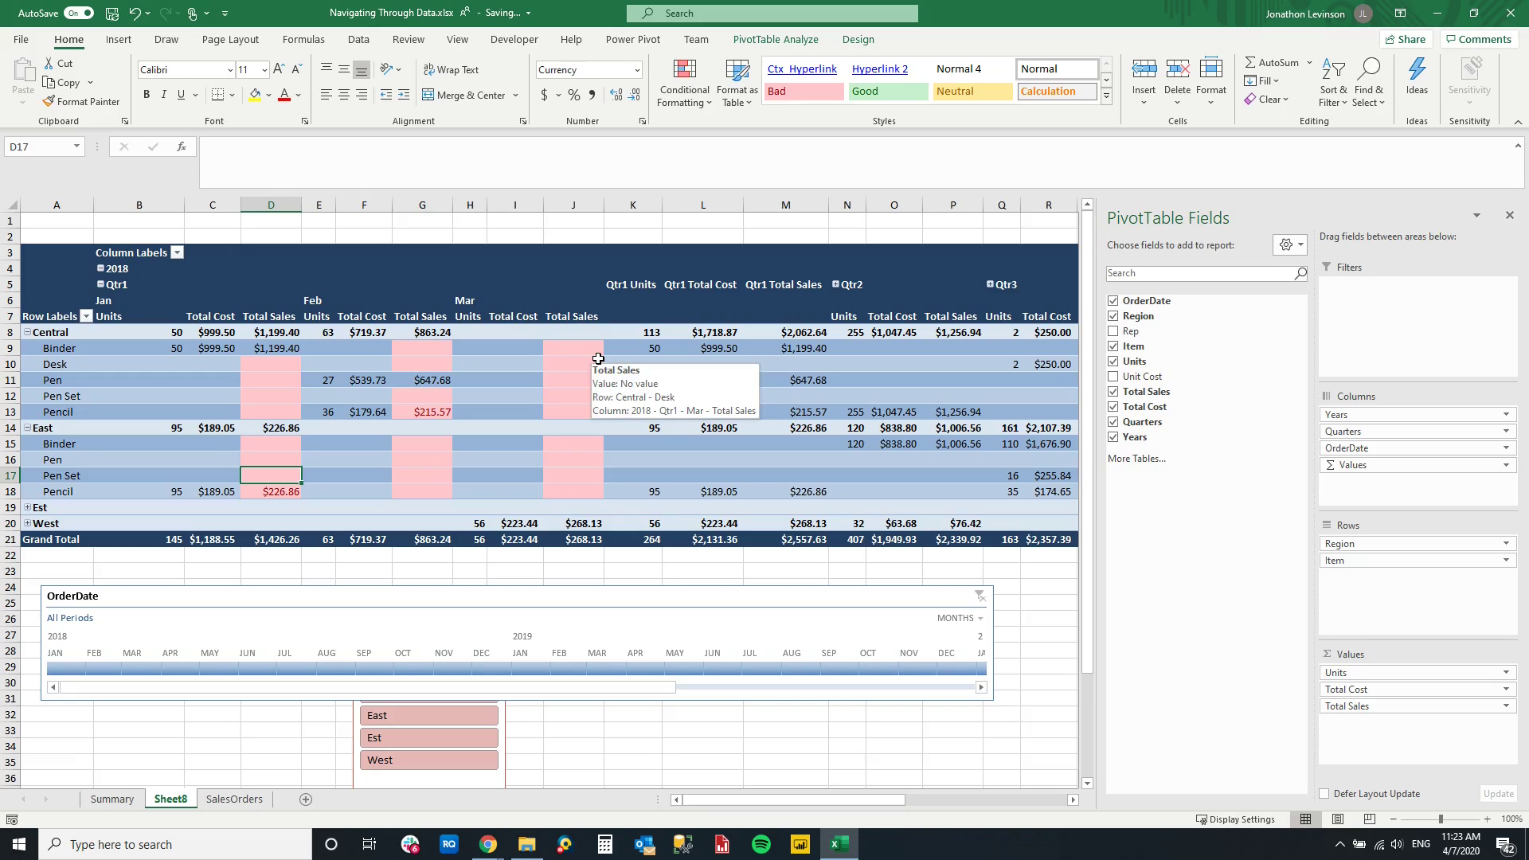
mouse_move(426, 397)
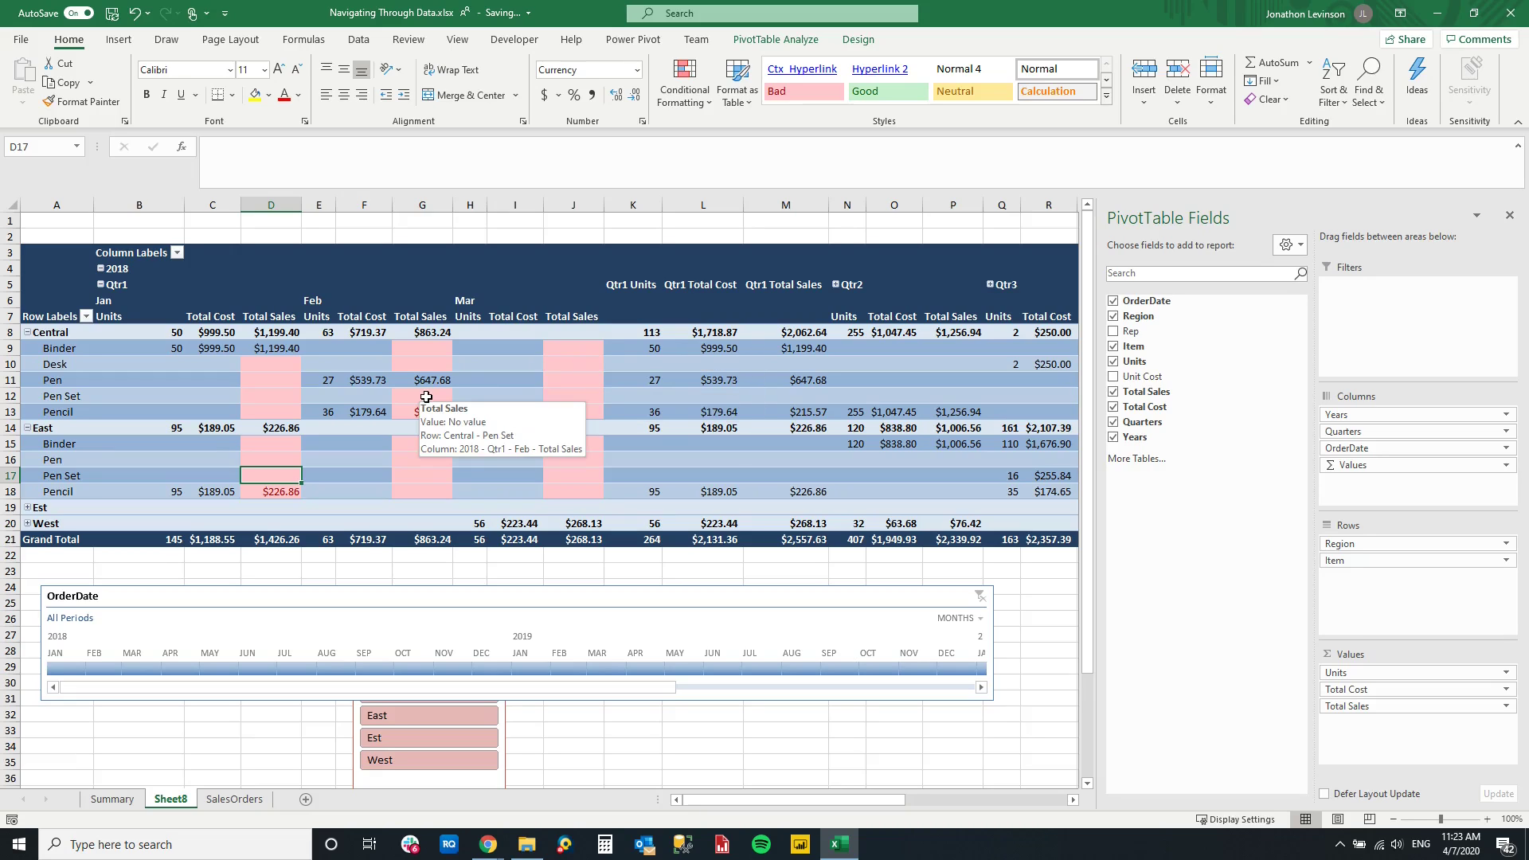
Step: Undo the last two pivot table changes
key(ctrl+z)
key(ctrl+z)
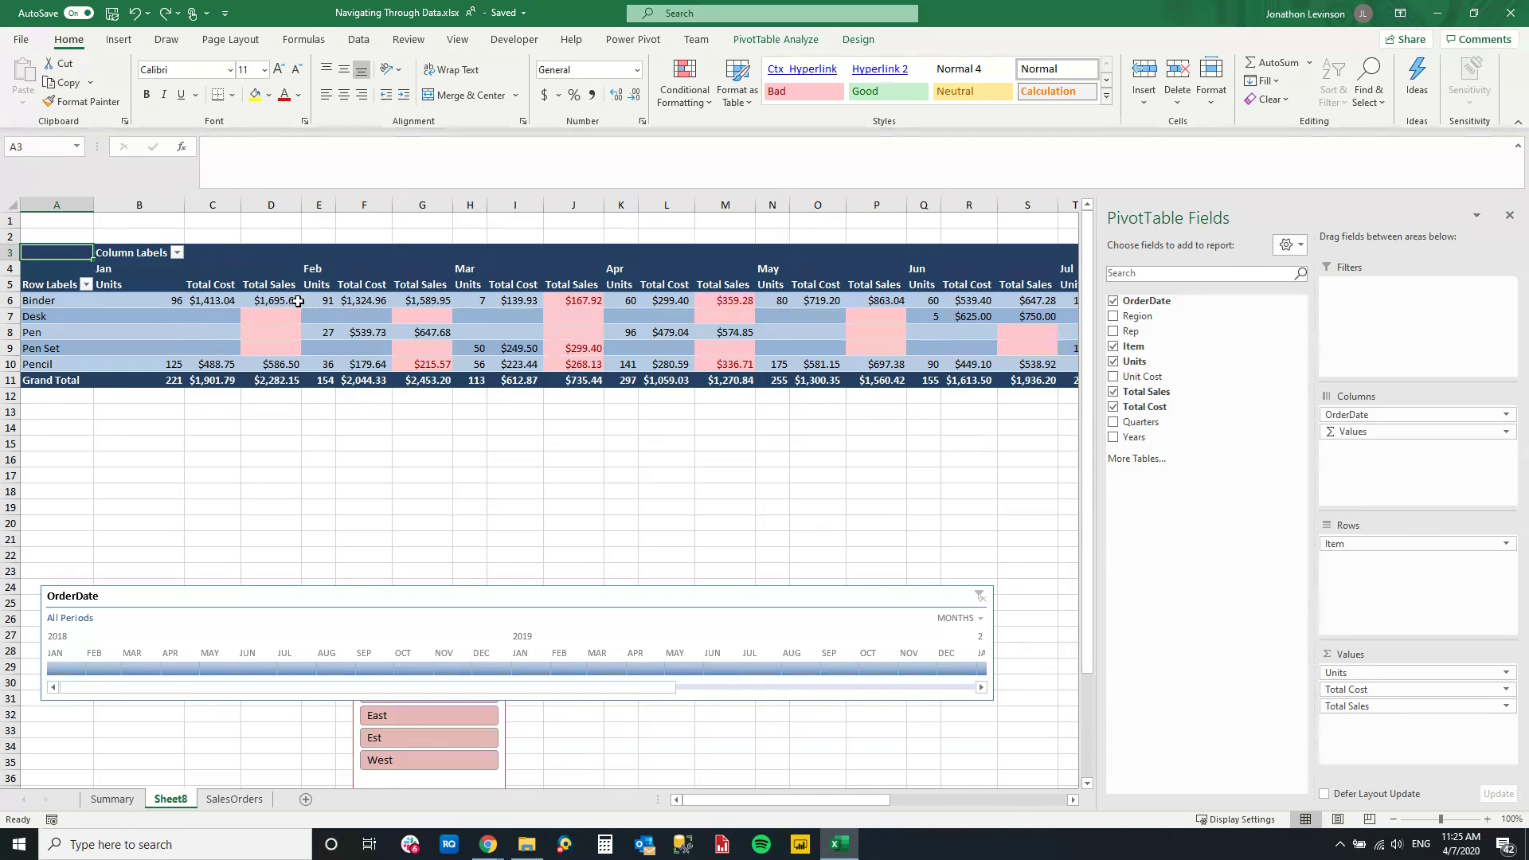
Step: Set the pivot table options to show 0 for empty cells
mouse_move(293, 300)
right_click(271, 322)
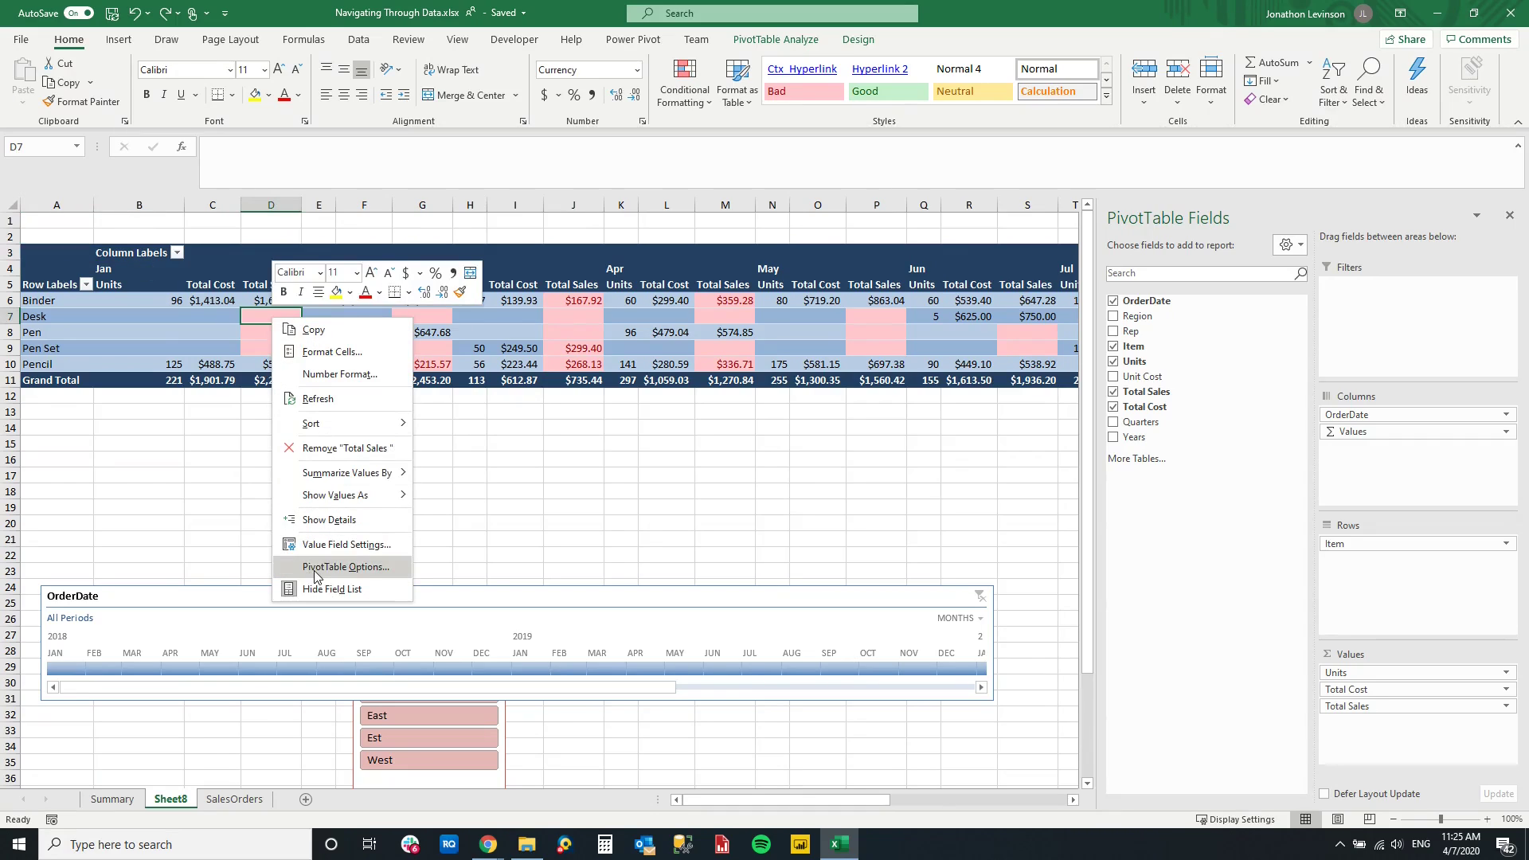
click(361, 567)
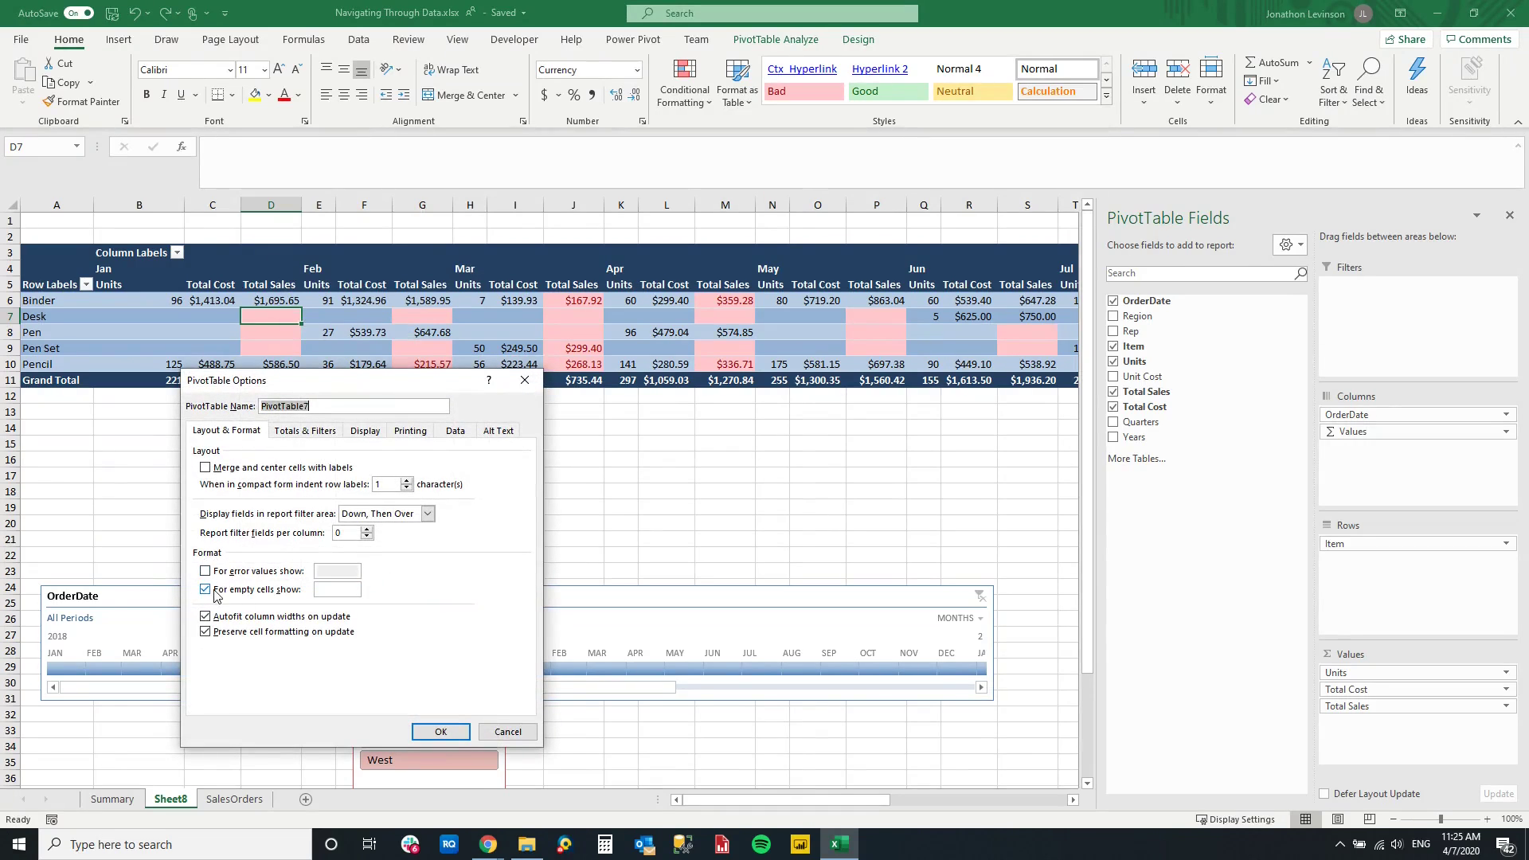
click(342, 589)
click(440, 731)
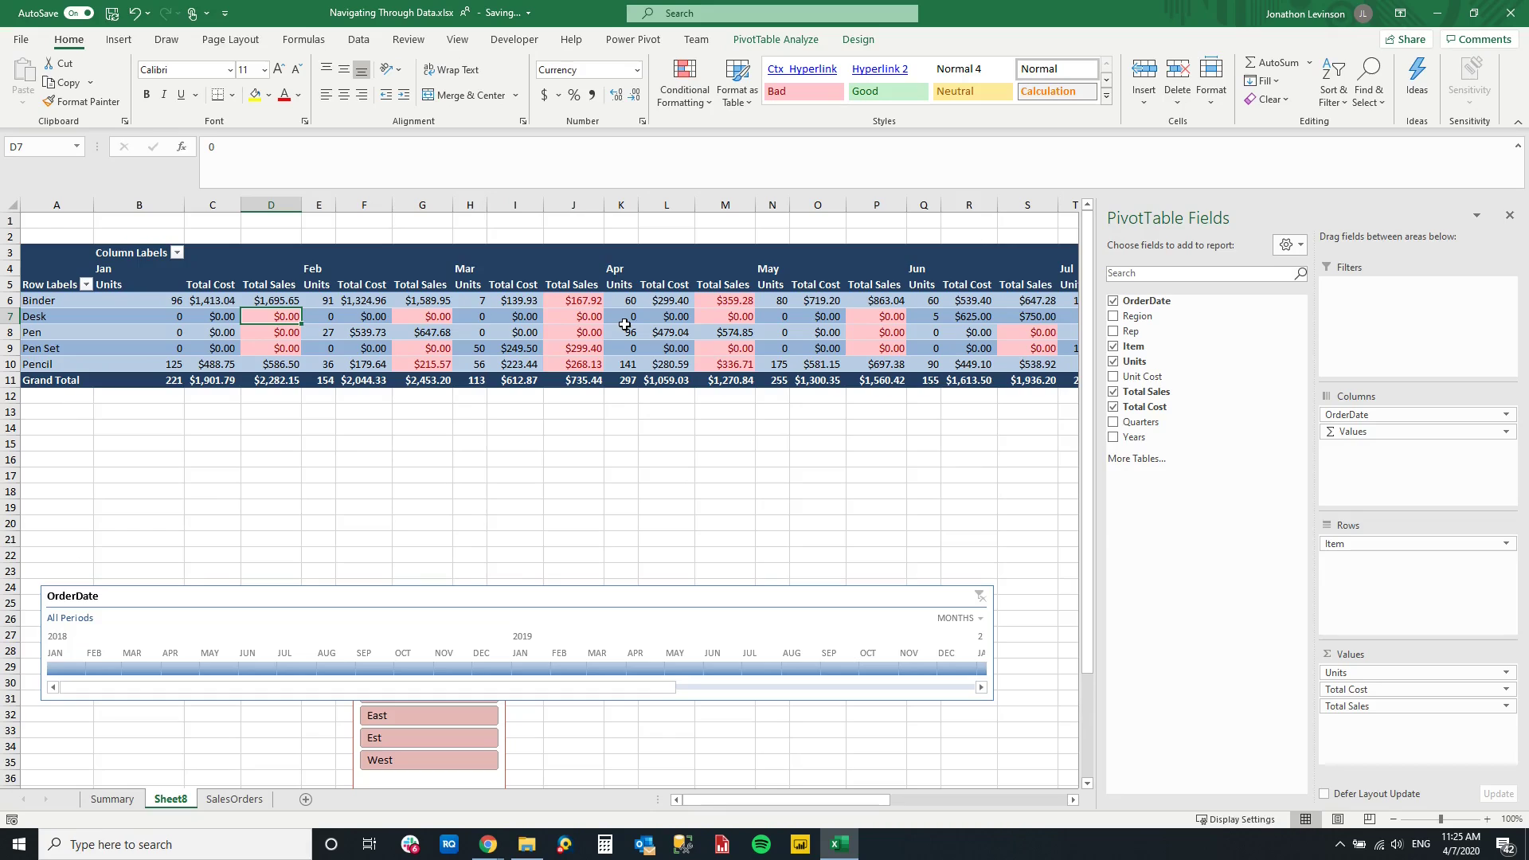
Step: Delete the duplicate conditional formatting rule for values below 501 from the pivot table
click(694, 101)
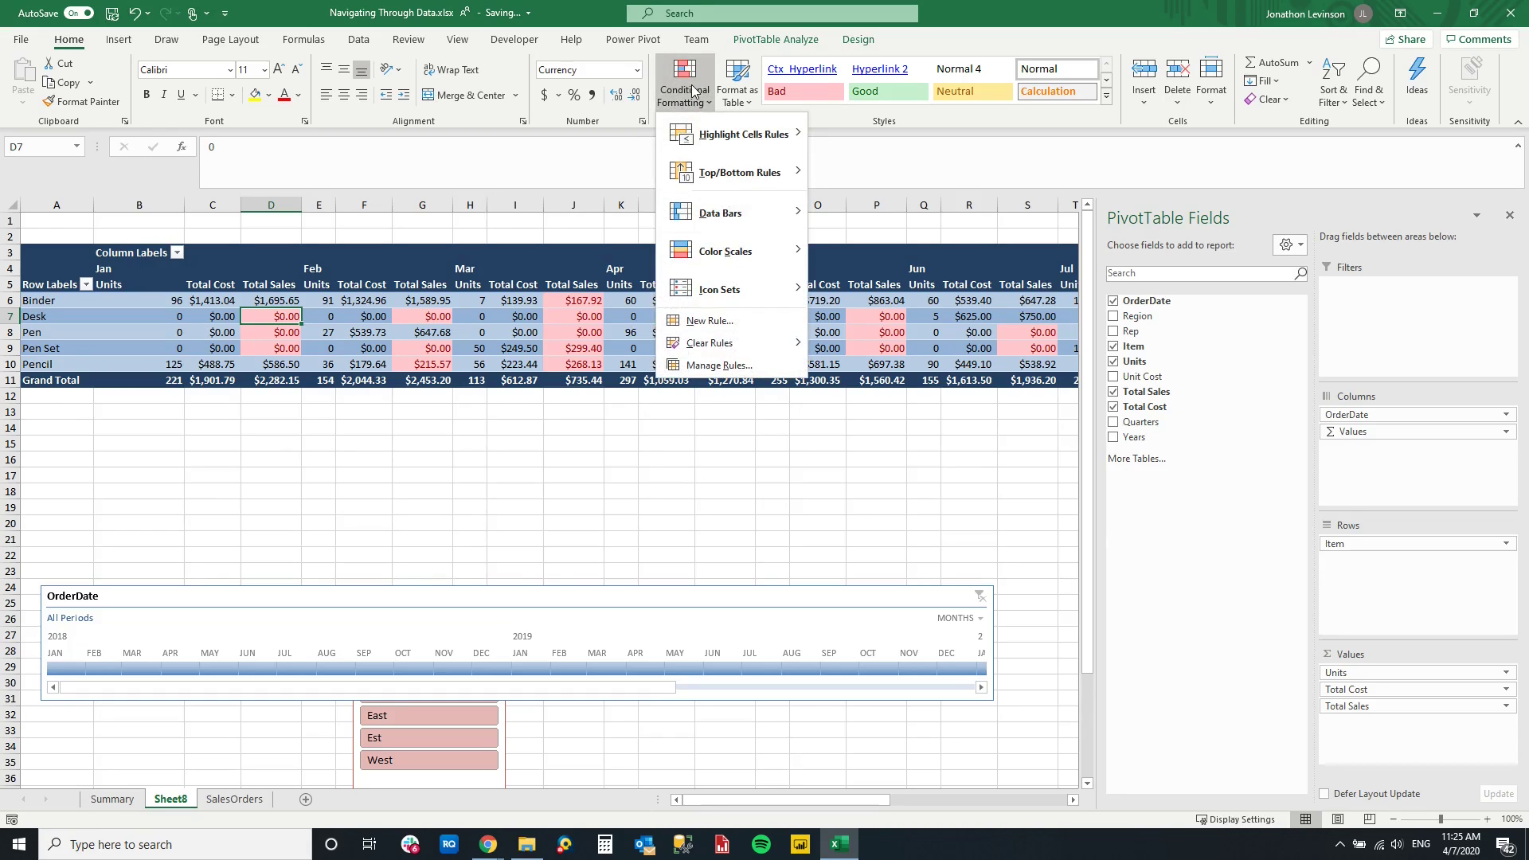
click(748, 365)
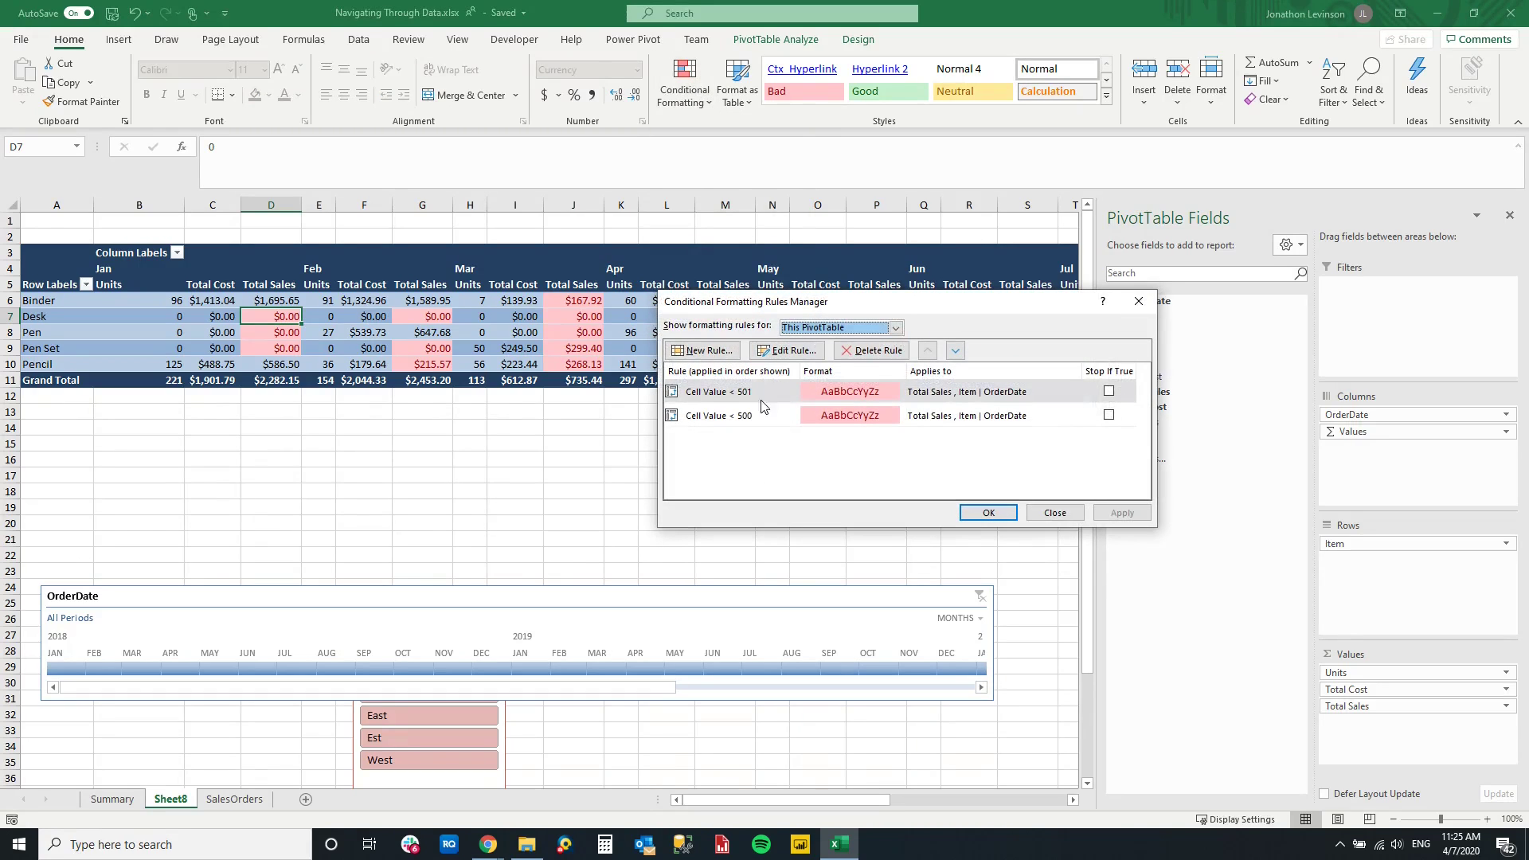
click(755, 416)
click(765, 392)
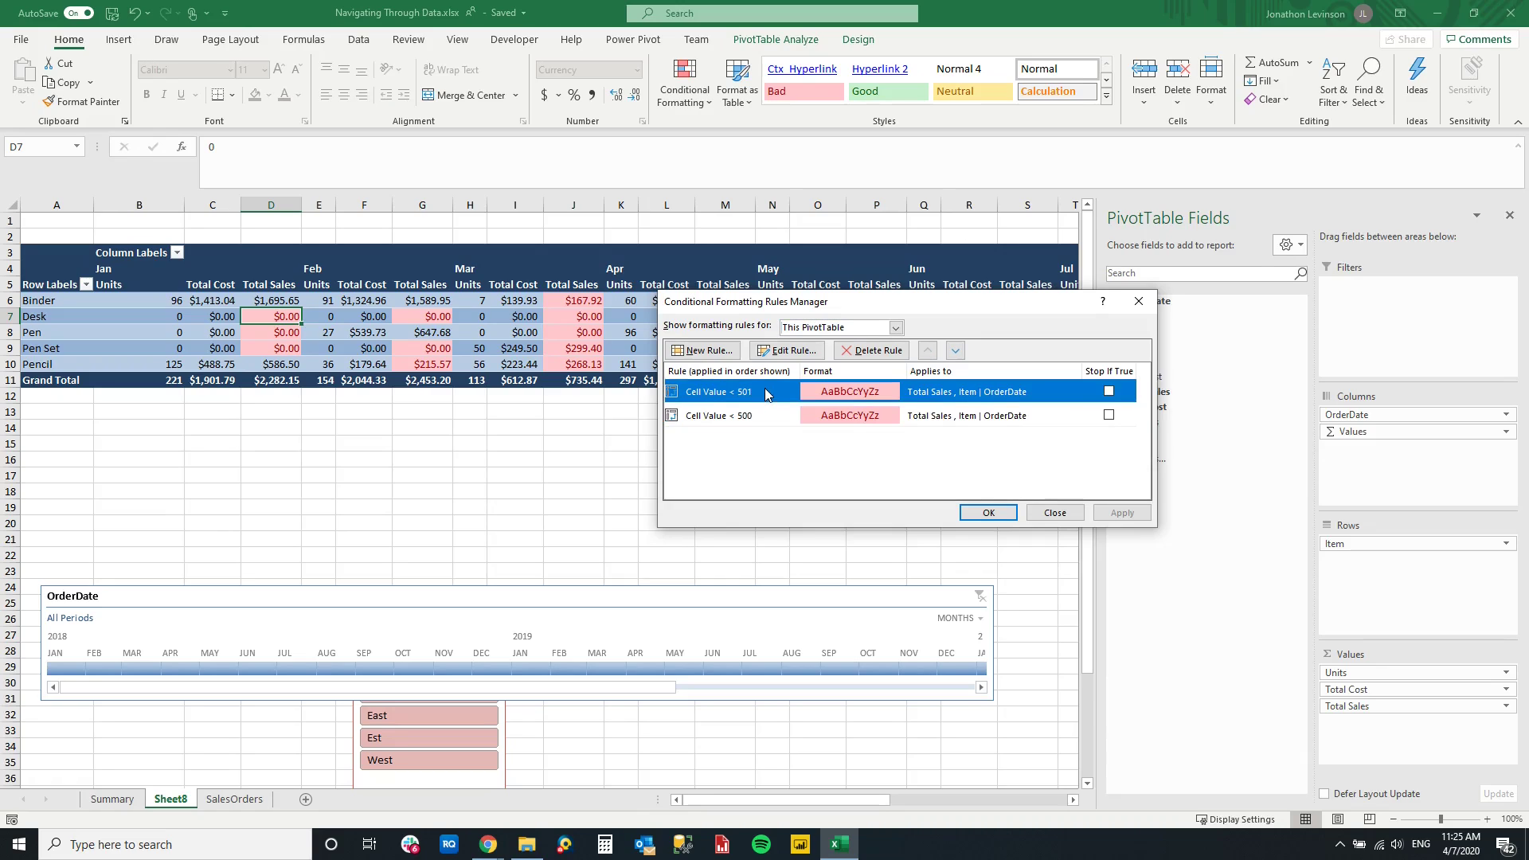
click(872, 350)
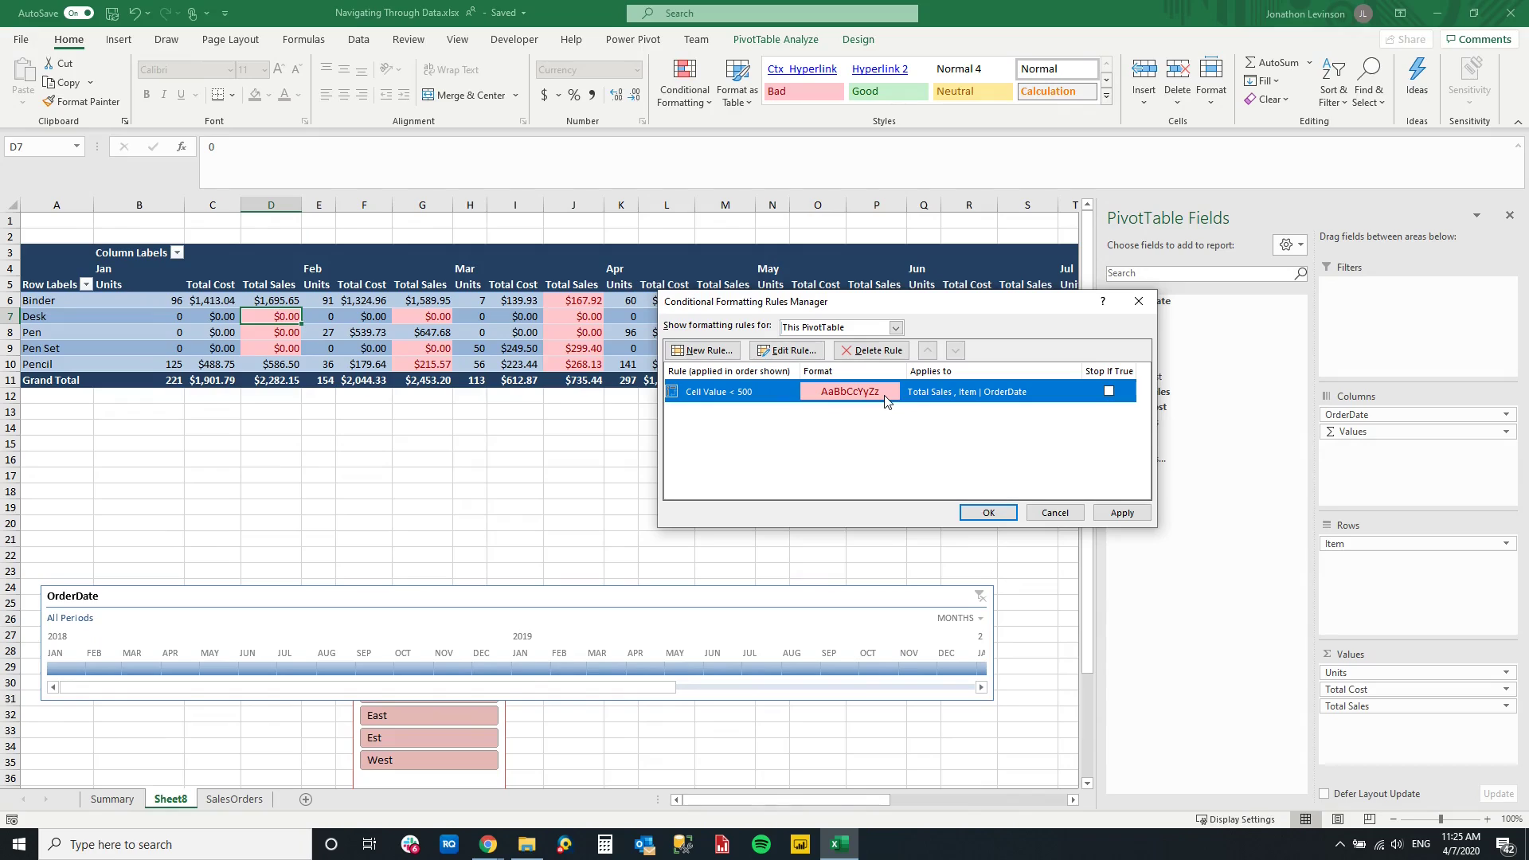
Step: Change the remaining Total Sales conditional formatting rule to highlight cell values less than 300 and apply it
double_click(949, 391)
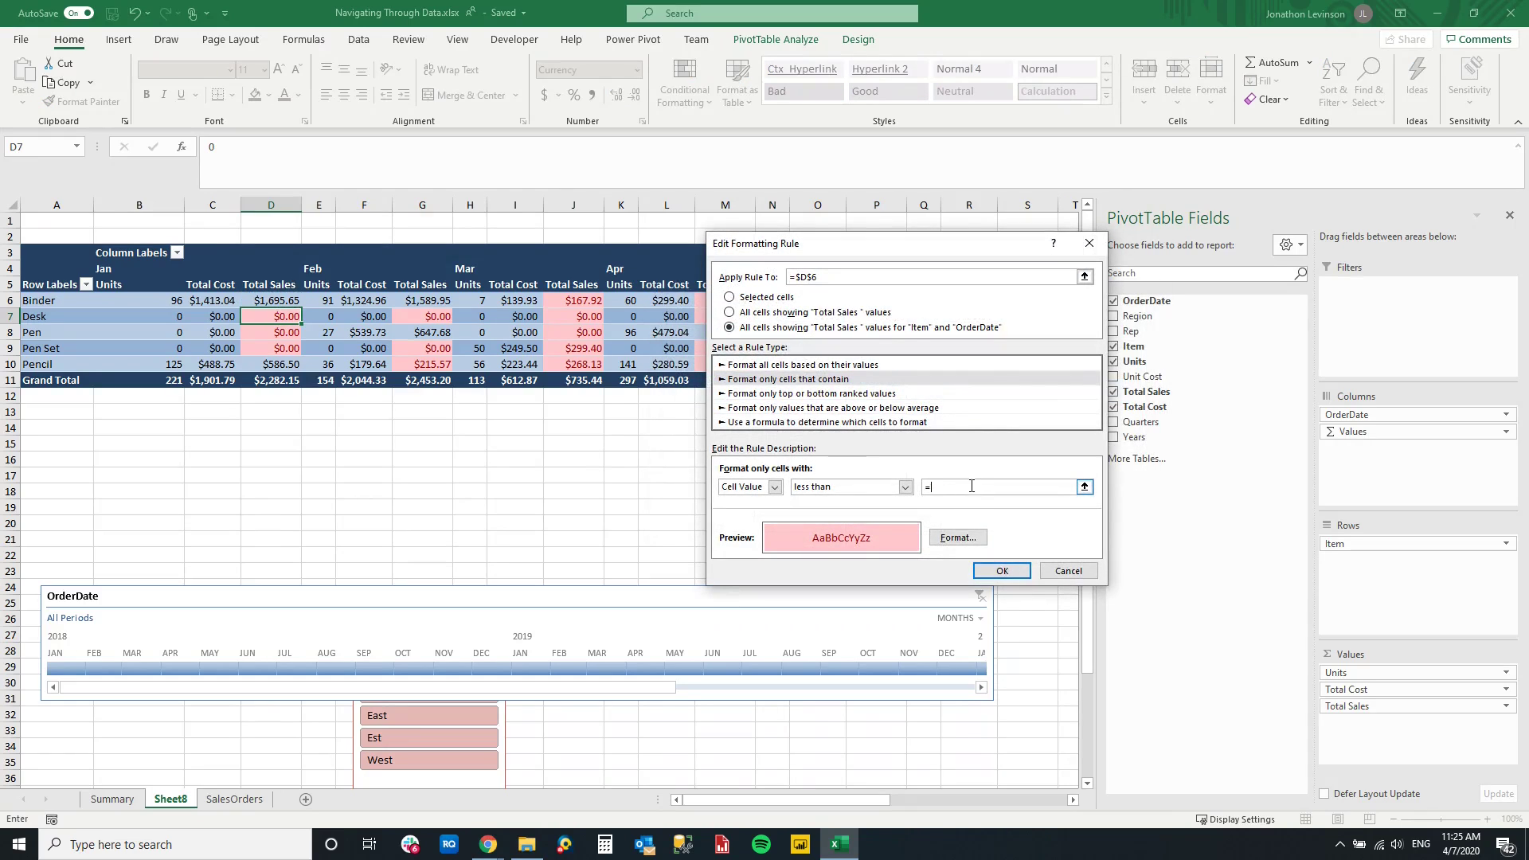
click(1002, 571)
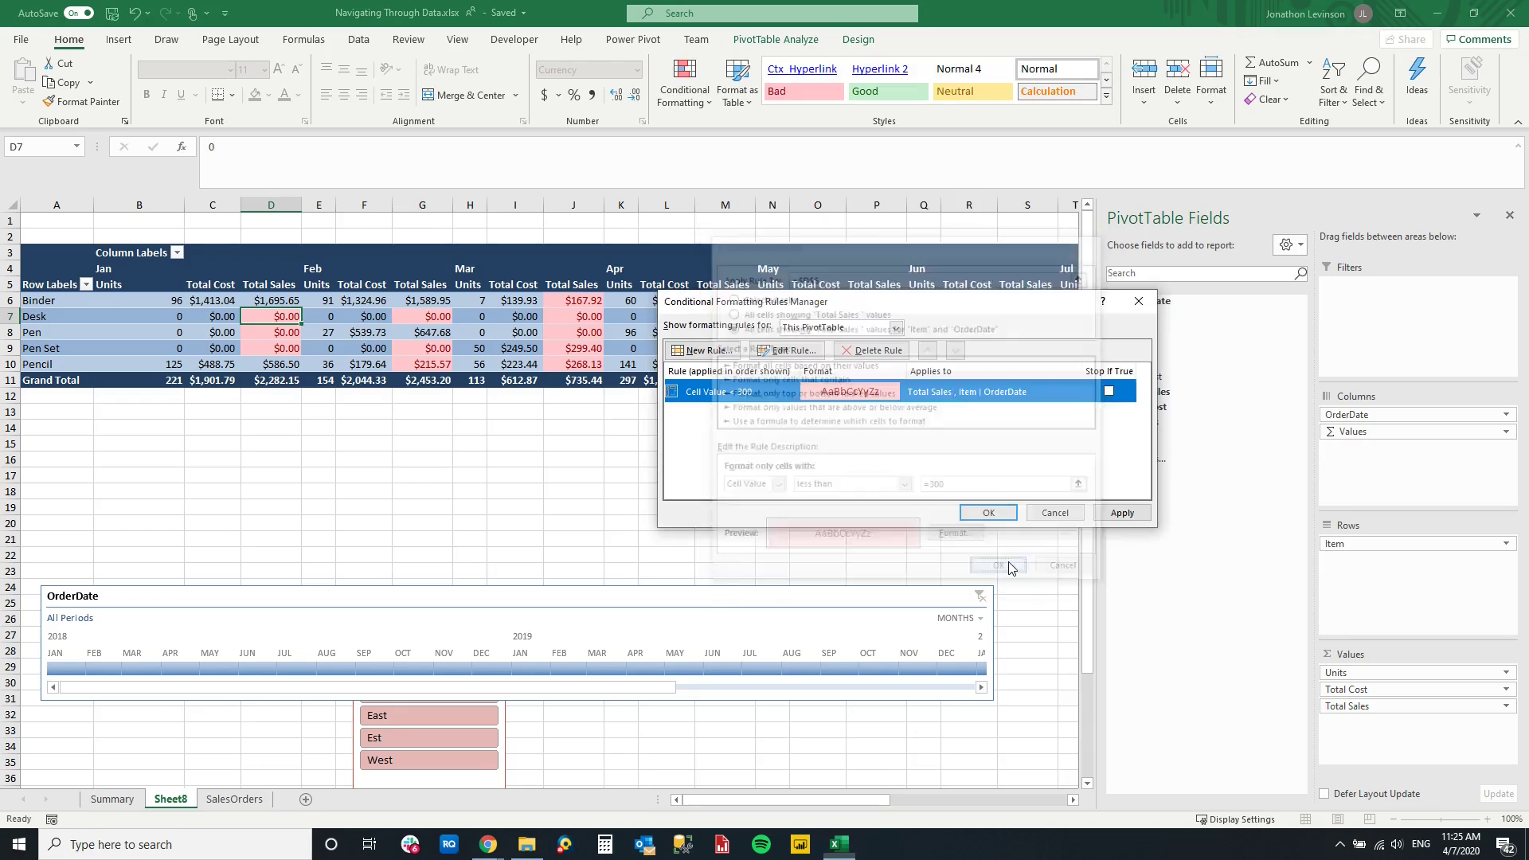
click(1120, 512)
click(985, 514)
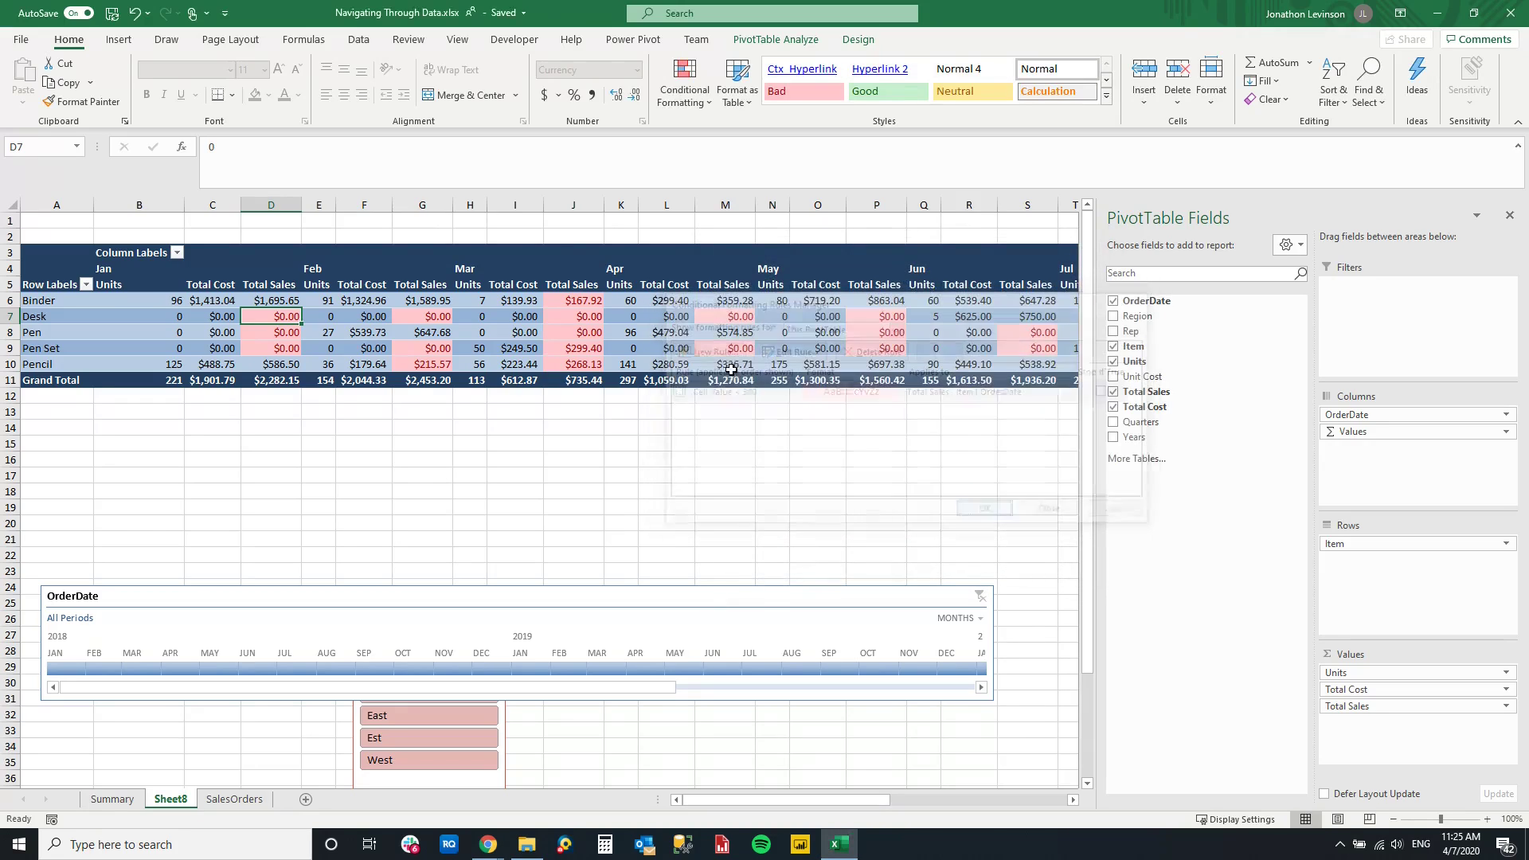
click(725, 318)
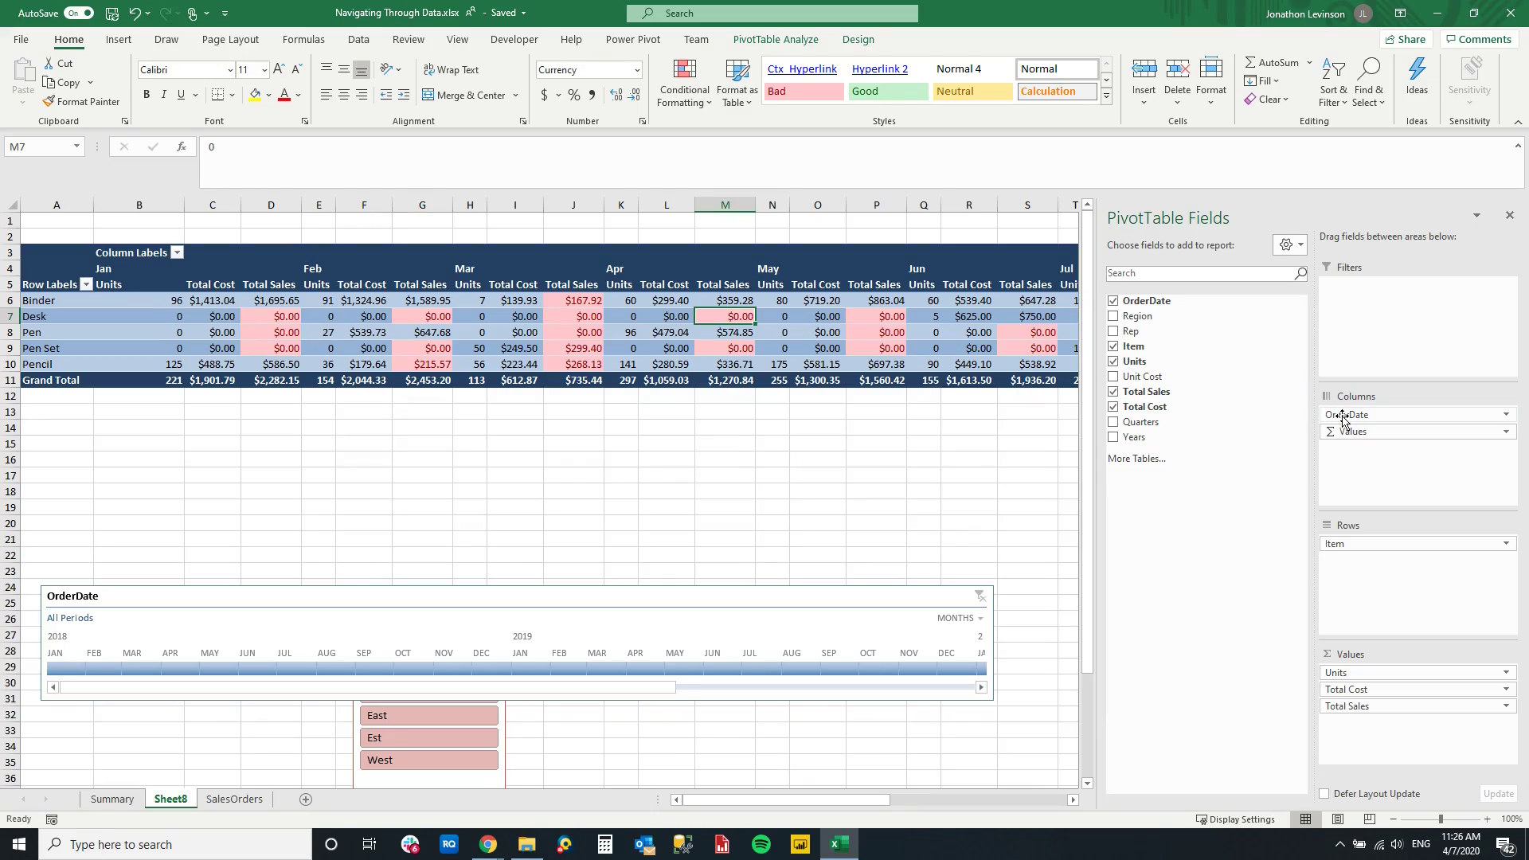
Step: Remove OrderDate from the pivot table columns and rebuild the values with Units, Total Cost and Total Sales
drag(1342, 418, 935, 345)
drag(1354, 415, 217, 380)
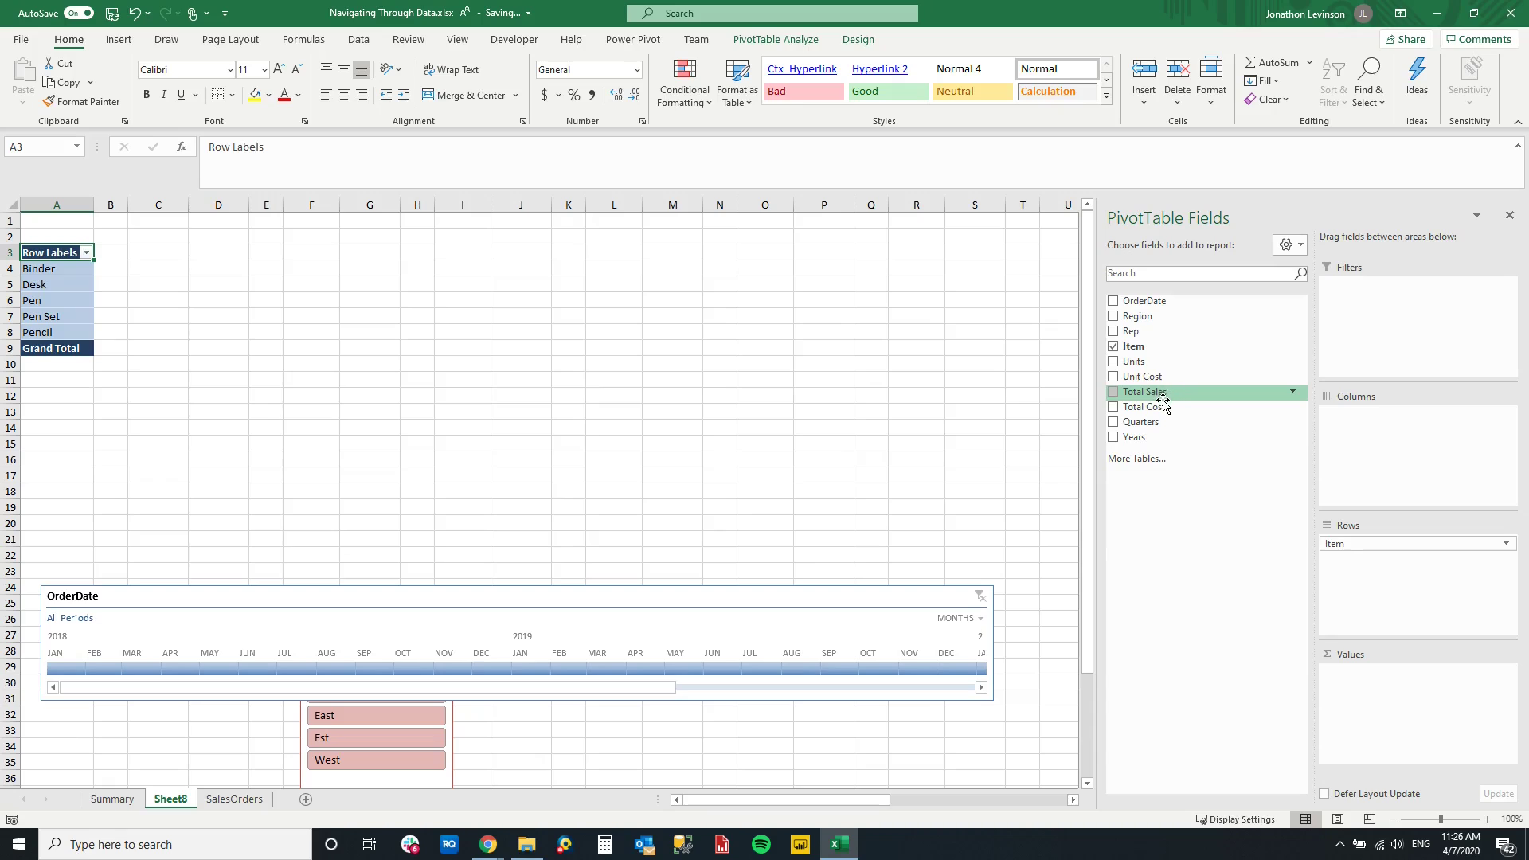
drag(1153, 365, 1400, 693)
drag(1159, 406, 1406, 721)
drag(1147, 392, 1448, 726)
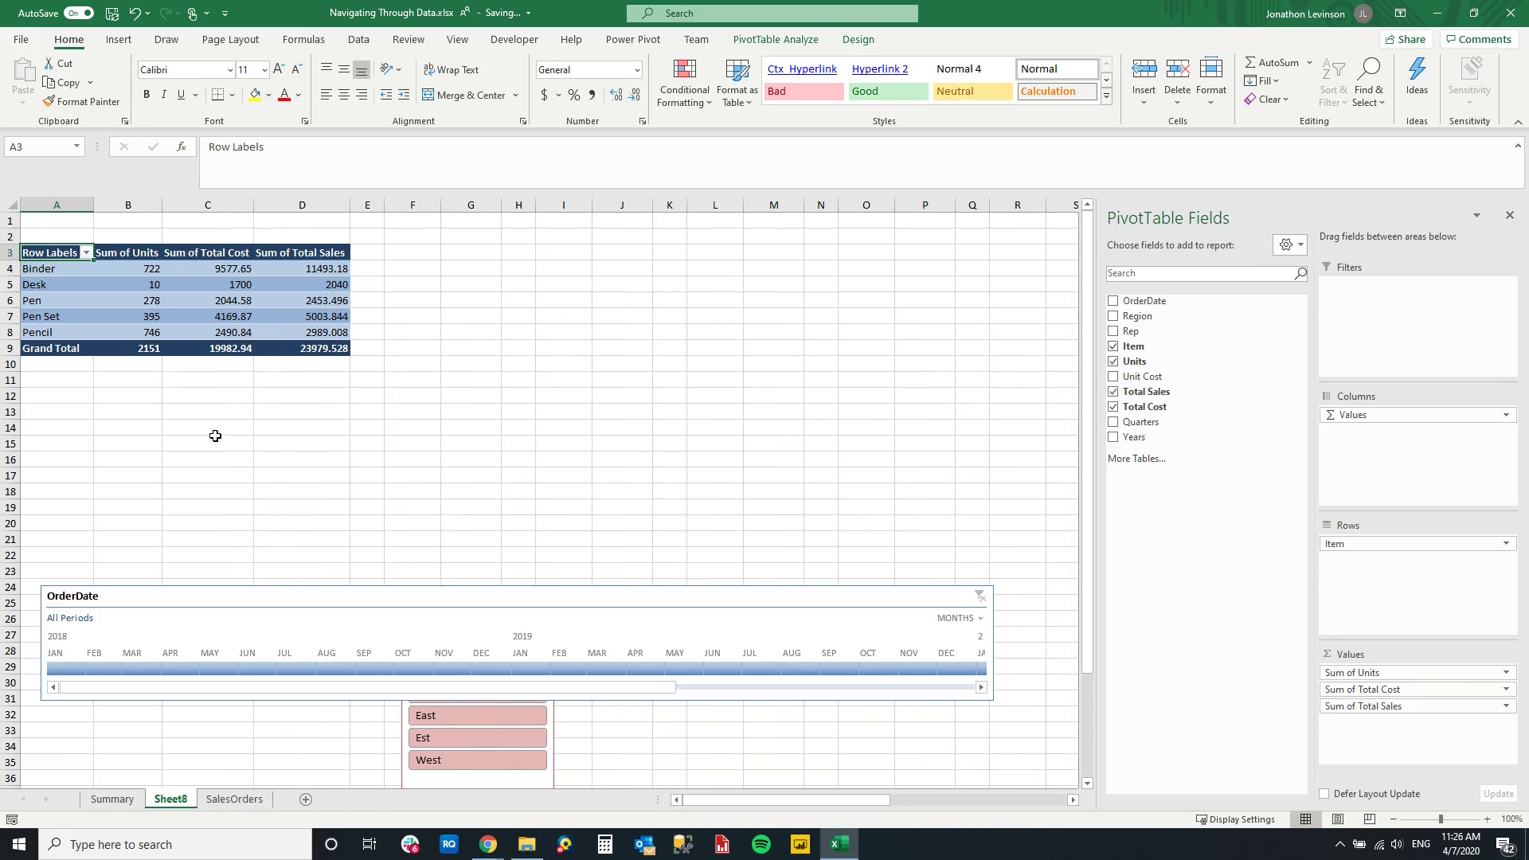
click(131, 247)
click(198, 285)
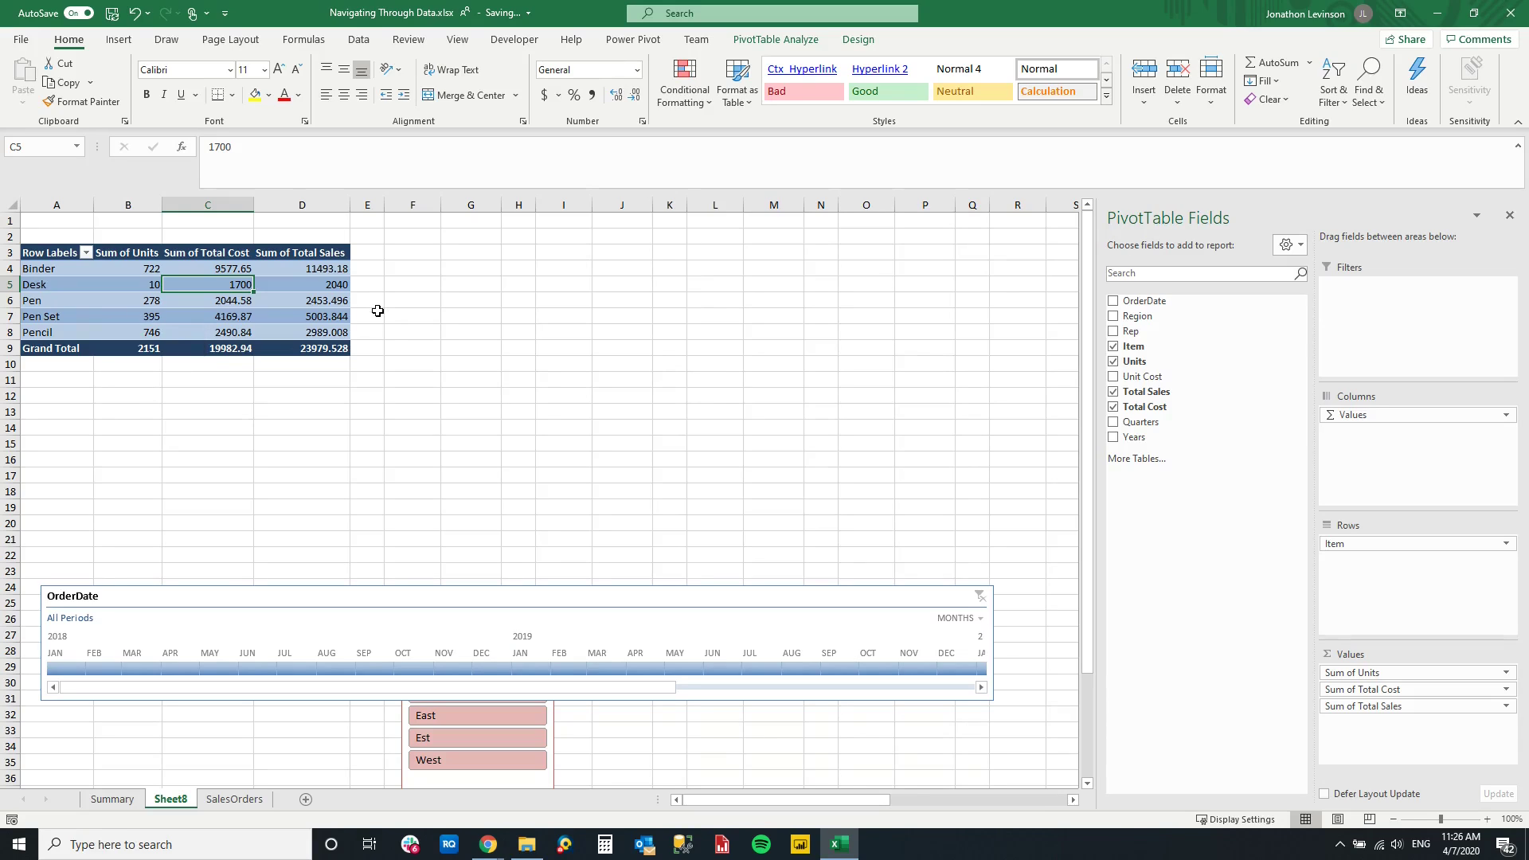
click(231, 312)
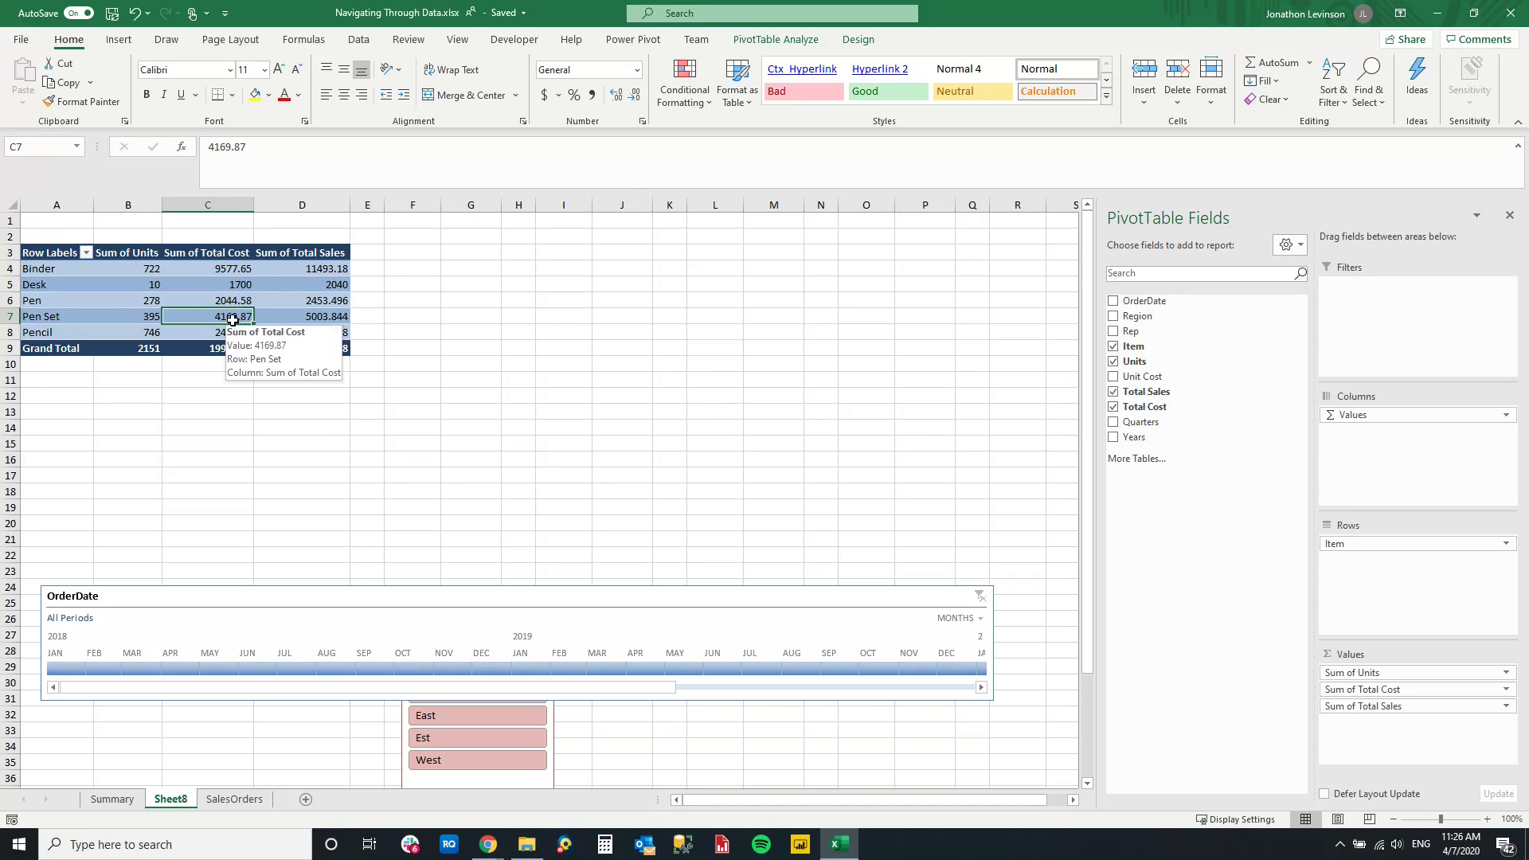
mouse_move(229, 284)
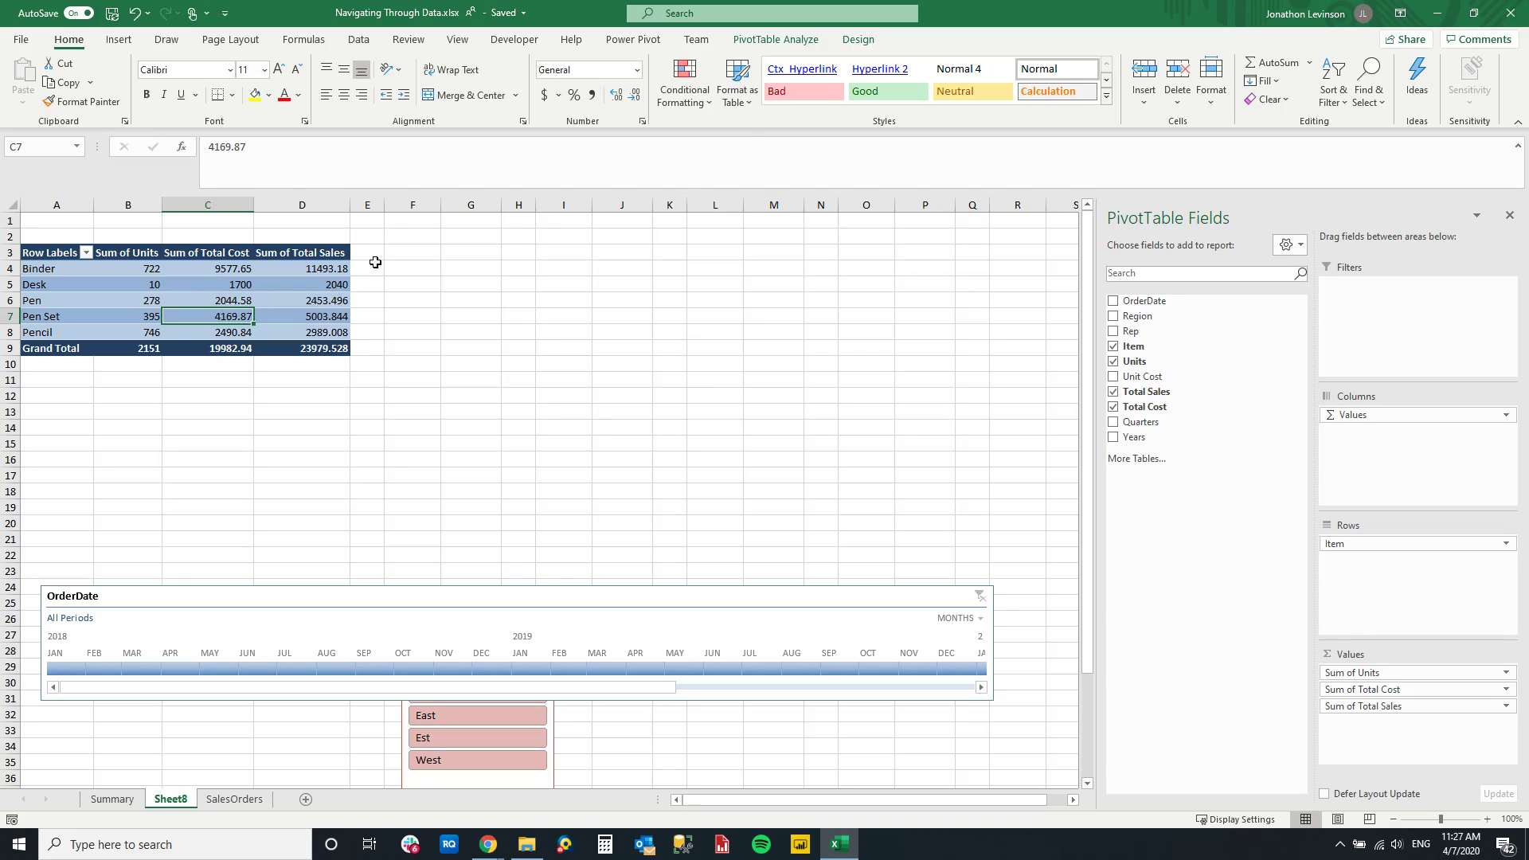
Step: Add a calculated field named Gross Profit with the formula = 'Total Sales' - 'Total Cost' to the pivot table
click(799, 42)
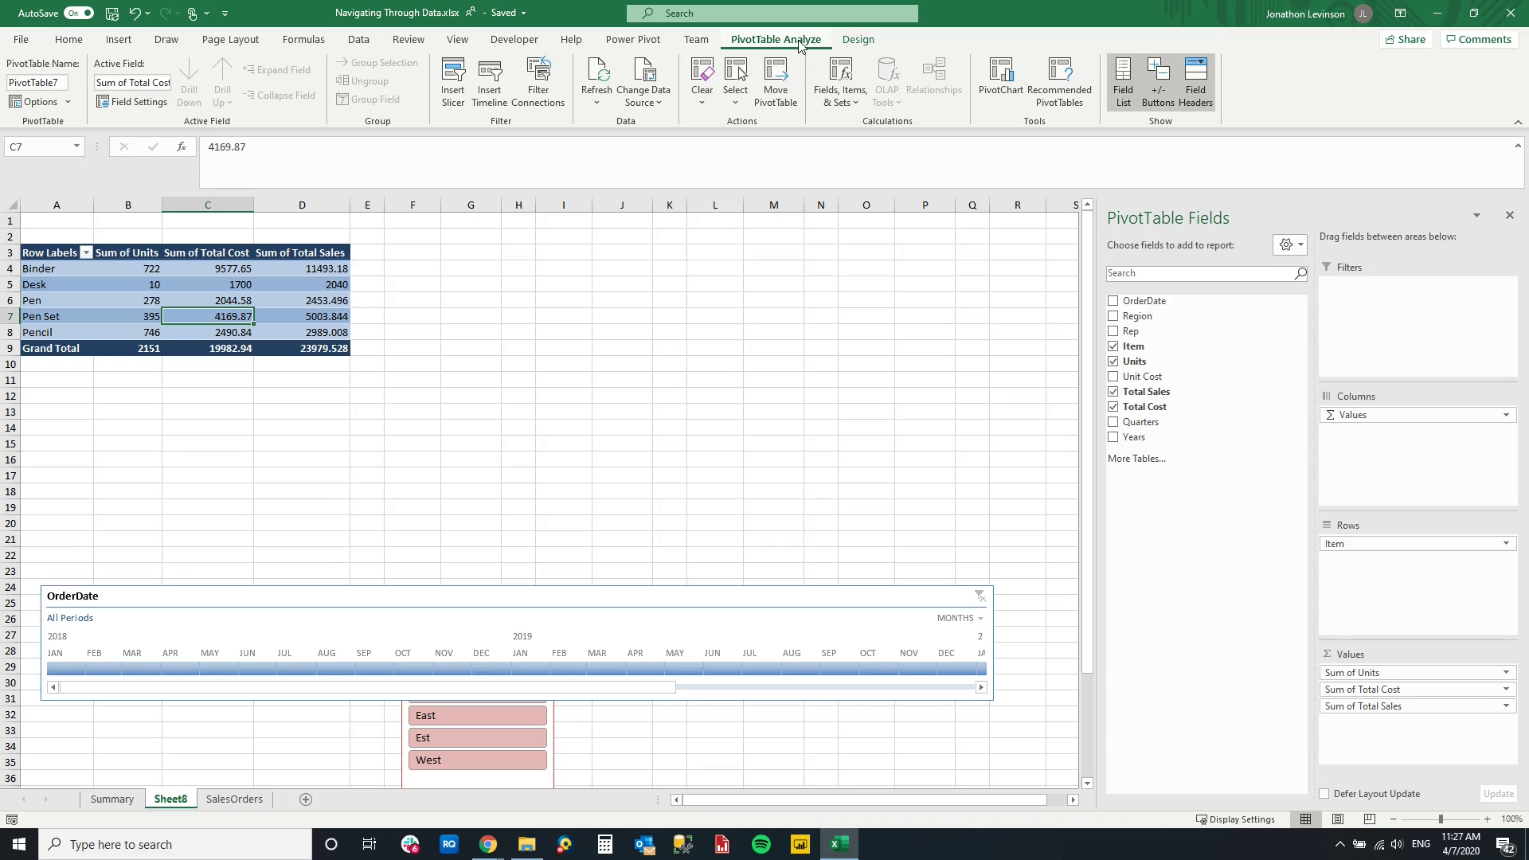
click(858, 102)
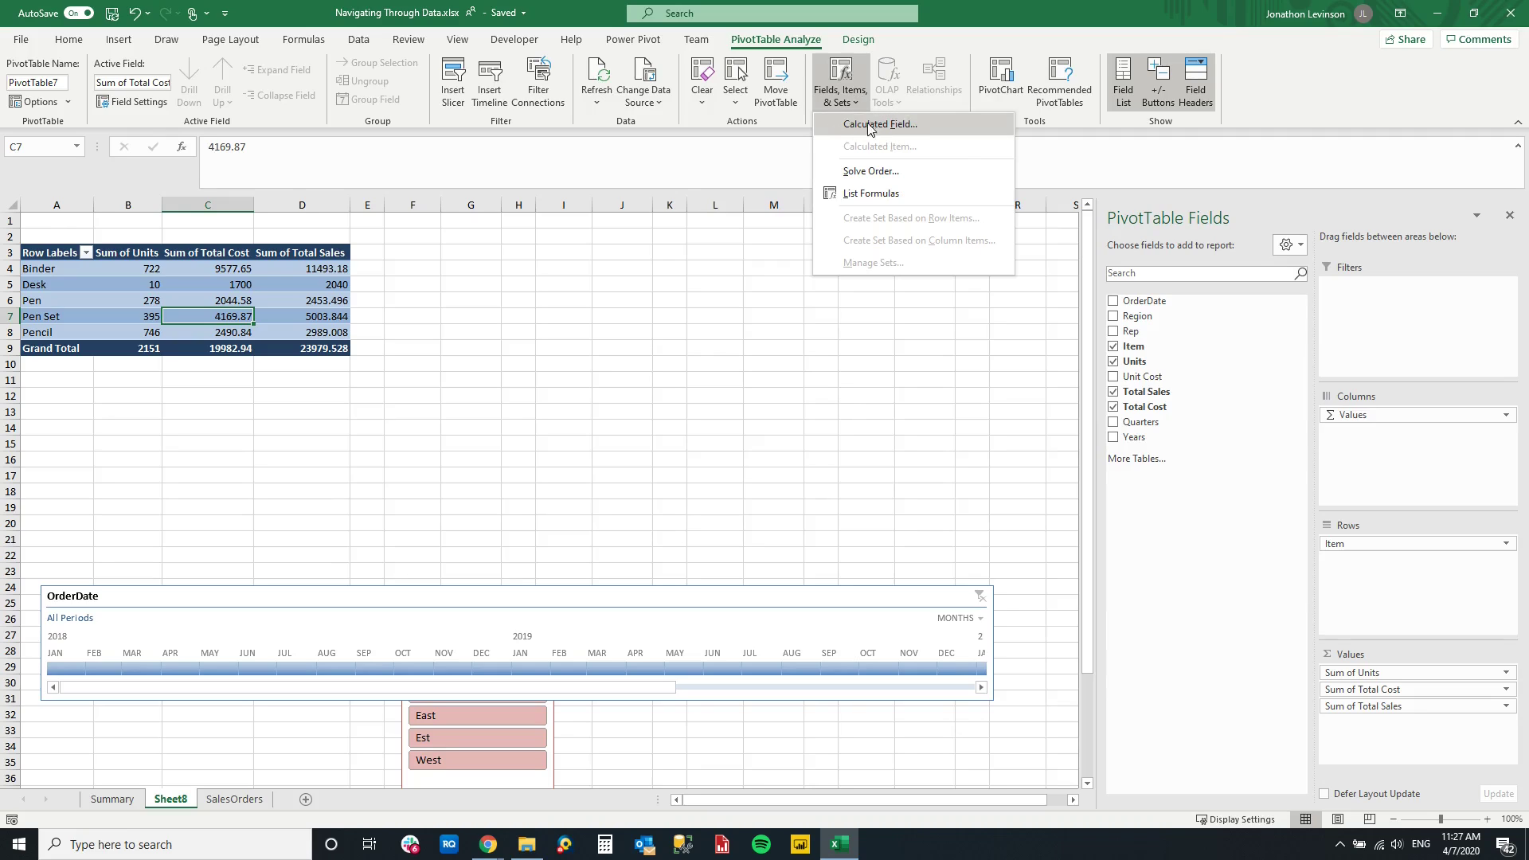
click(868, 125)
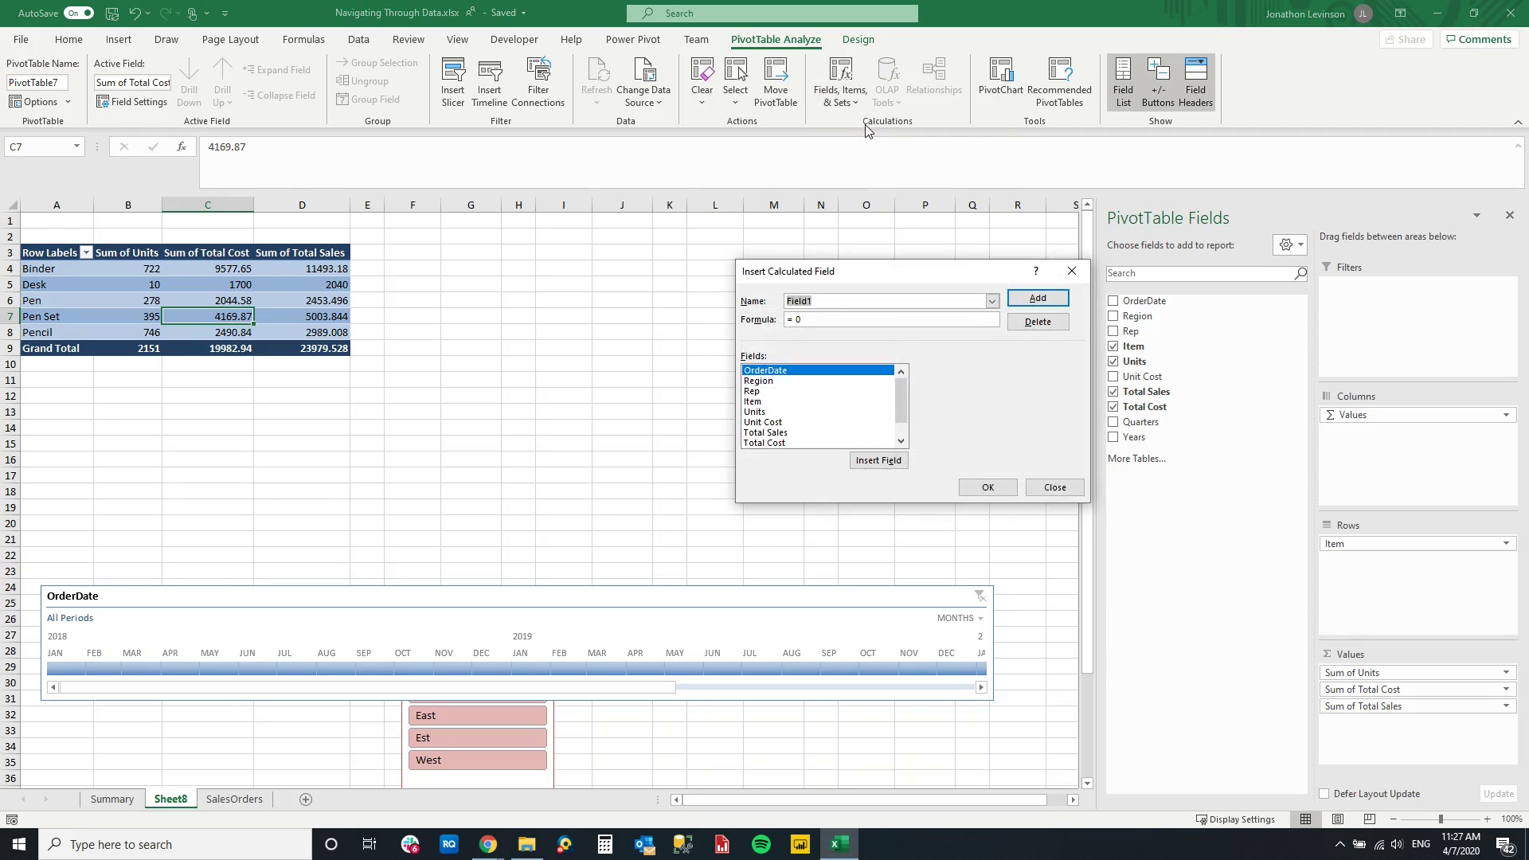
text(Gross Profit)
click(829, 318)
key(BackSpace)
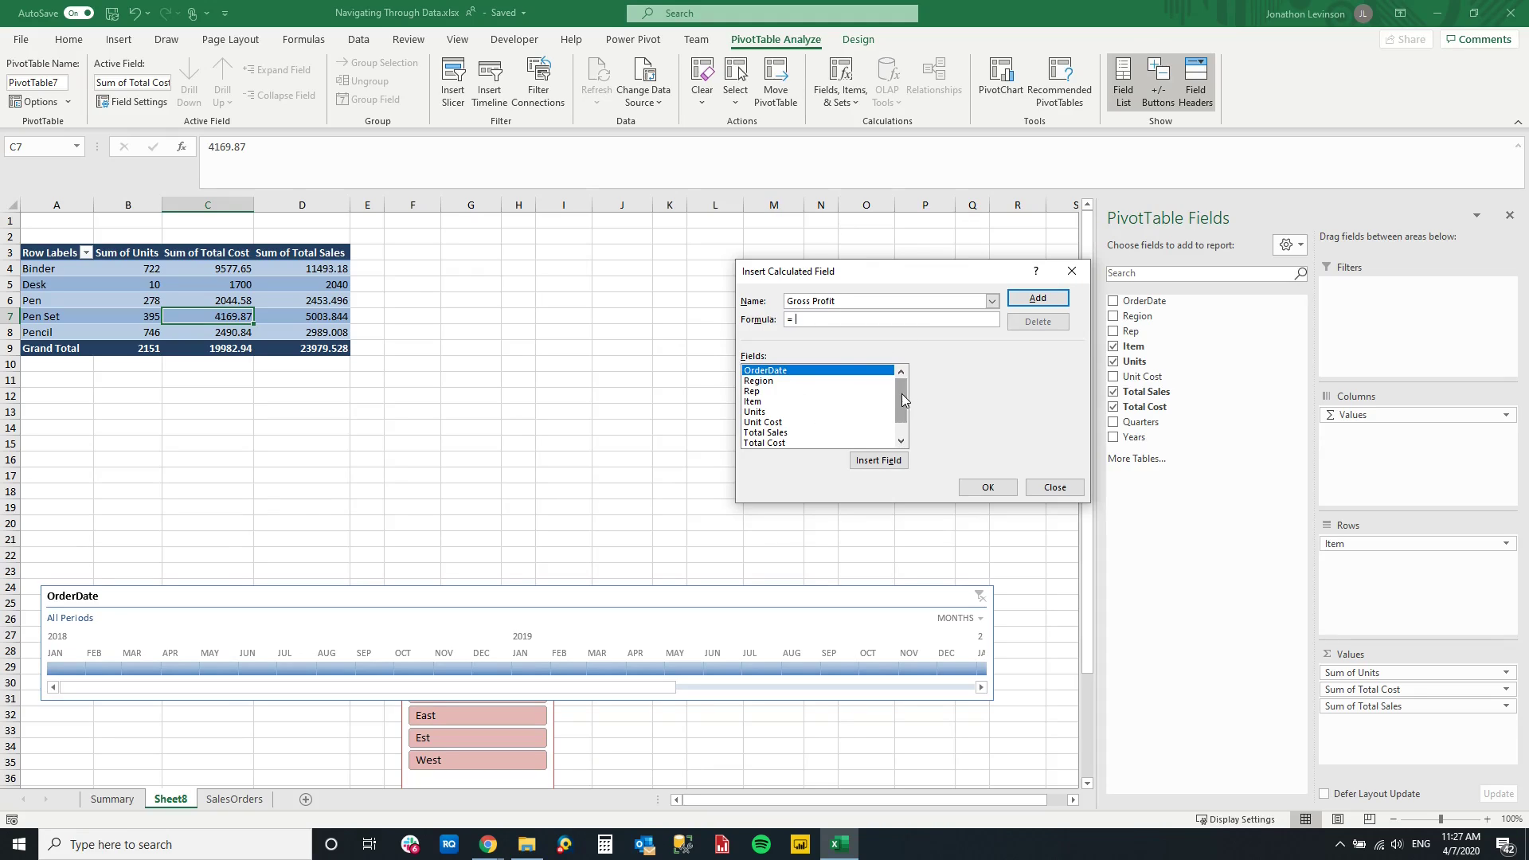
drag(902, 408, 901, 419)
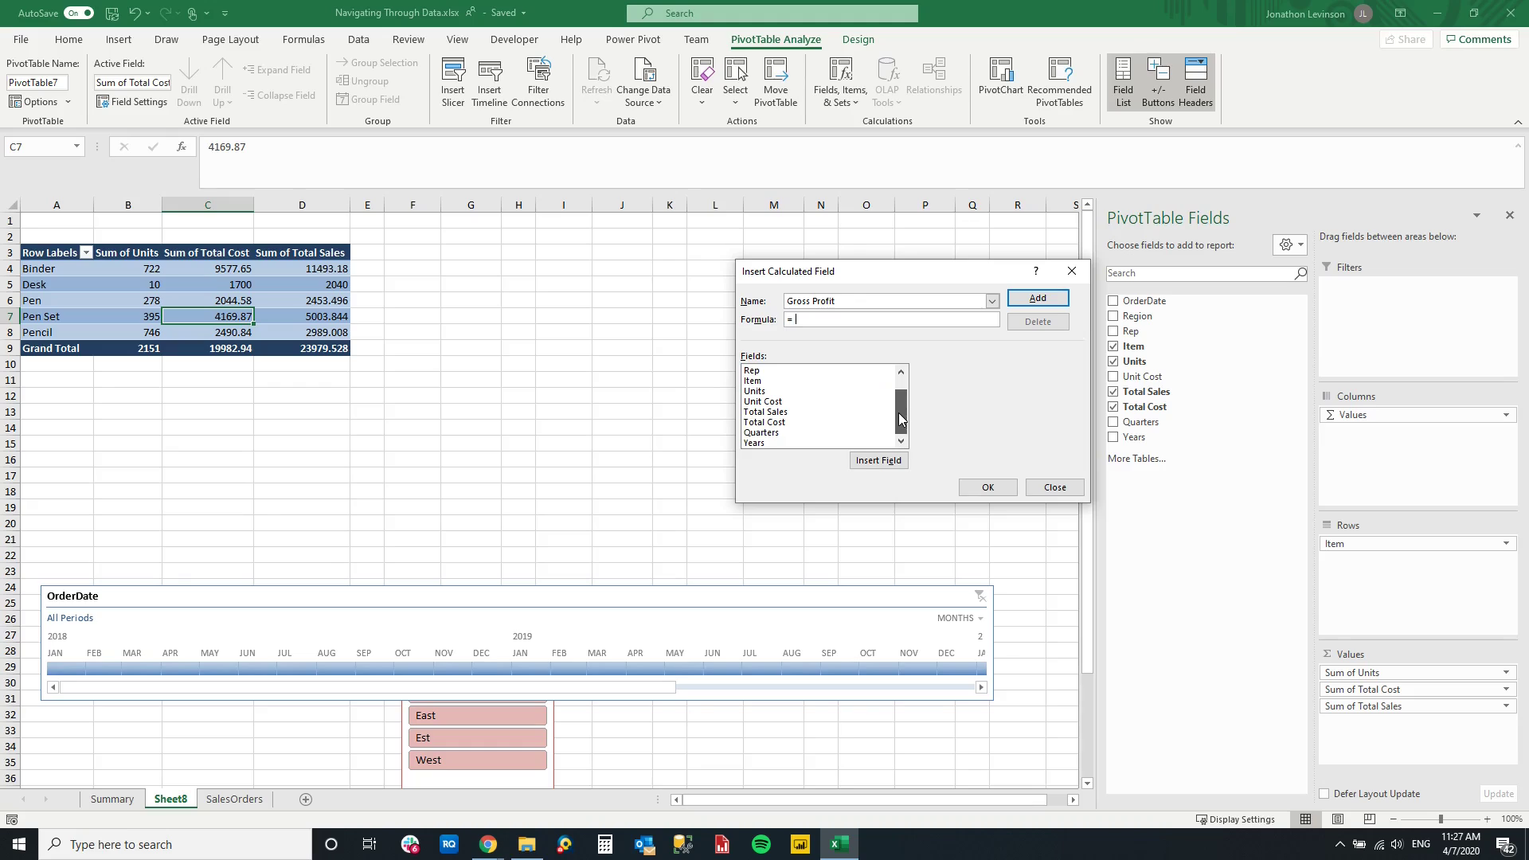
double_click(772, 415)
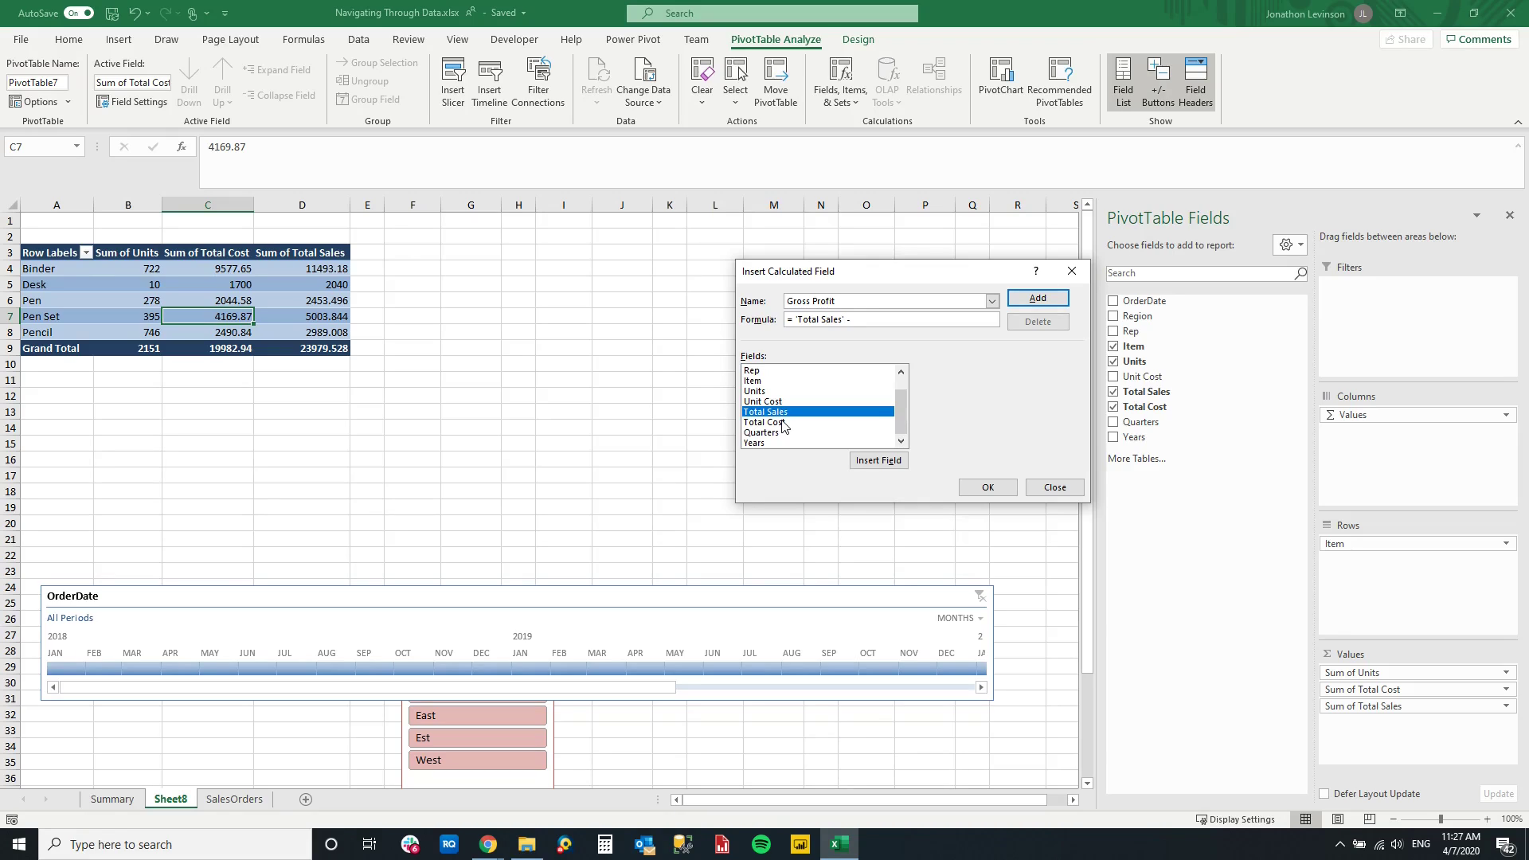
double_click(779, 423)
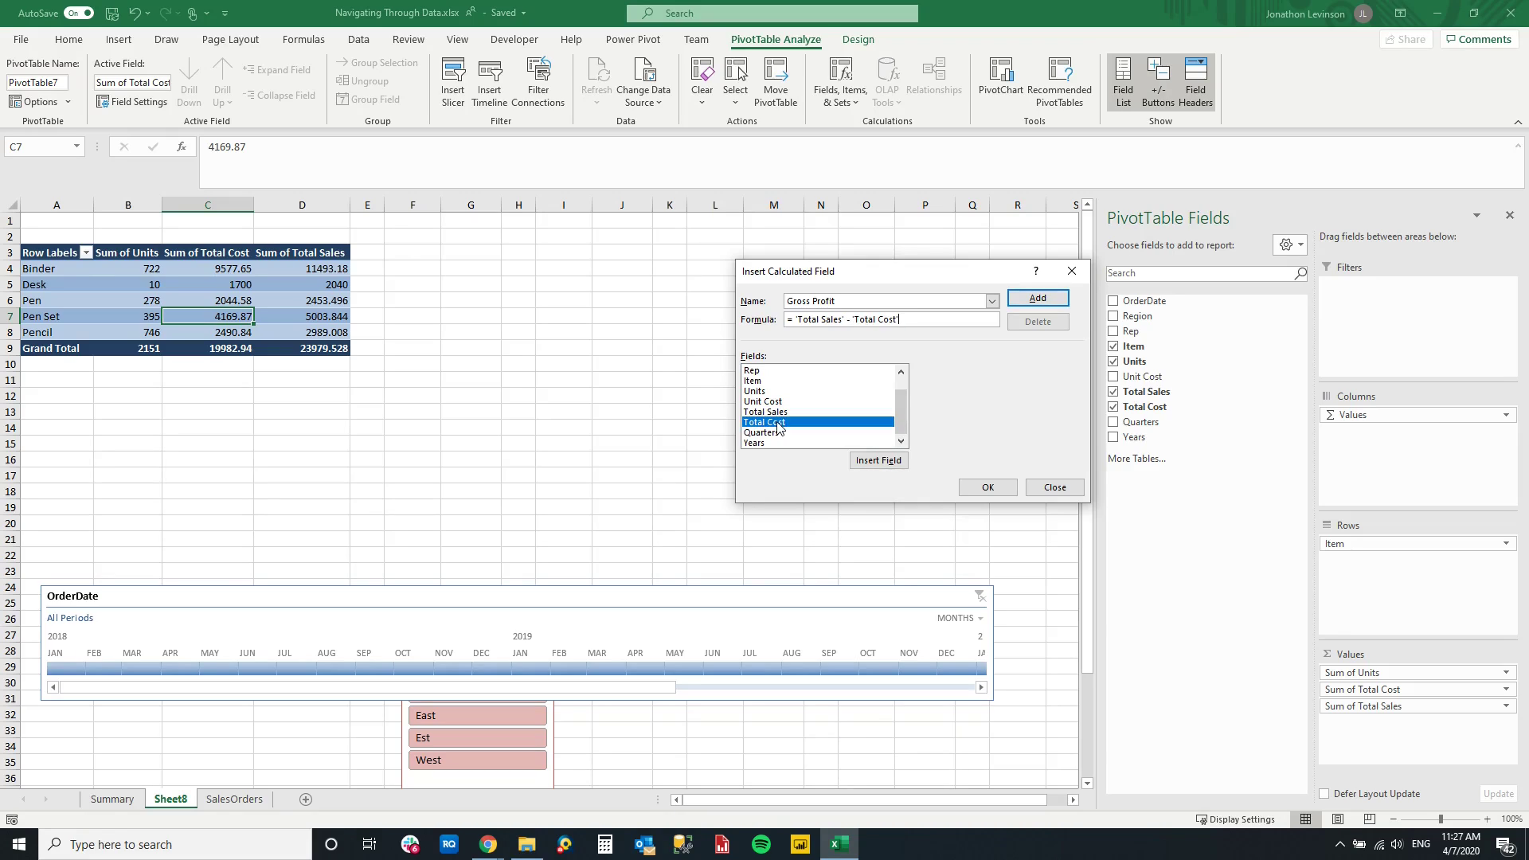
click(1037, 300)
click(988, 488)
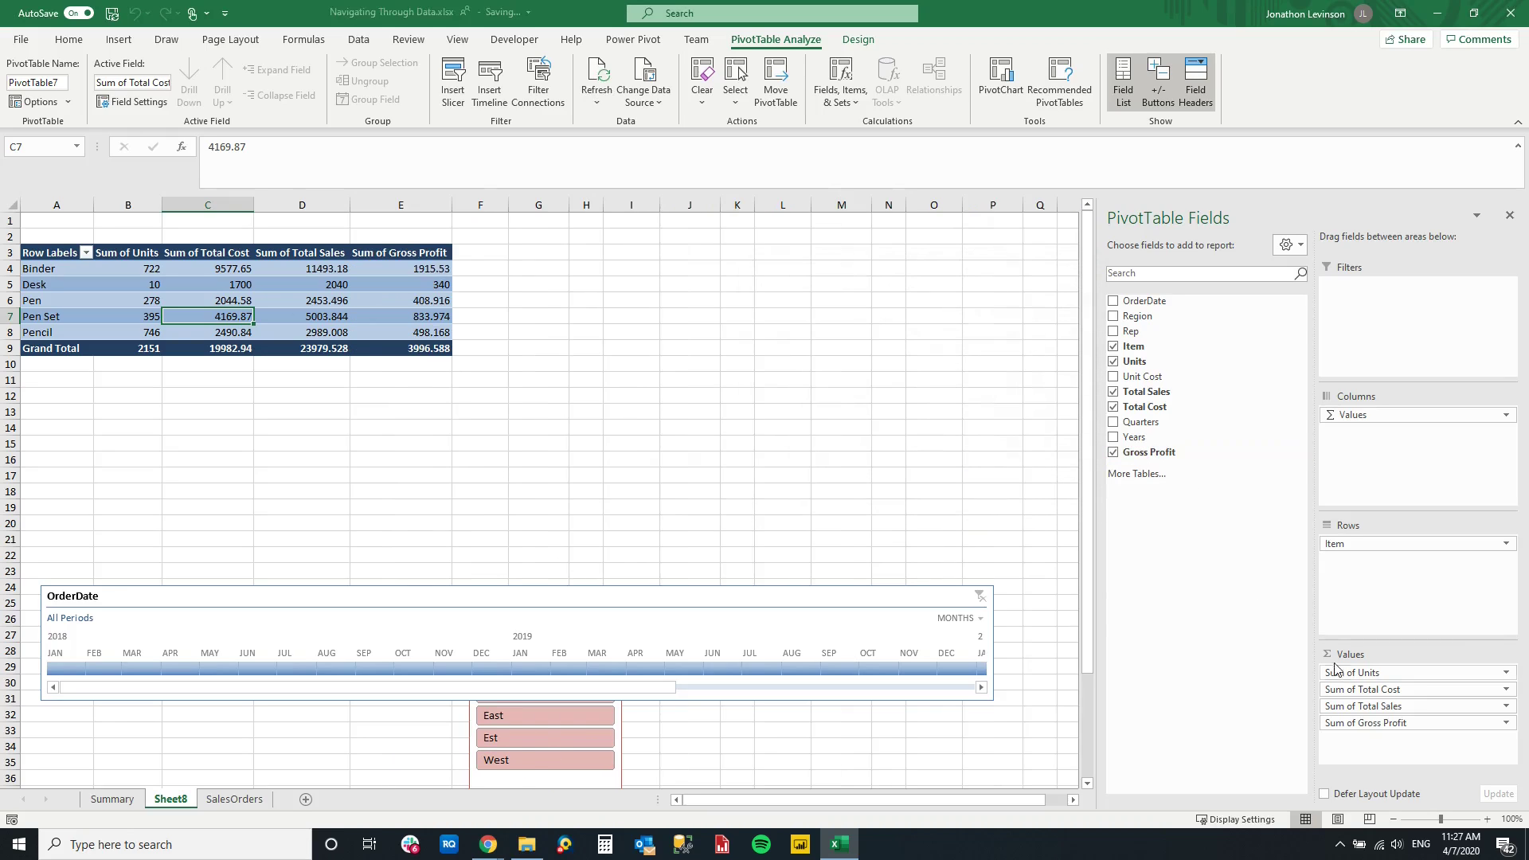
click(1354, 725)
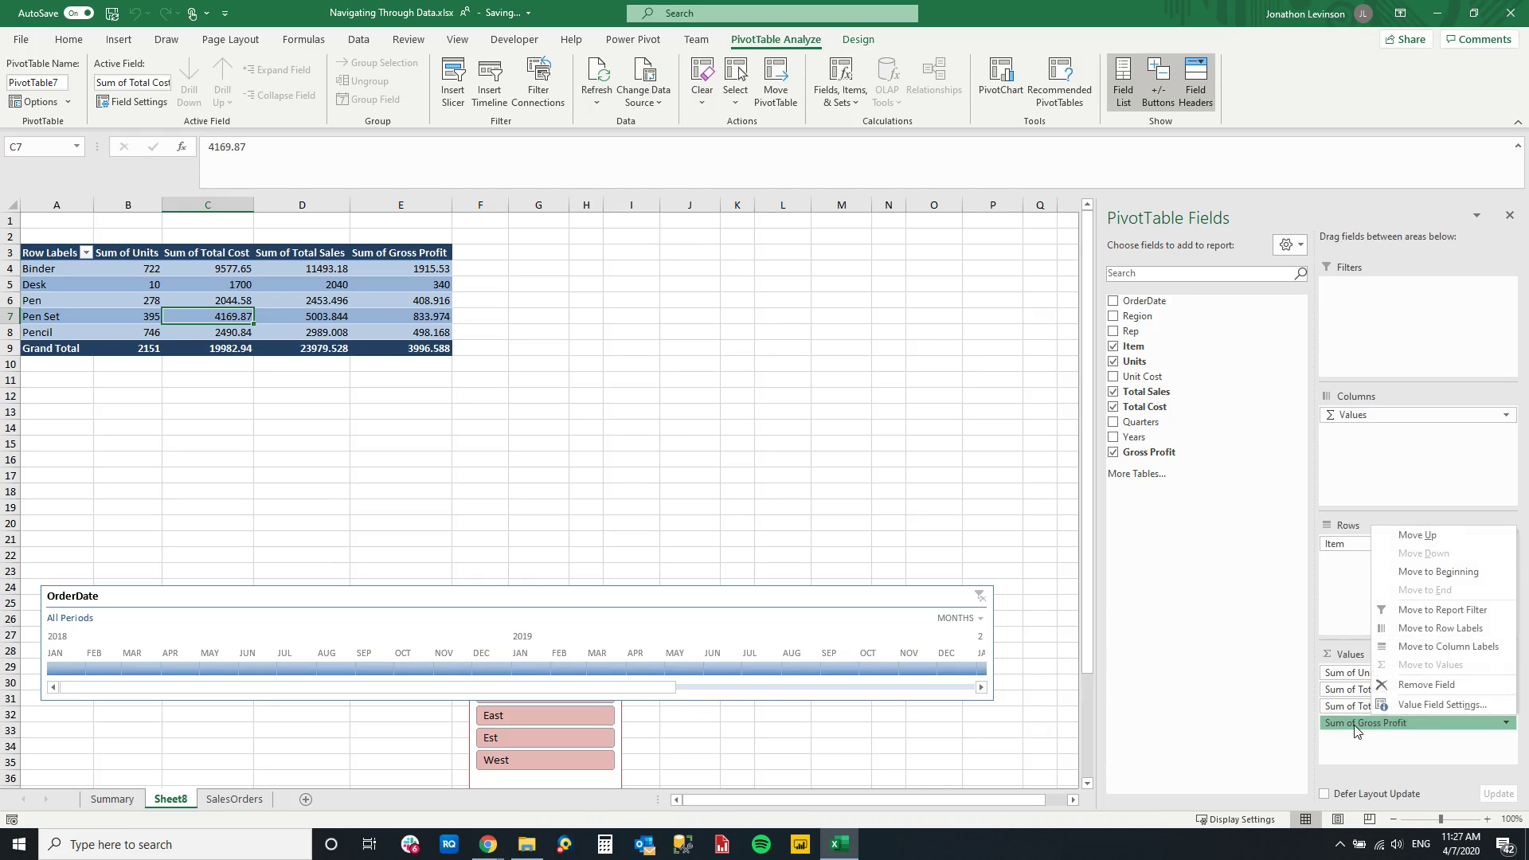
click(1494, 725)
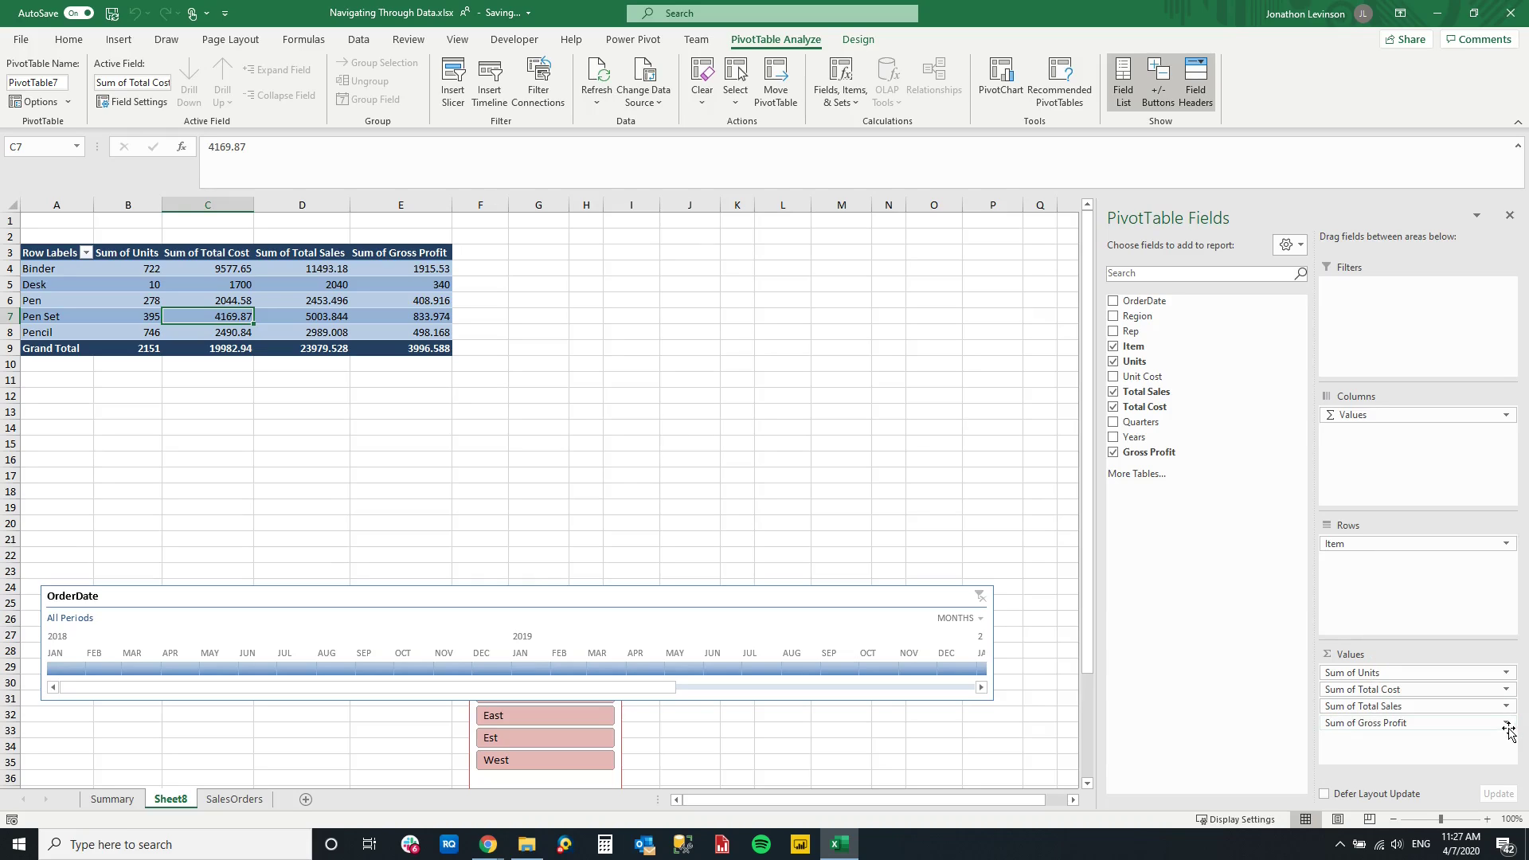
click(1493, 722)
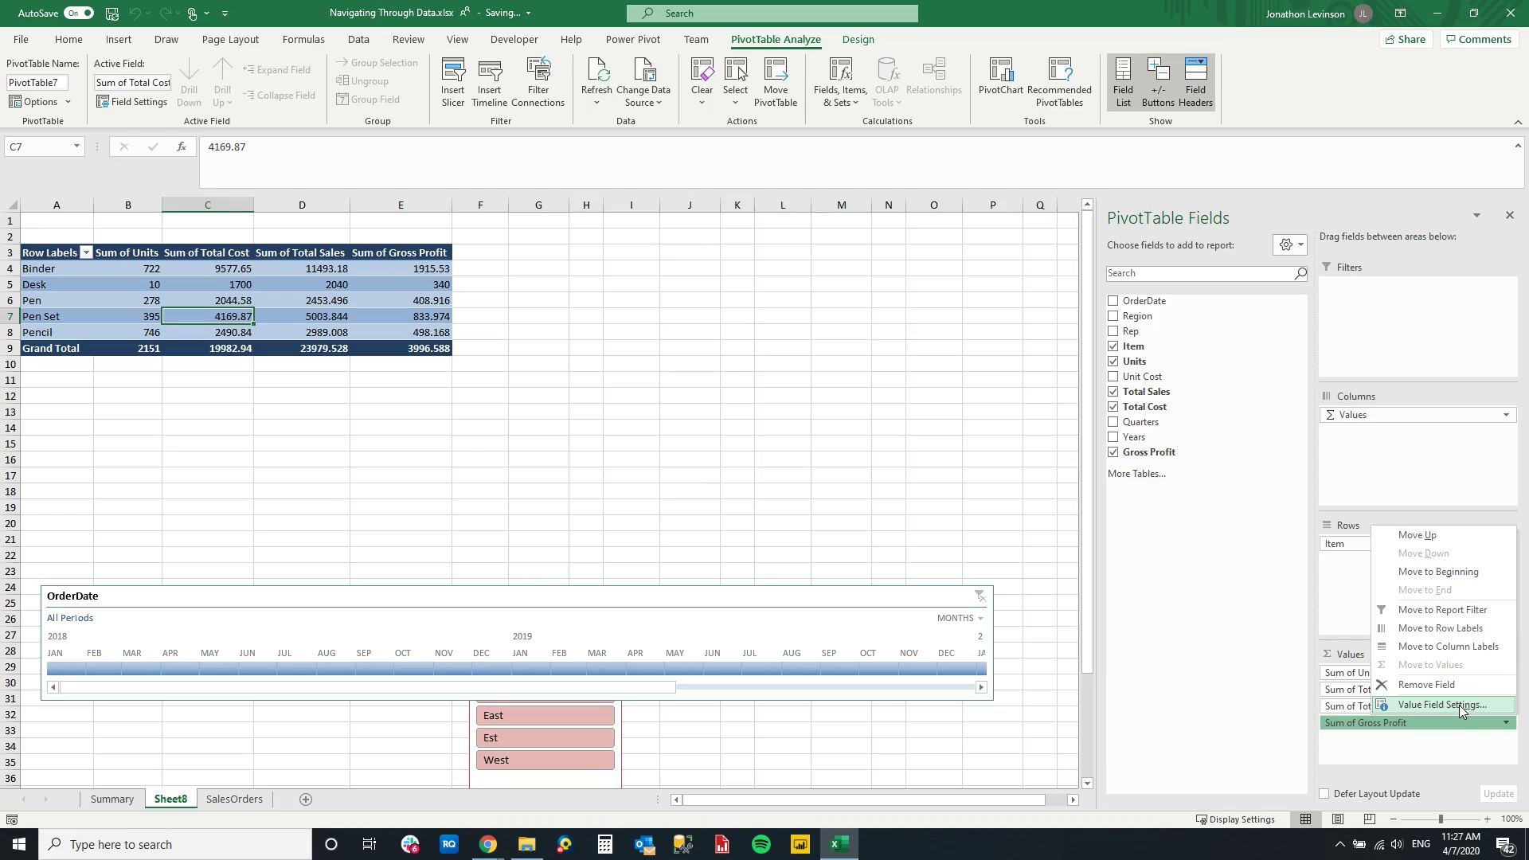
click(1473, 753)
Step: Reopen the calculated field settings and bring up the existing Gross Profit field
click(397, 284)
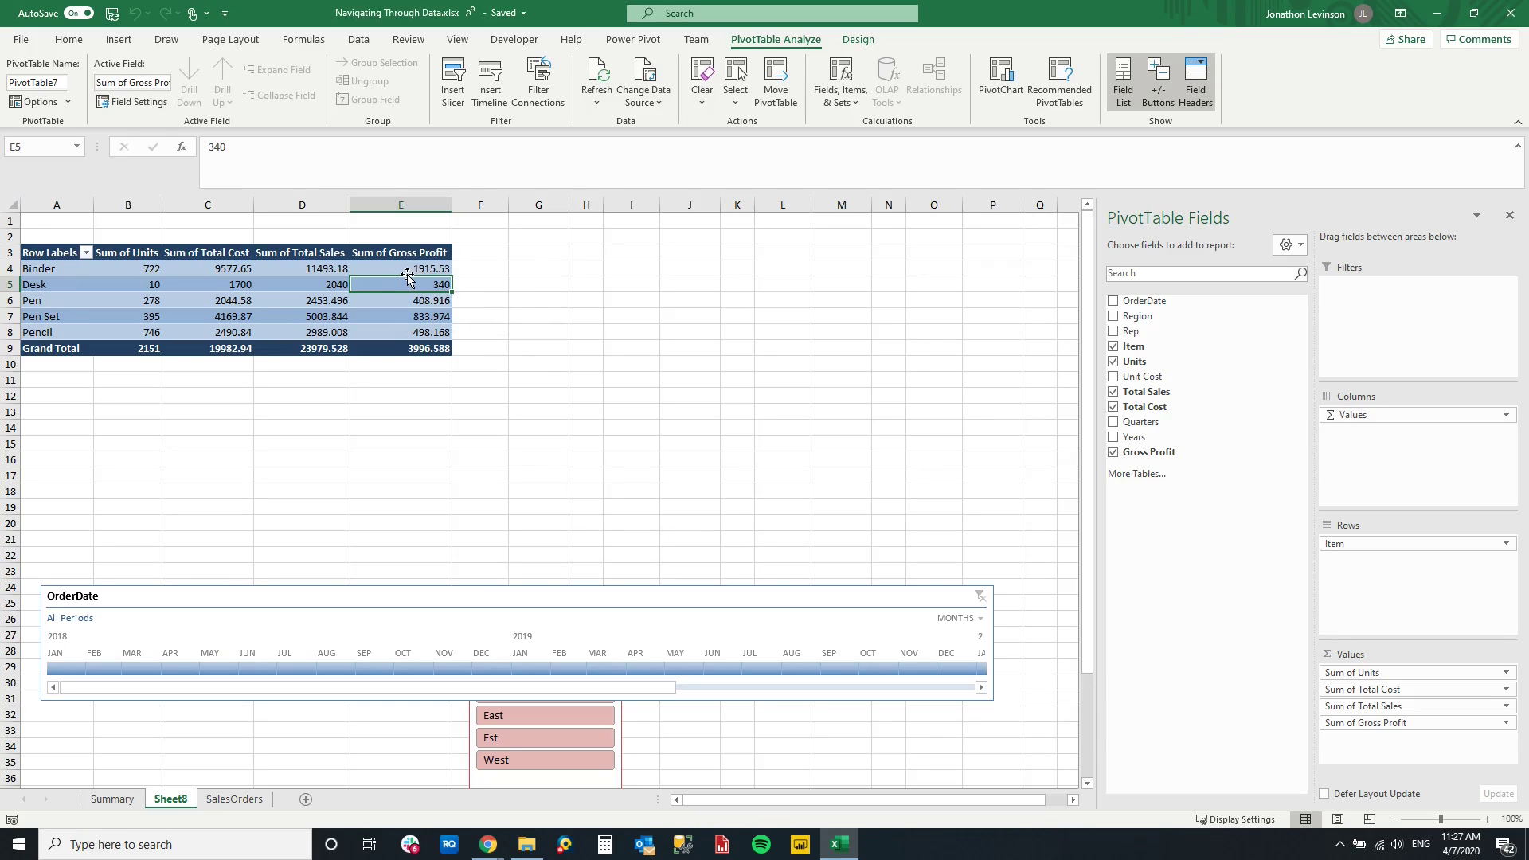
click(842, 97)
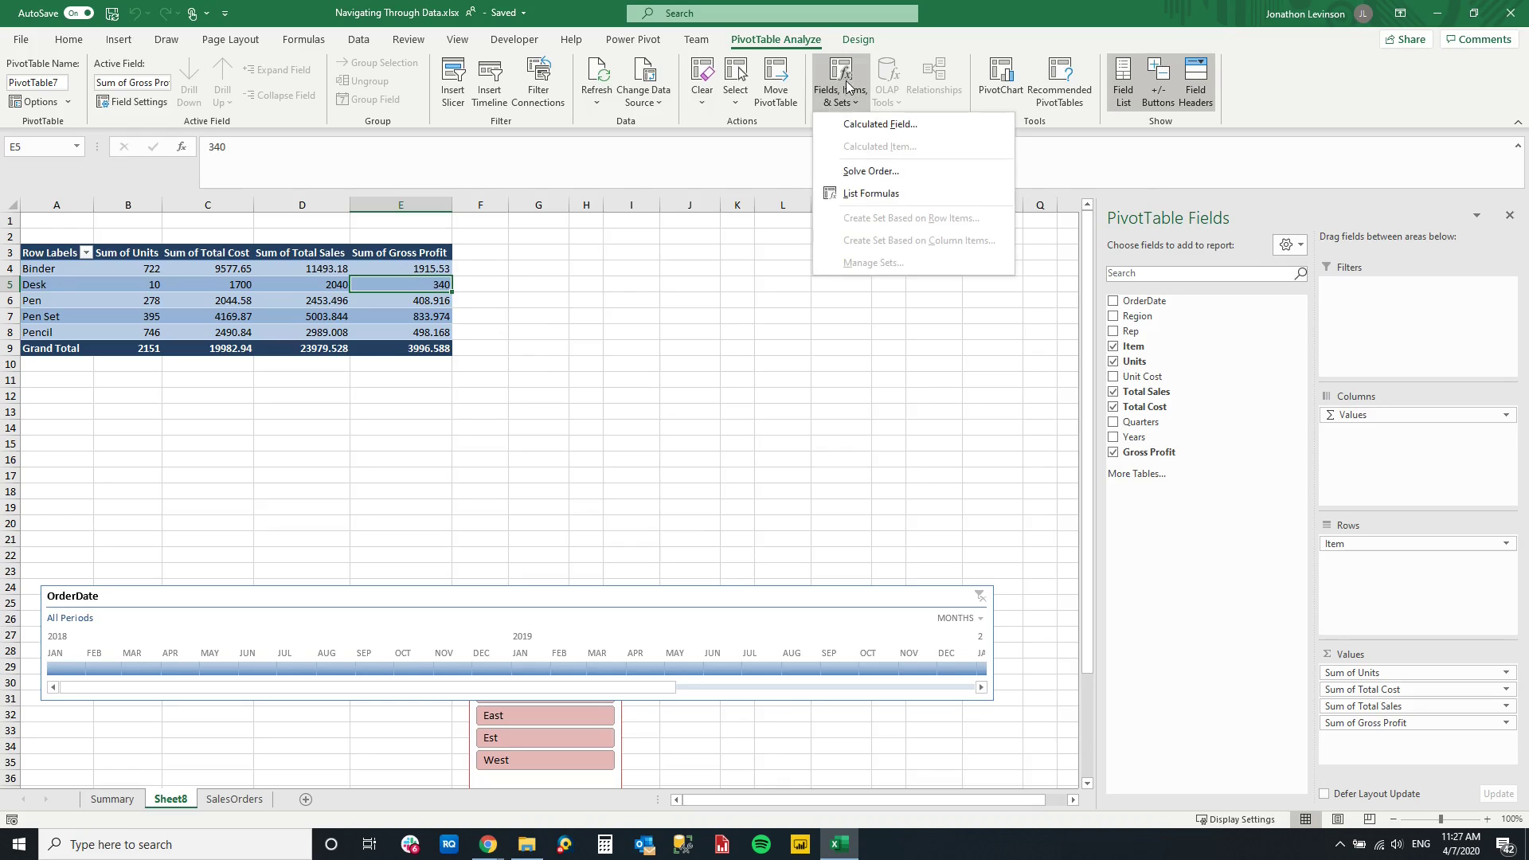
click(868, 130)
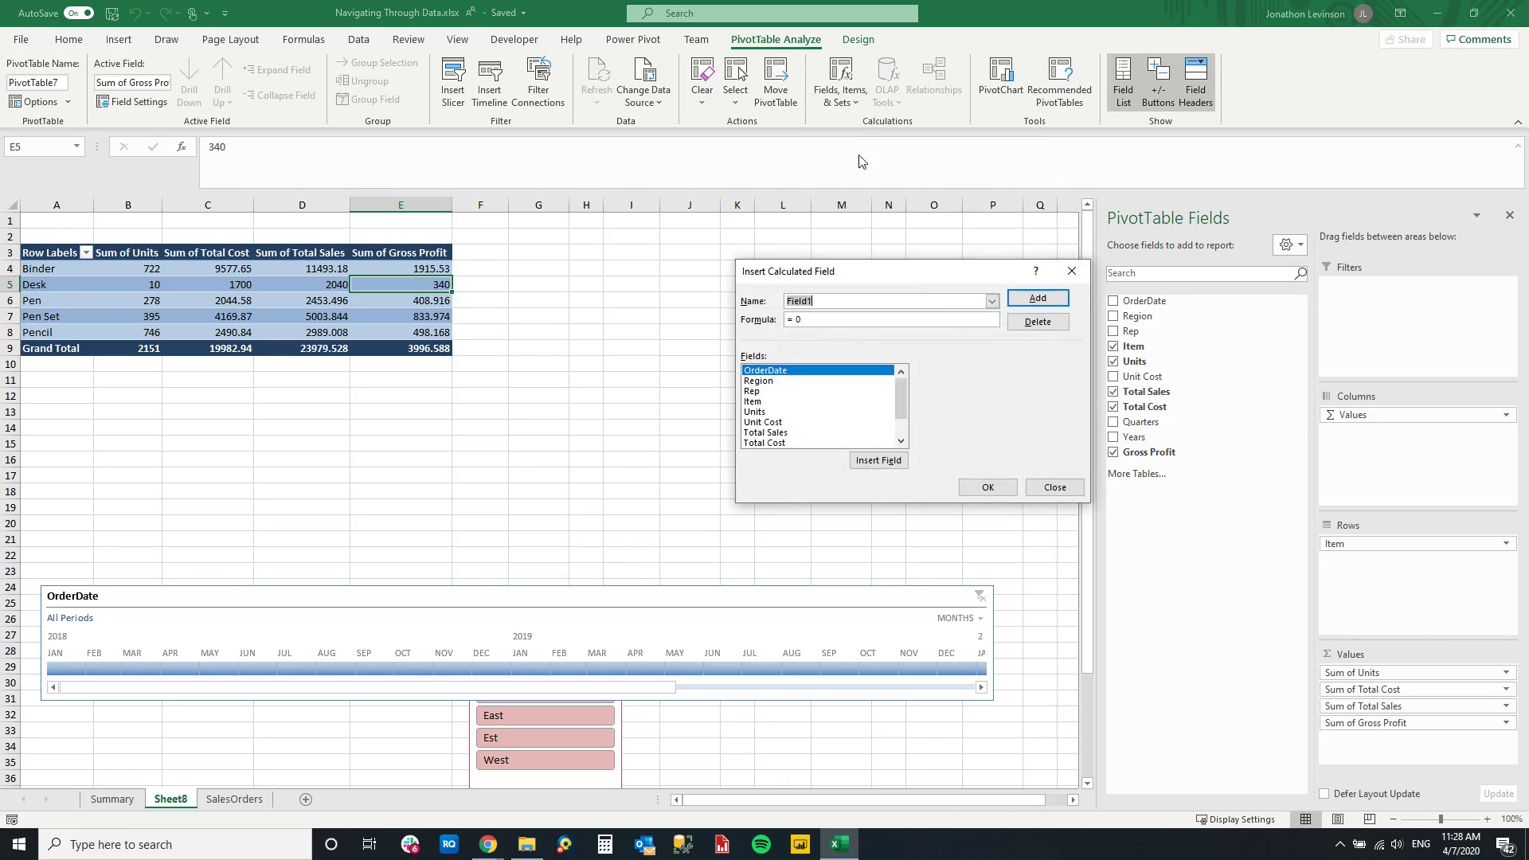
click(992, 301)
click(810, 316)
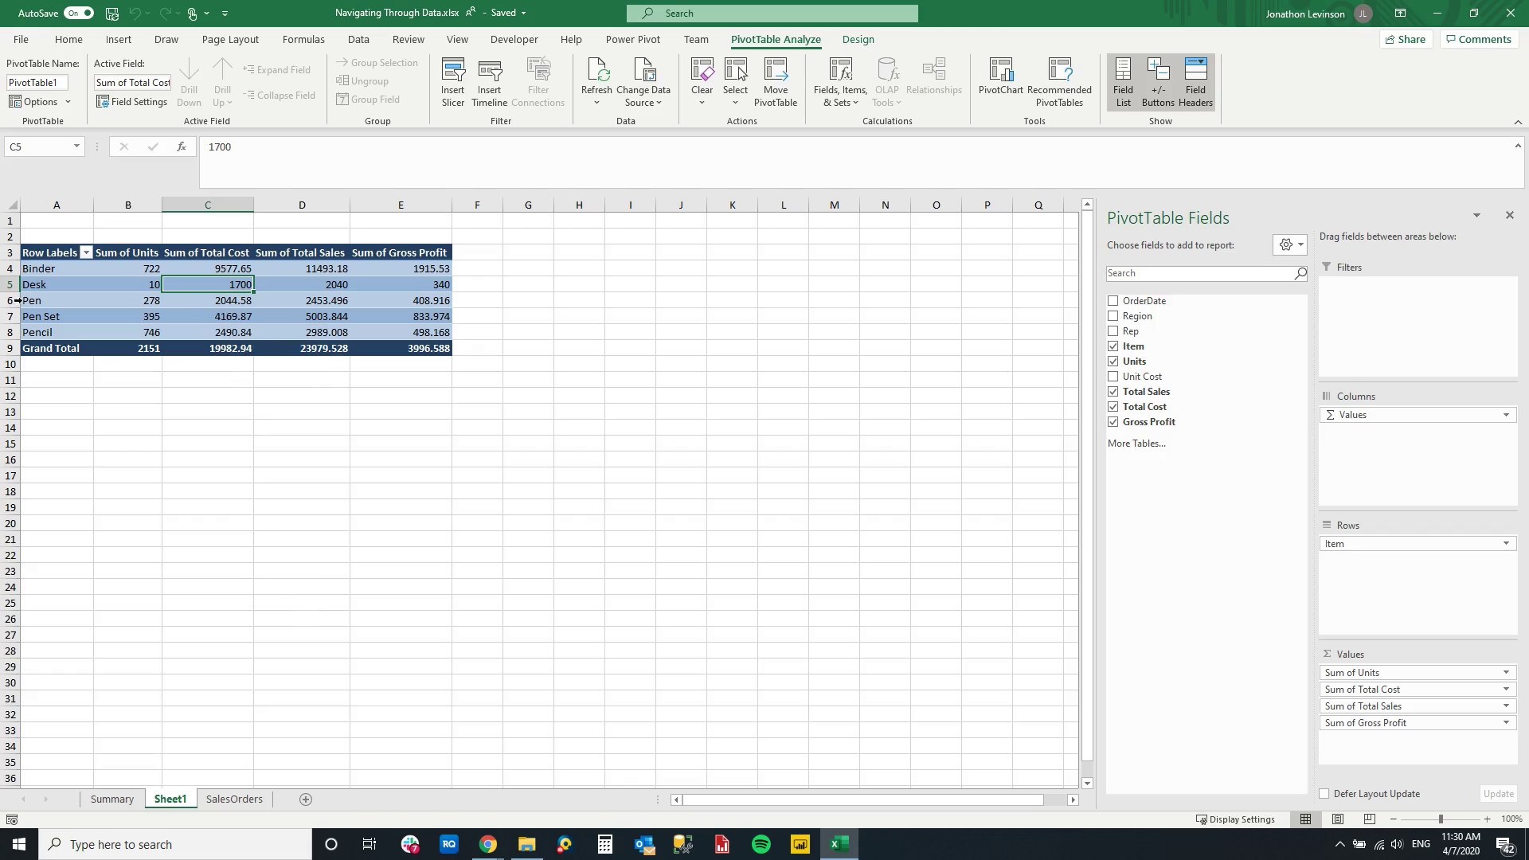
click(52, 270)
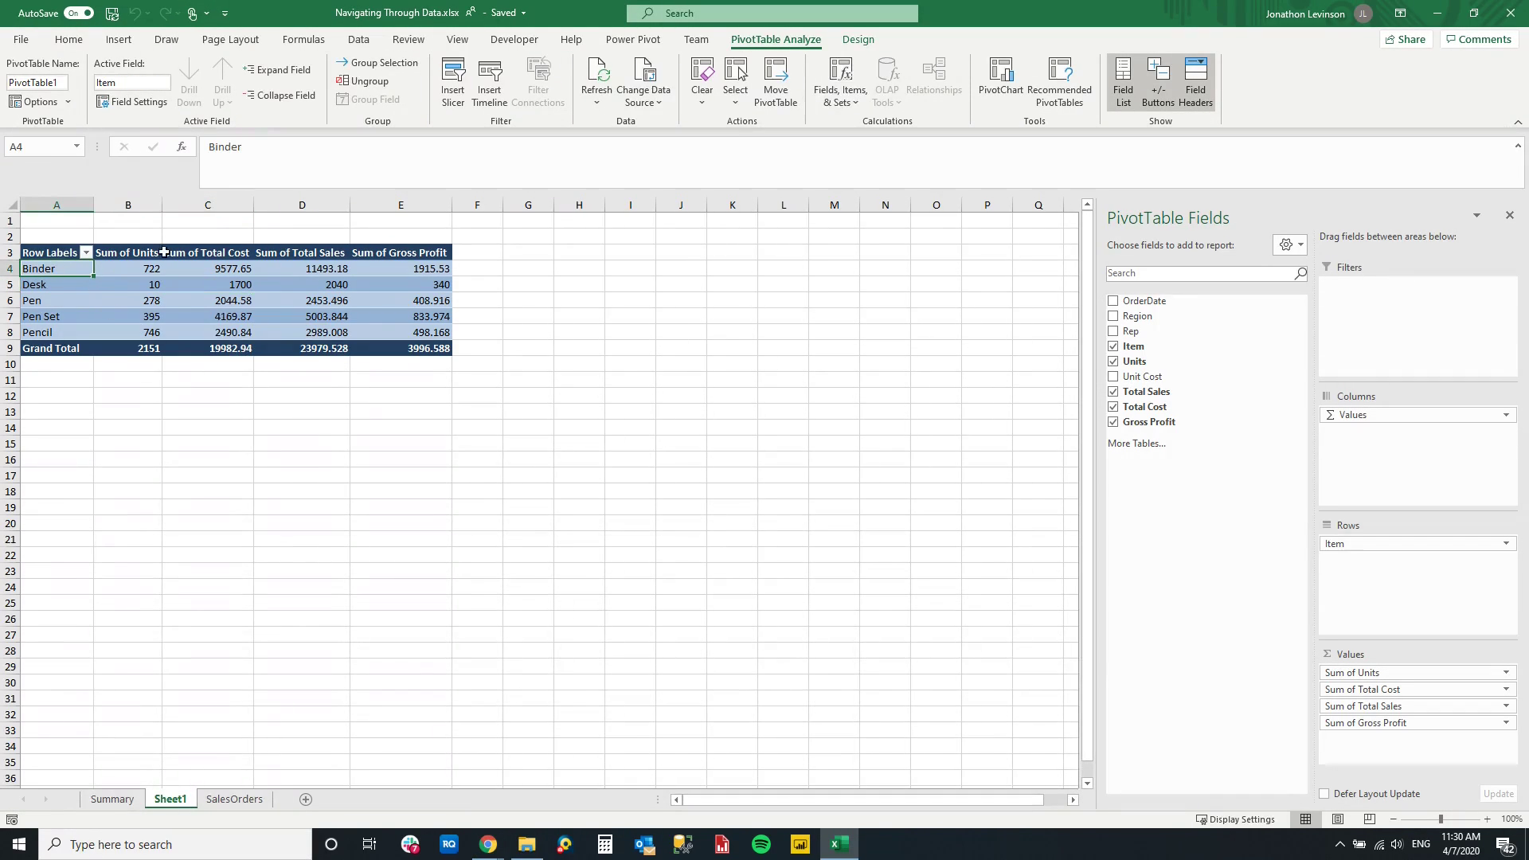
click(57, 205)
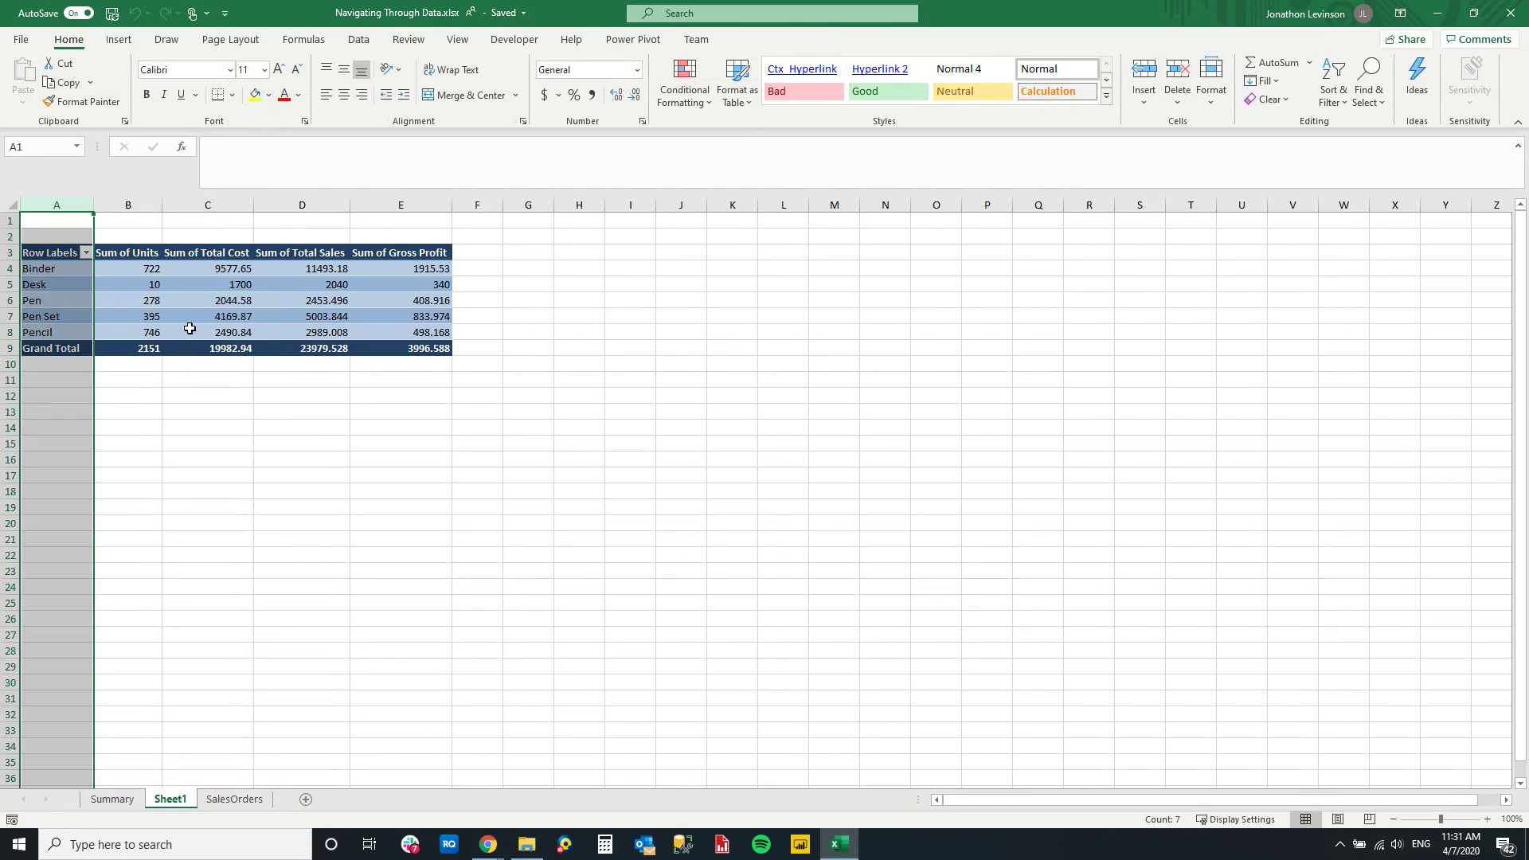
mouse_move(188, 315)
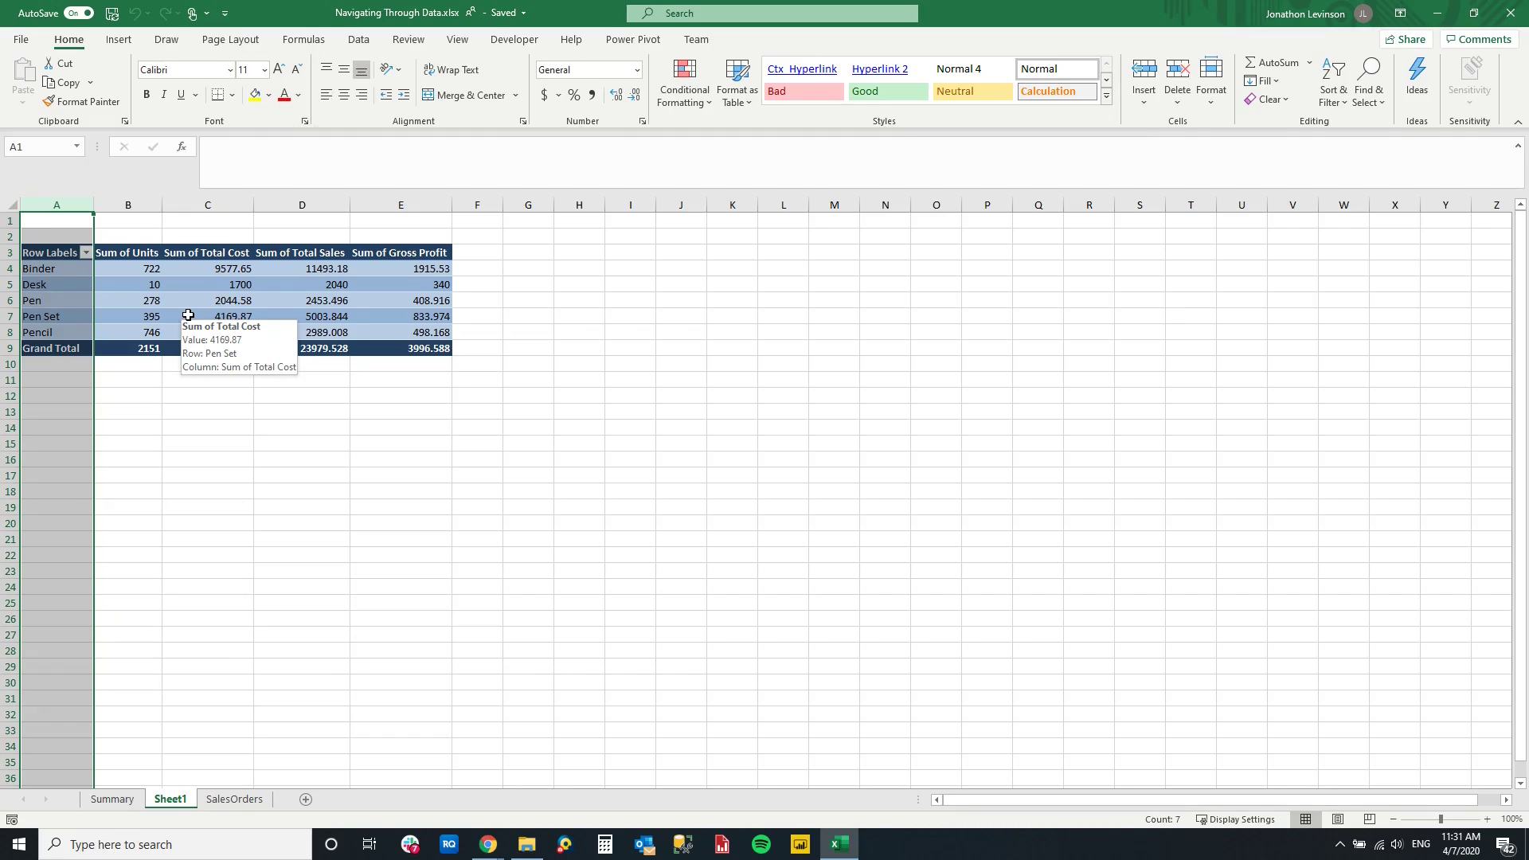
click(142, 320)
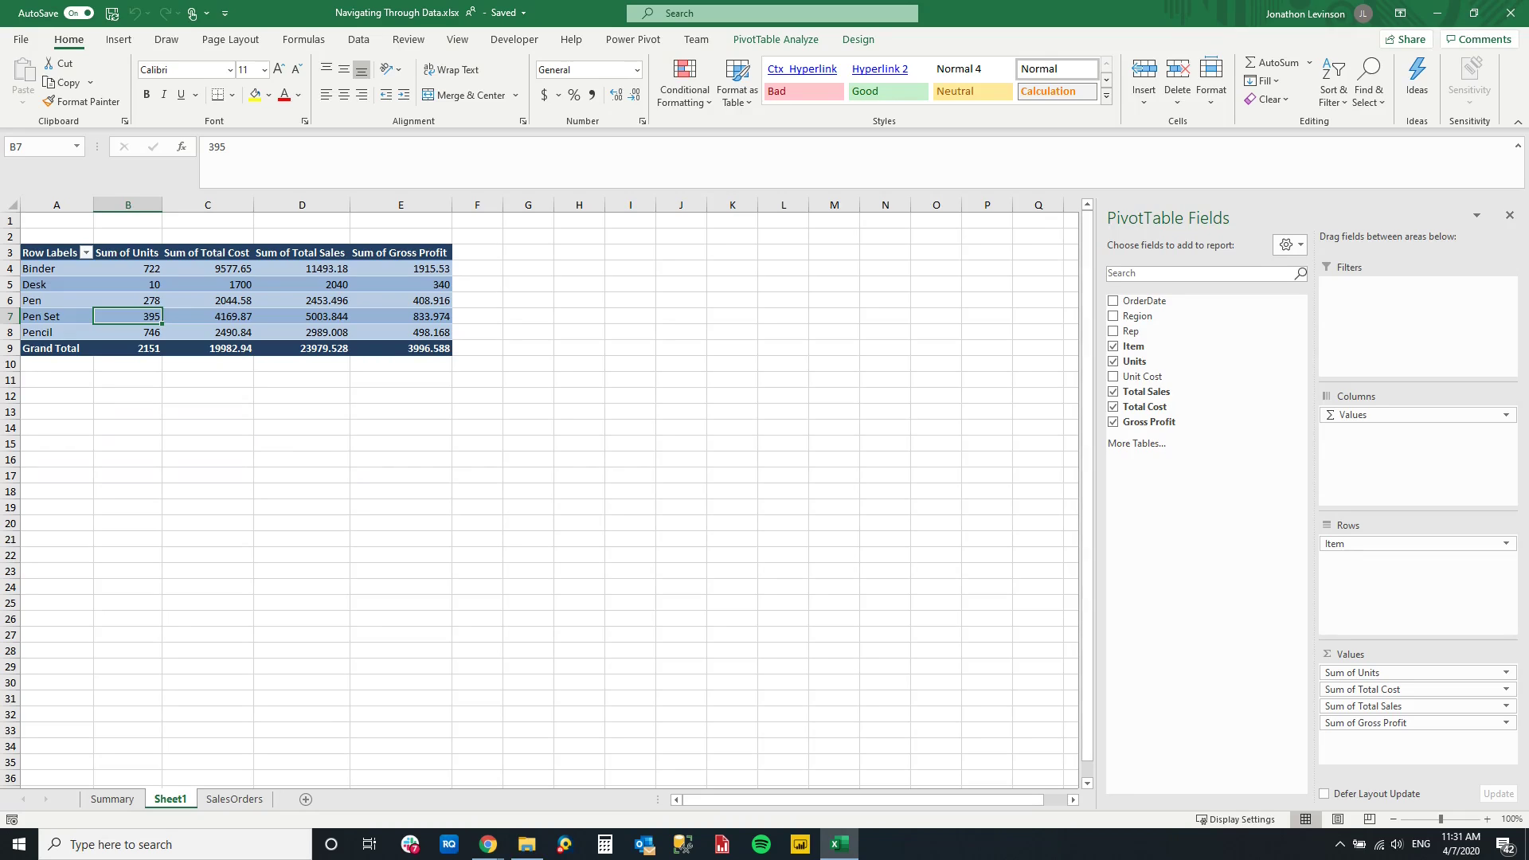
Step: Start a new calculated item in the pivot table's Item field and name it Writing Materials
click(61, 300)
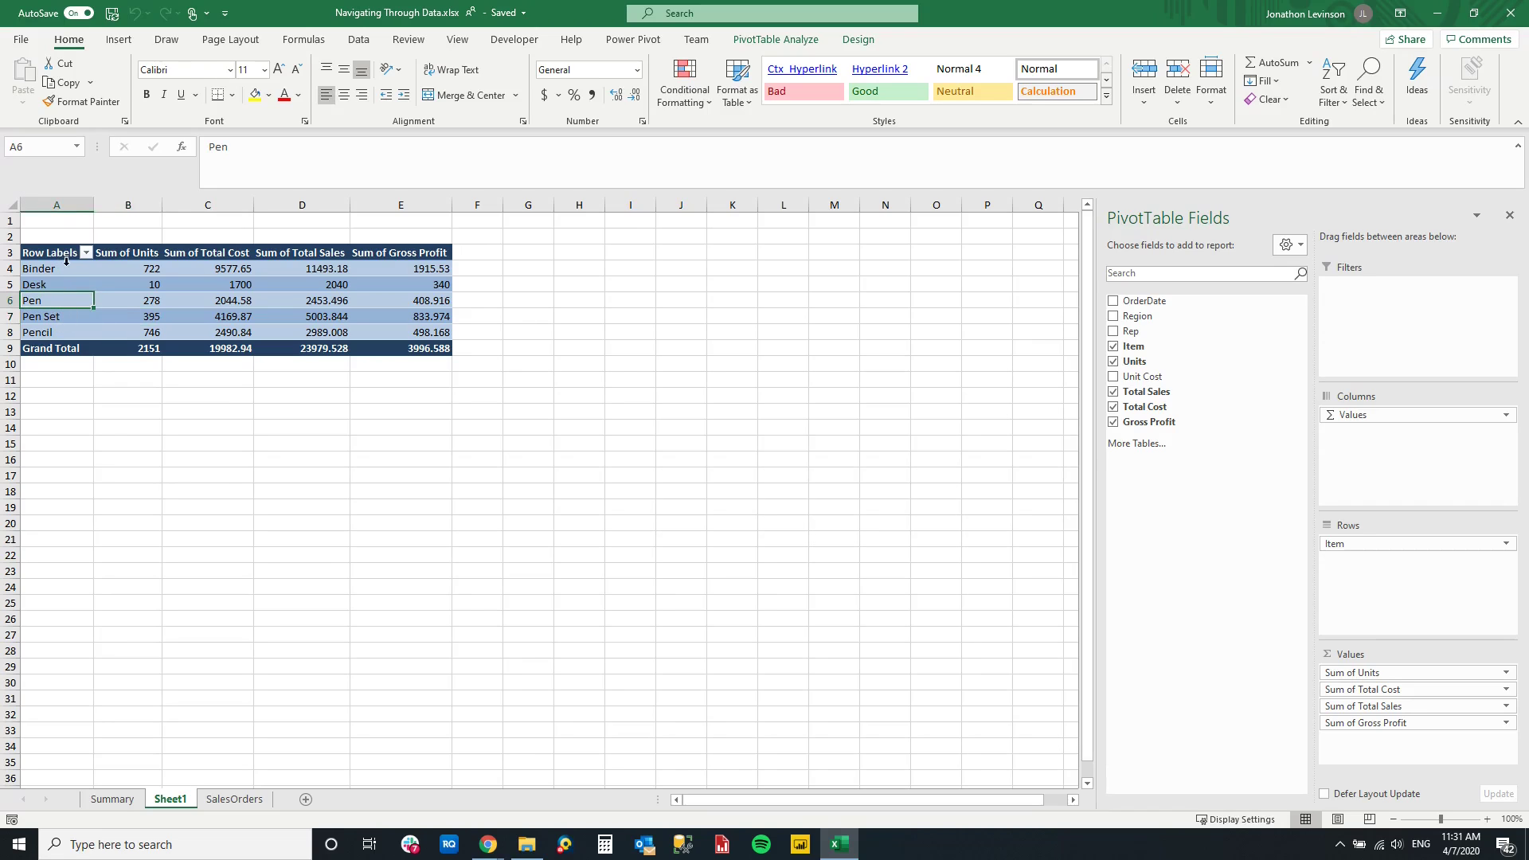
click(795, 41)
click(846, 102)
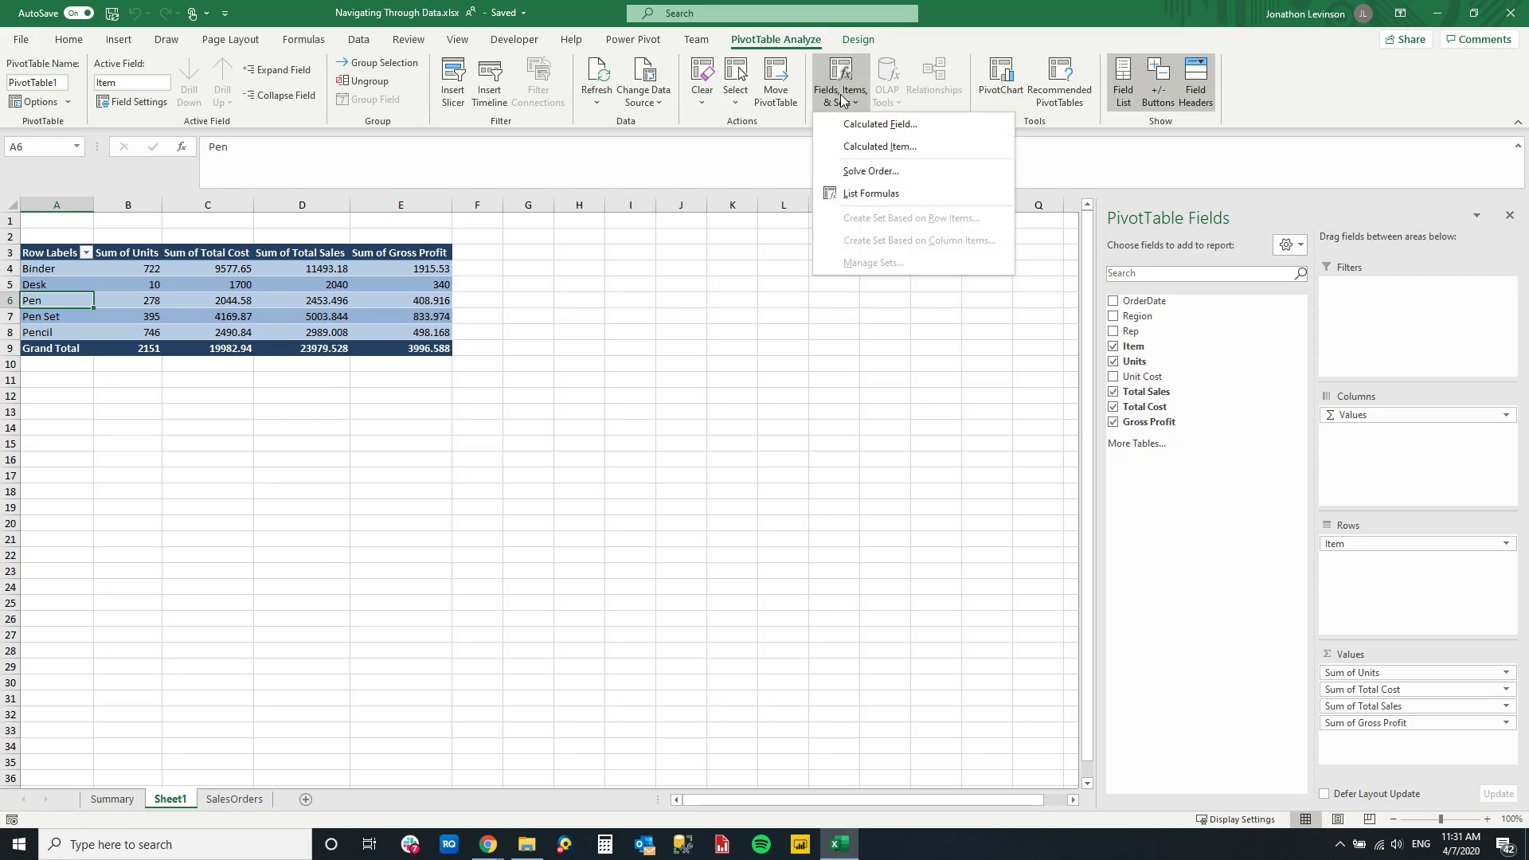
click(913, 149)
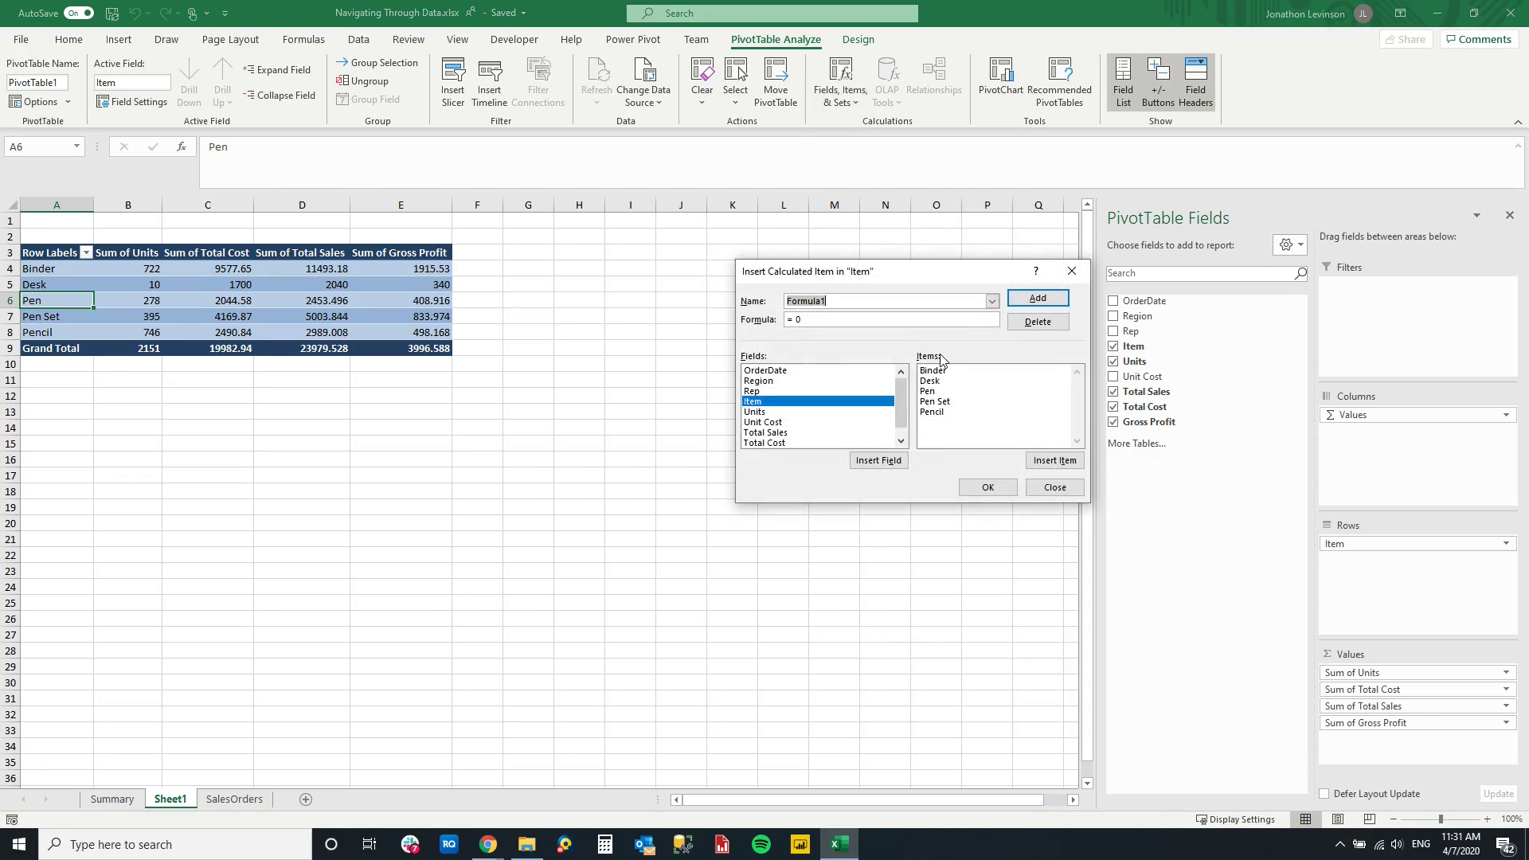
text(Writing Materials)
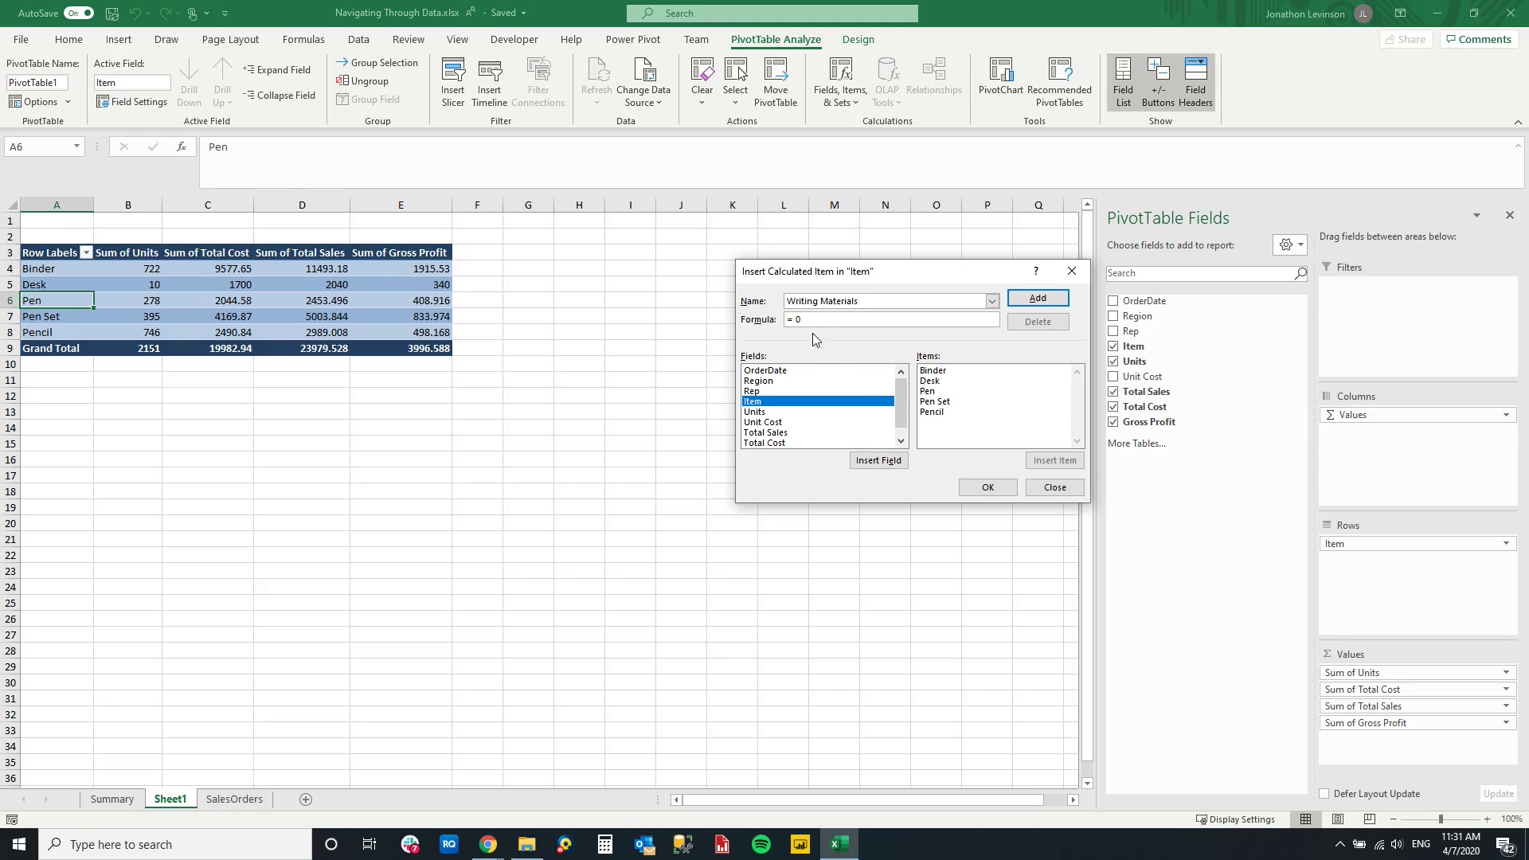
Step: Set the Writing Materials formula to = Pen + 'Pen Set' + Pencil and add the calculated item to the pivot table
click(833, 320)
key(BackSpace)
key(BackSpace)
double_click(928, 391)
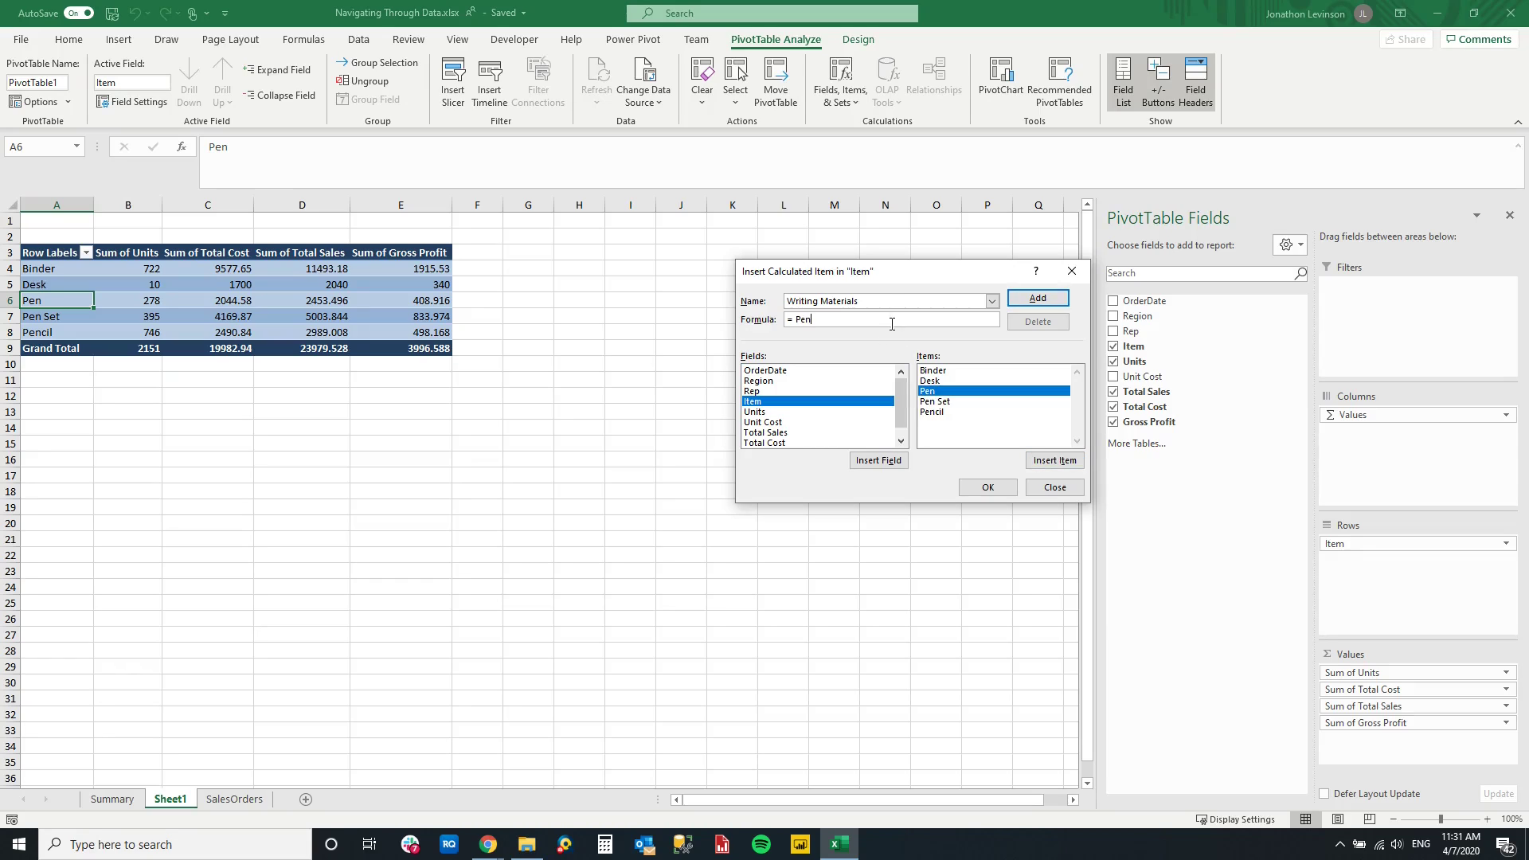
text(+)
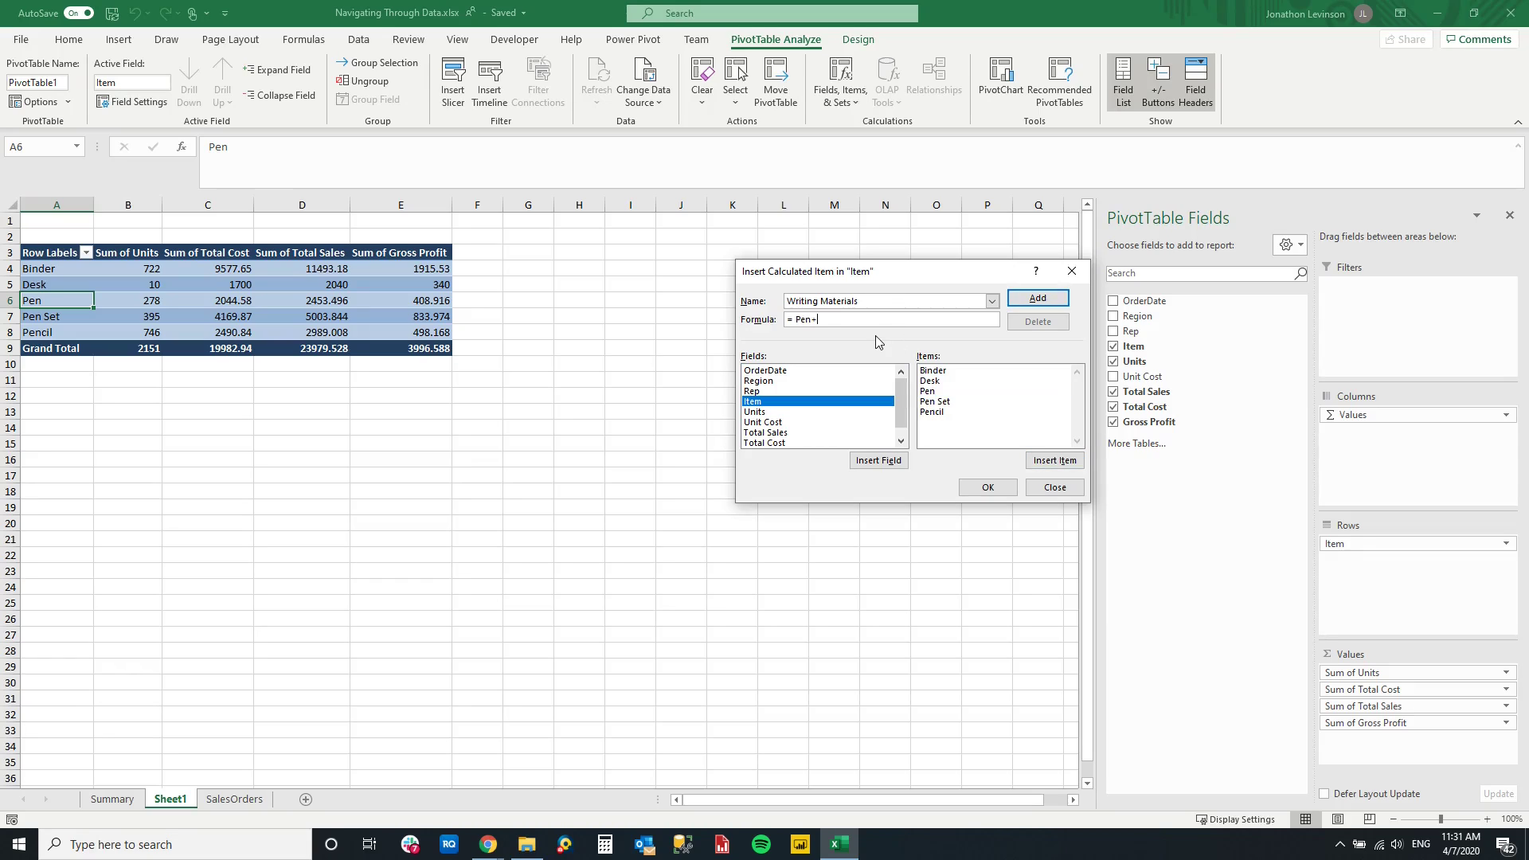
click(934, 401)
double_click(934, 402)
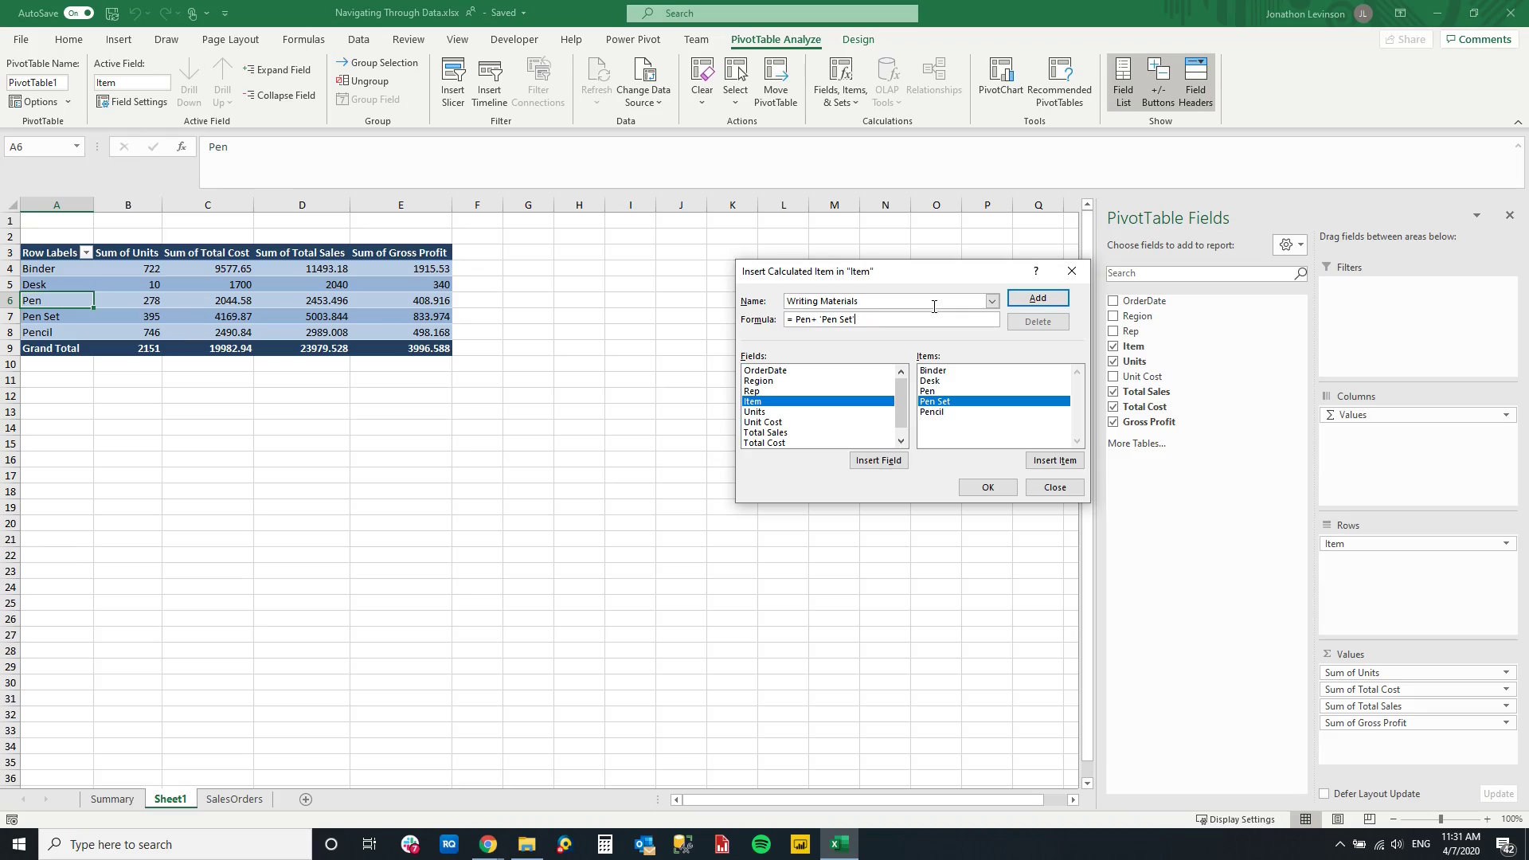
text(+)
double_click(928, 412)
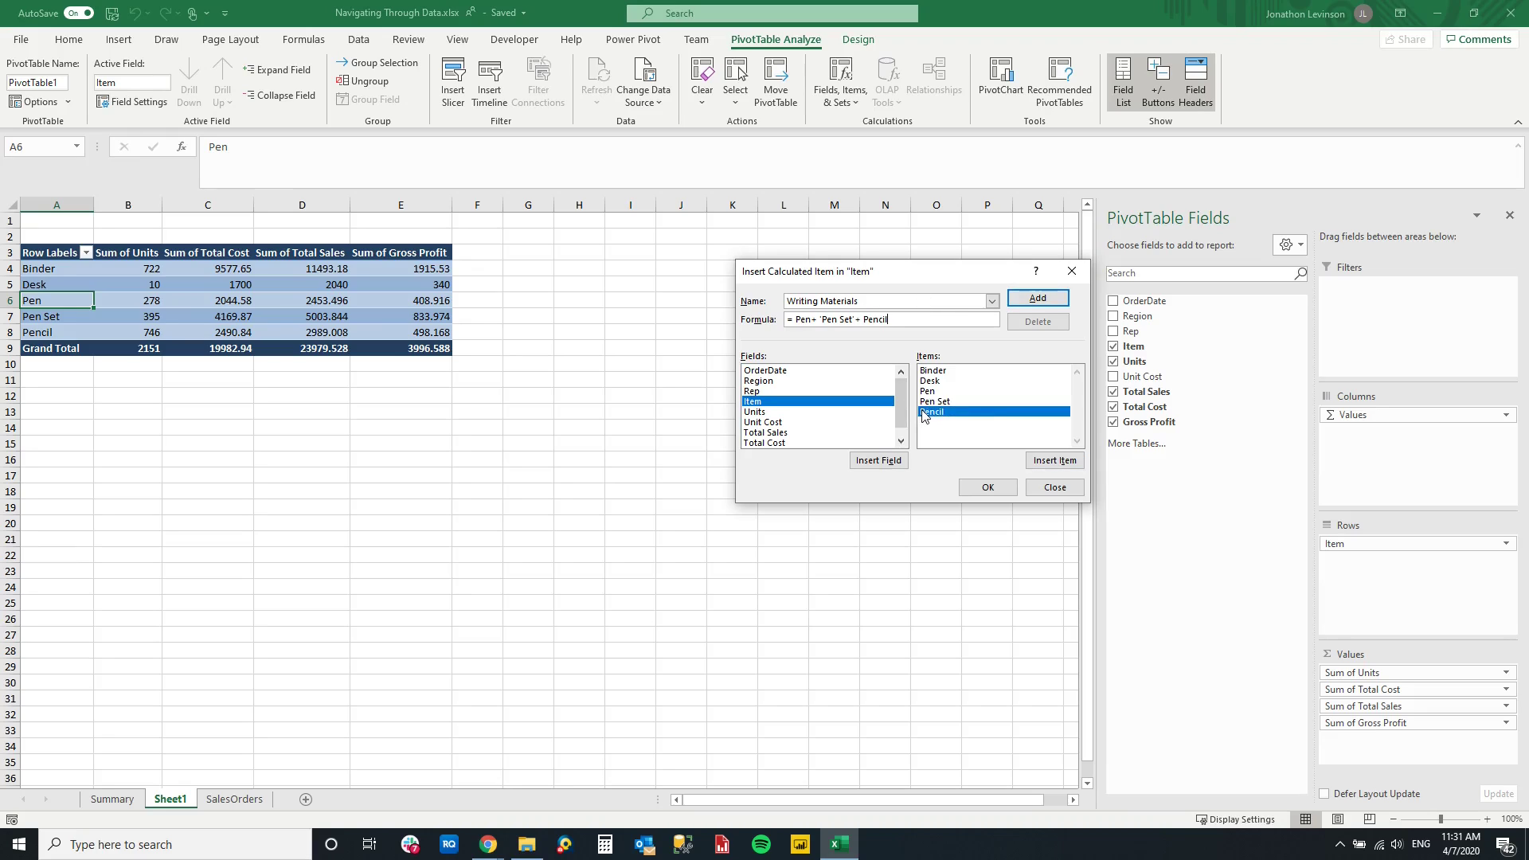
click(1039, 299)
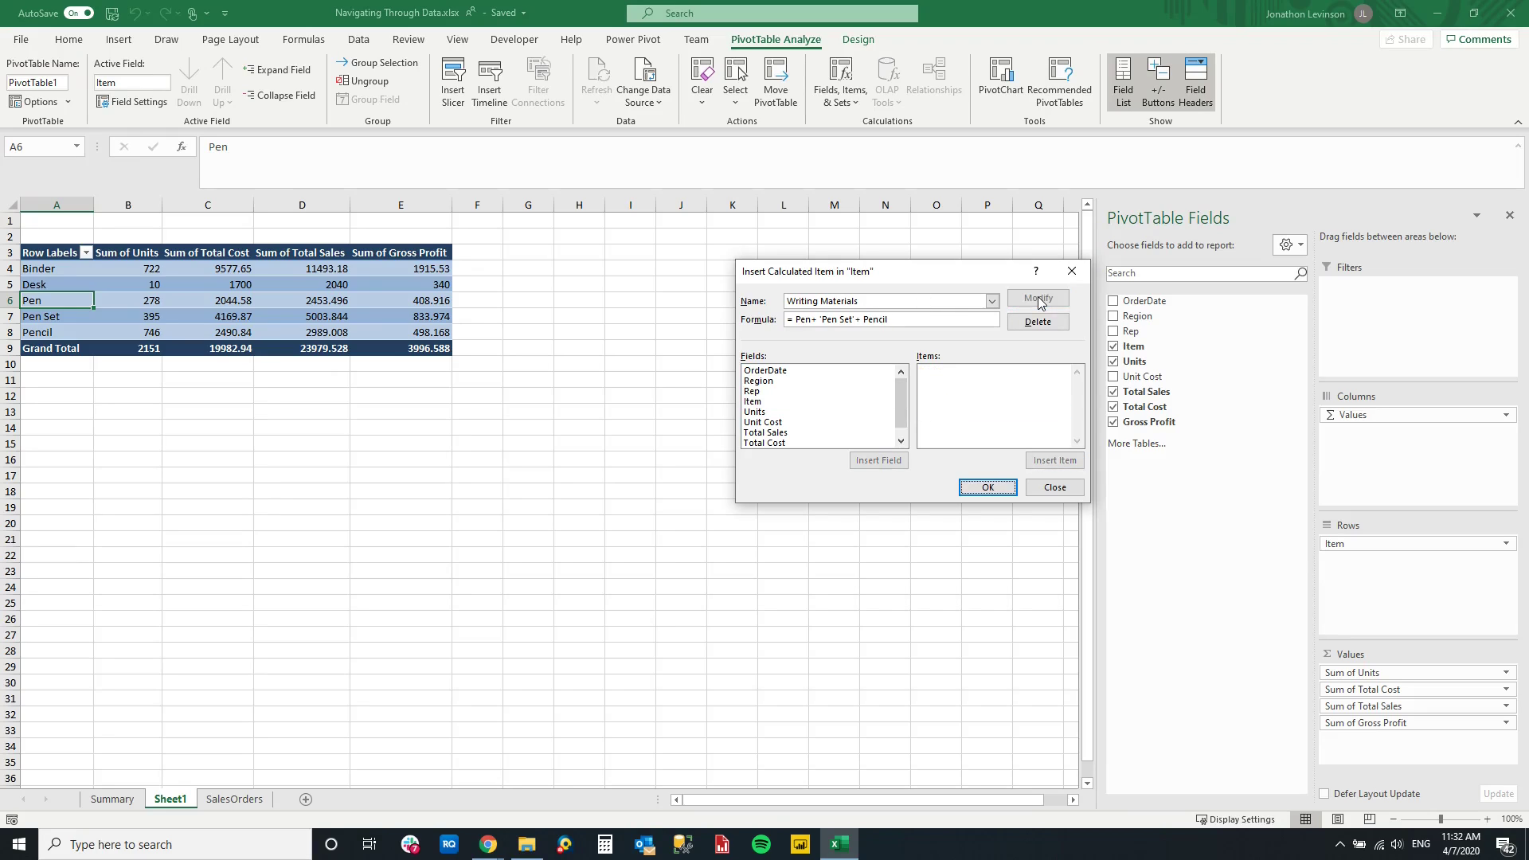
click(985, 488)
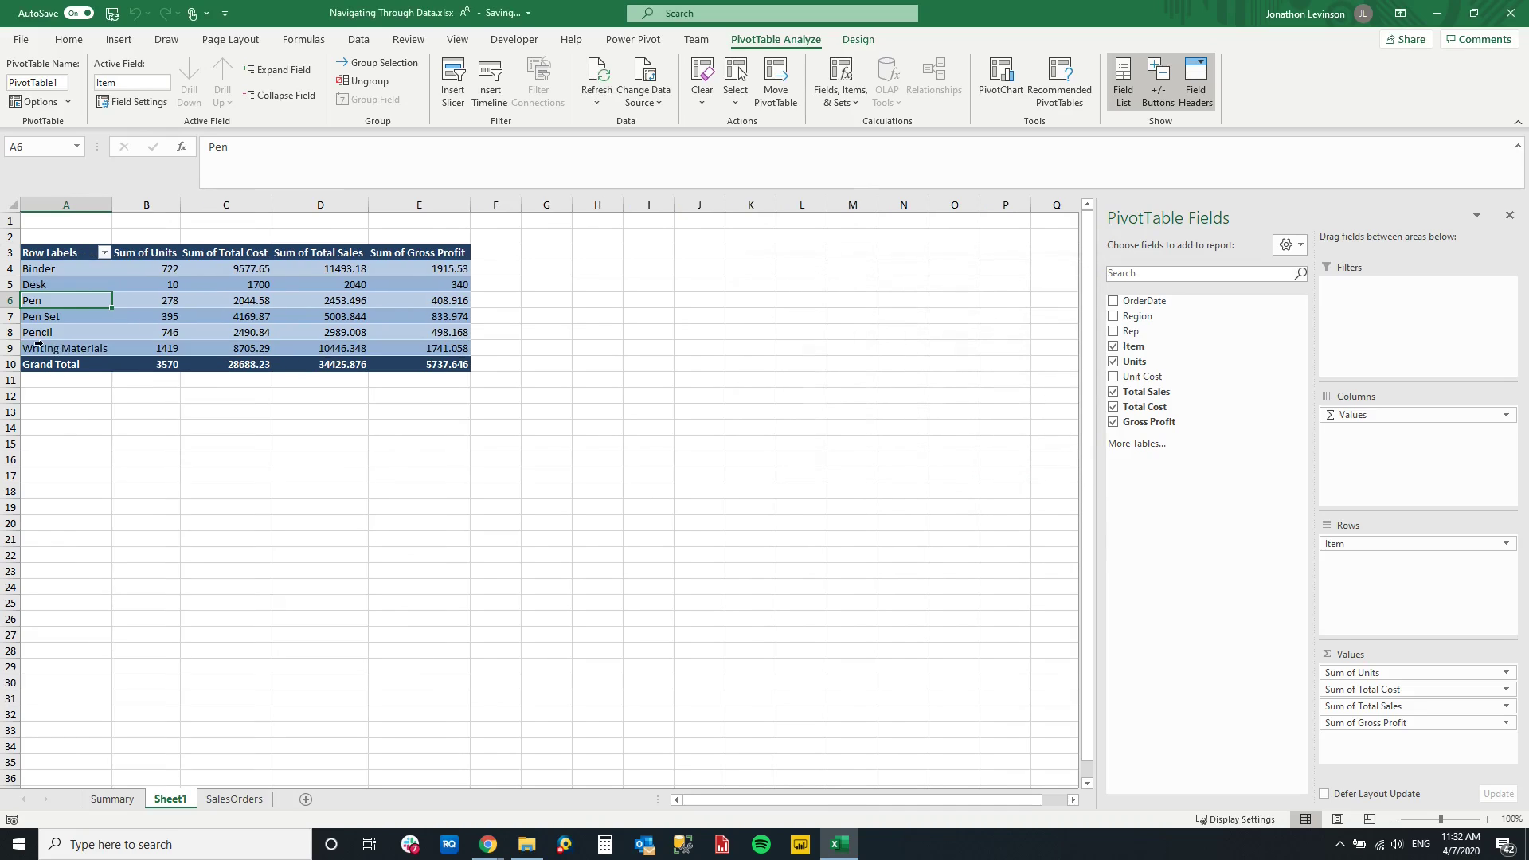
Step: Filter the row labels to exclude Pen, Pen Set and Pencil, keeping Binder, Desk and Writing Materials
click(38, 344)
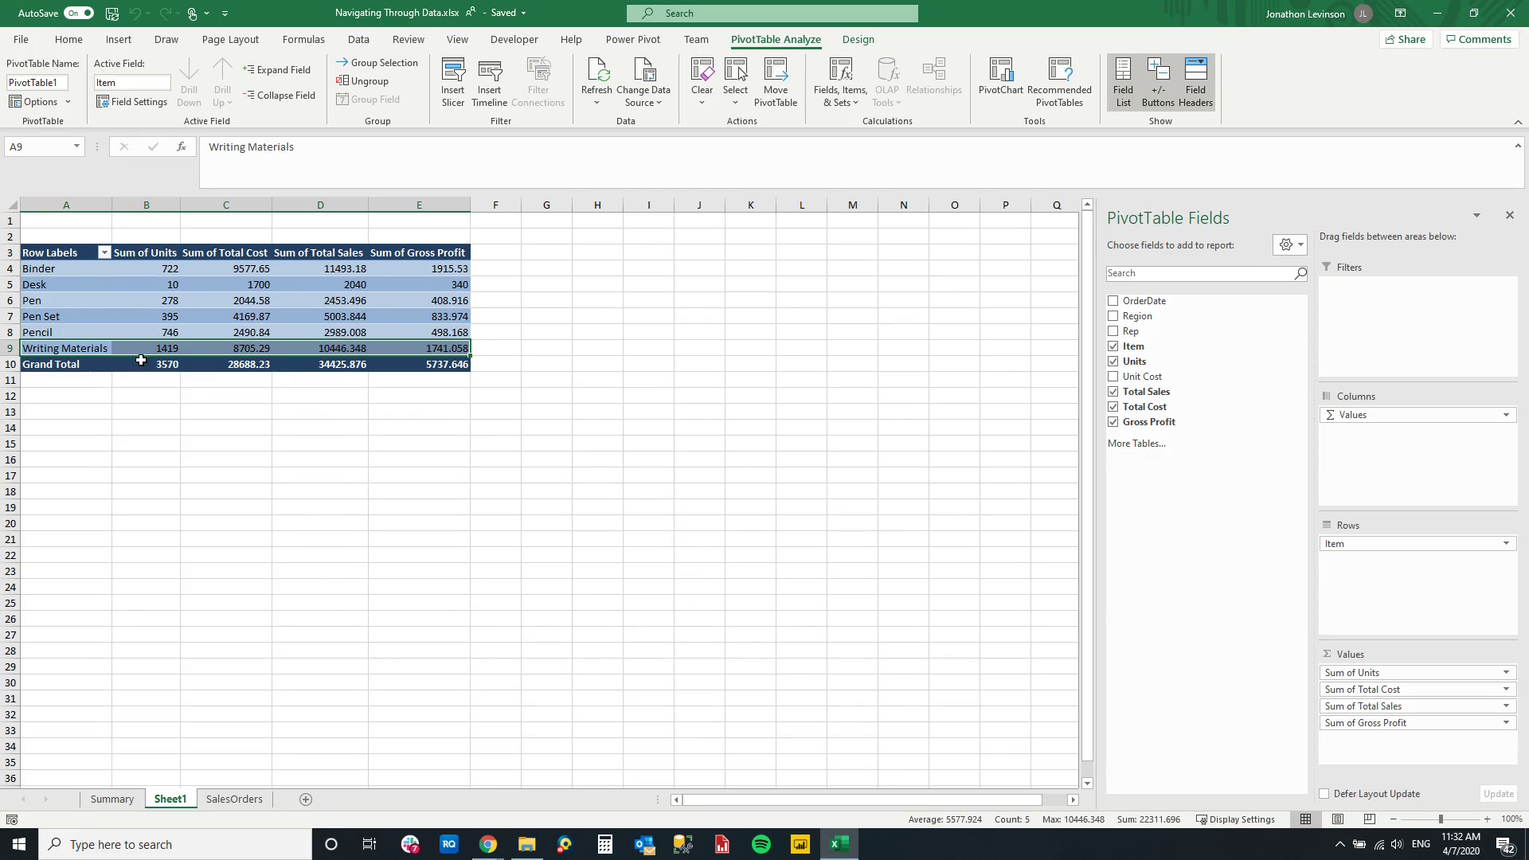
click(94, 348)
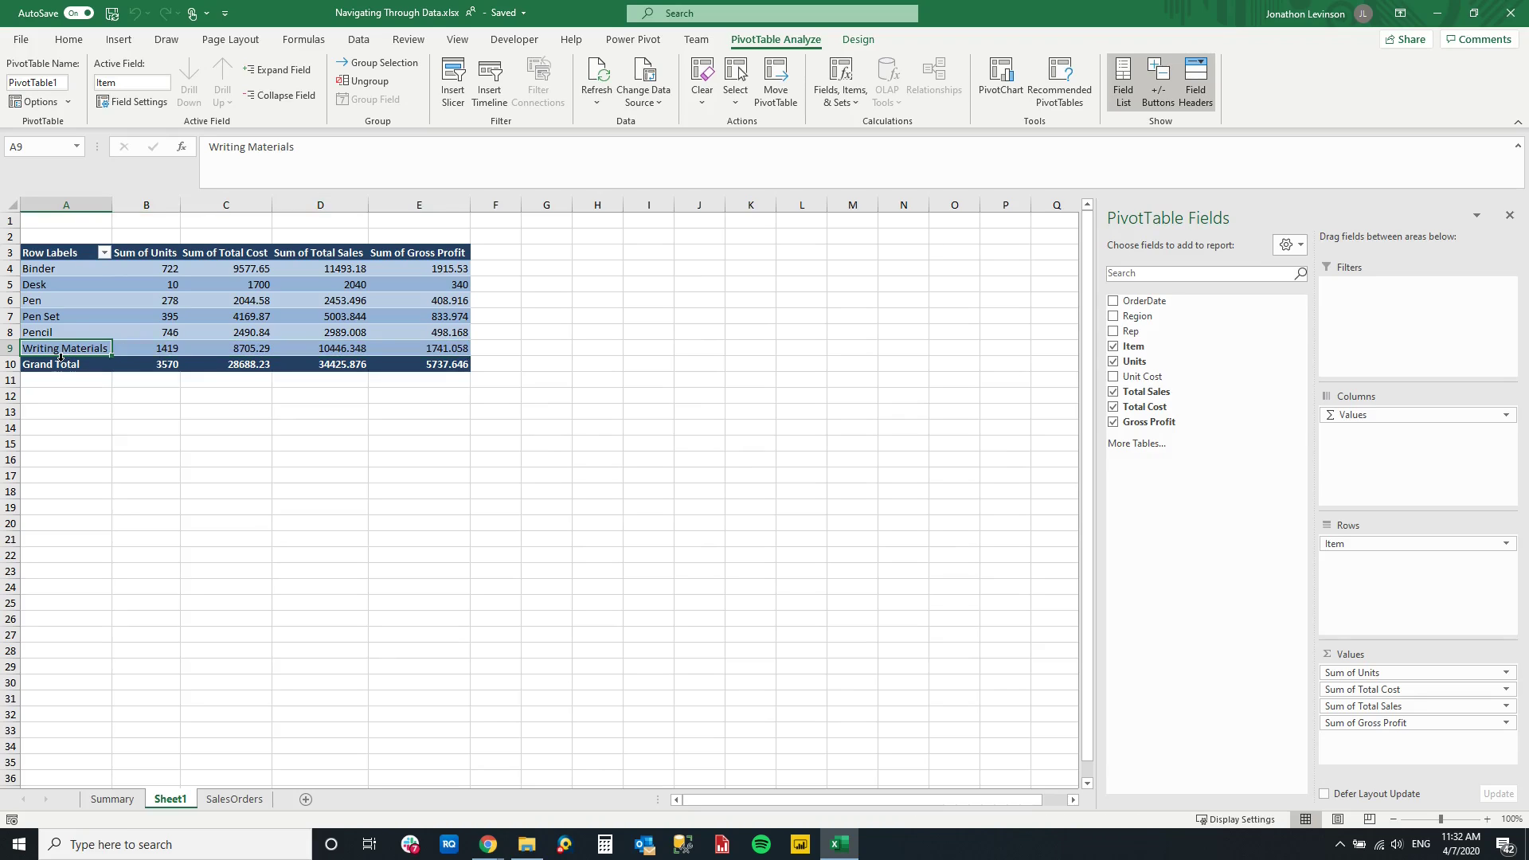
click(104, 253)
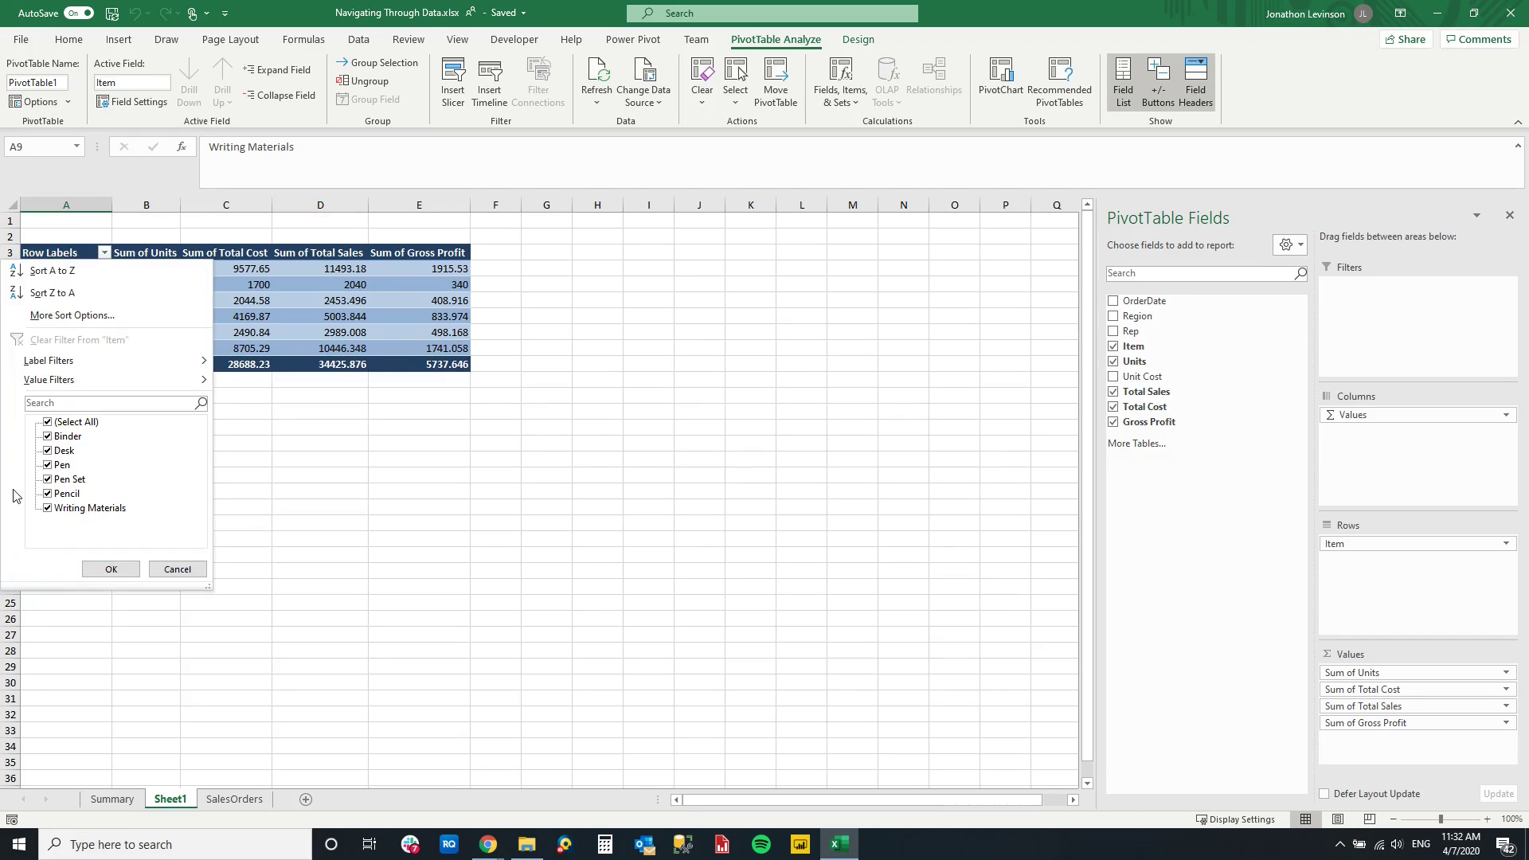
click(48, 465)
click(48, 480)
click(48, 494)
click(110, 570)
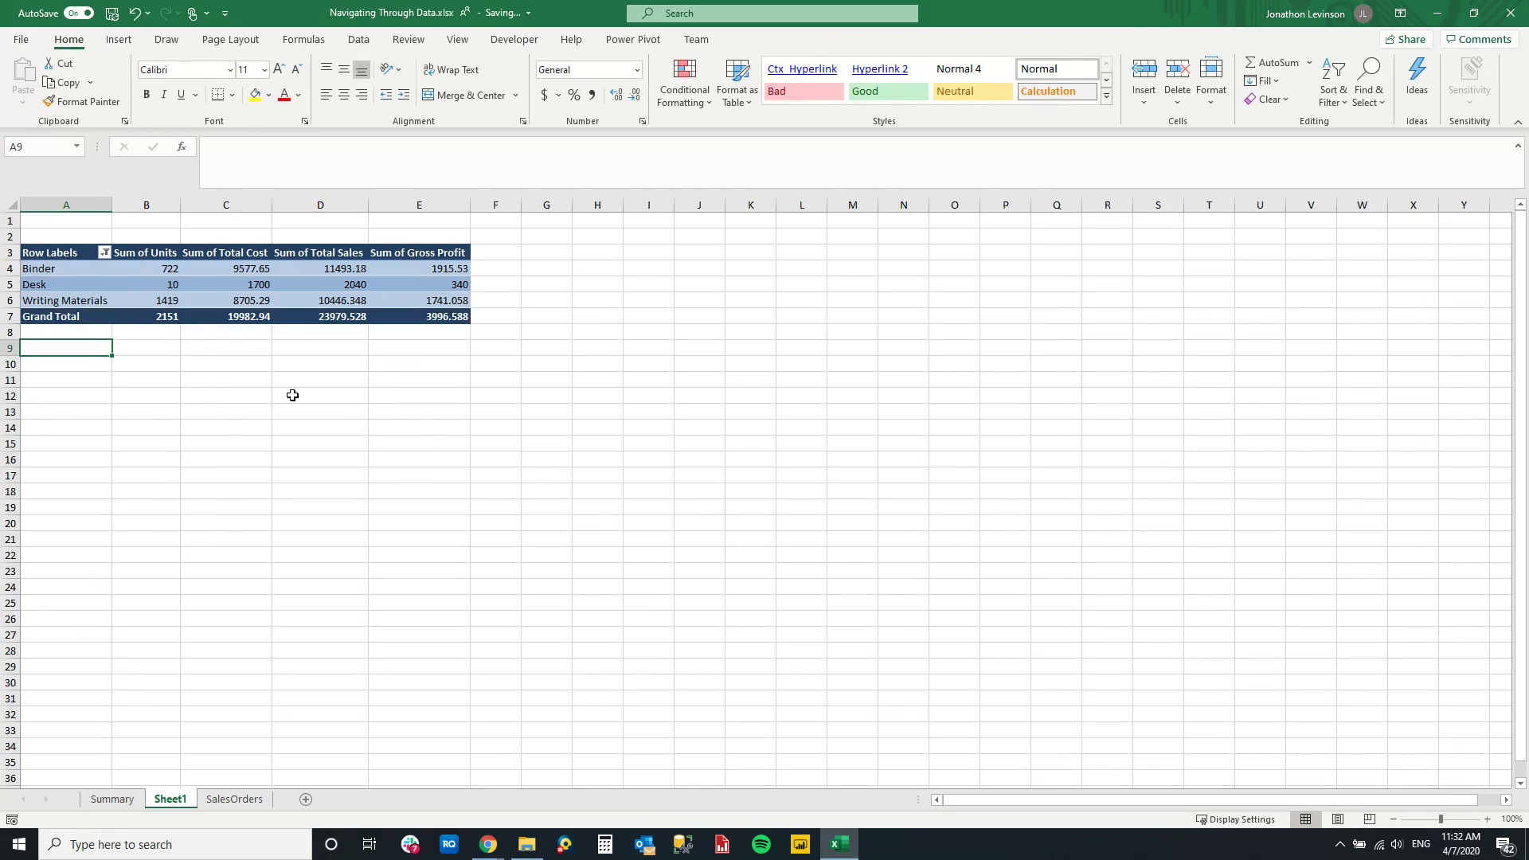
Step: Examine the Writing Materials row in the filtered pivot table
click(73, 301)
click(10, 300)
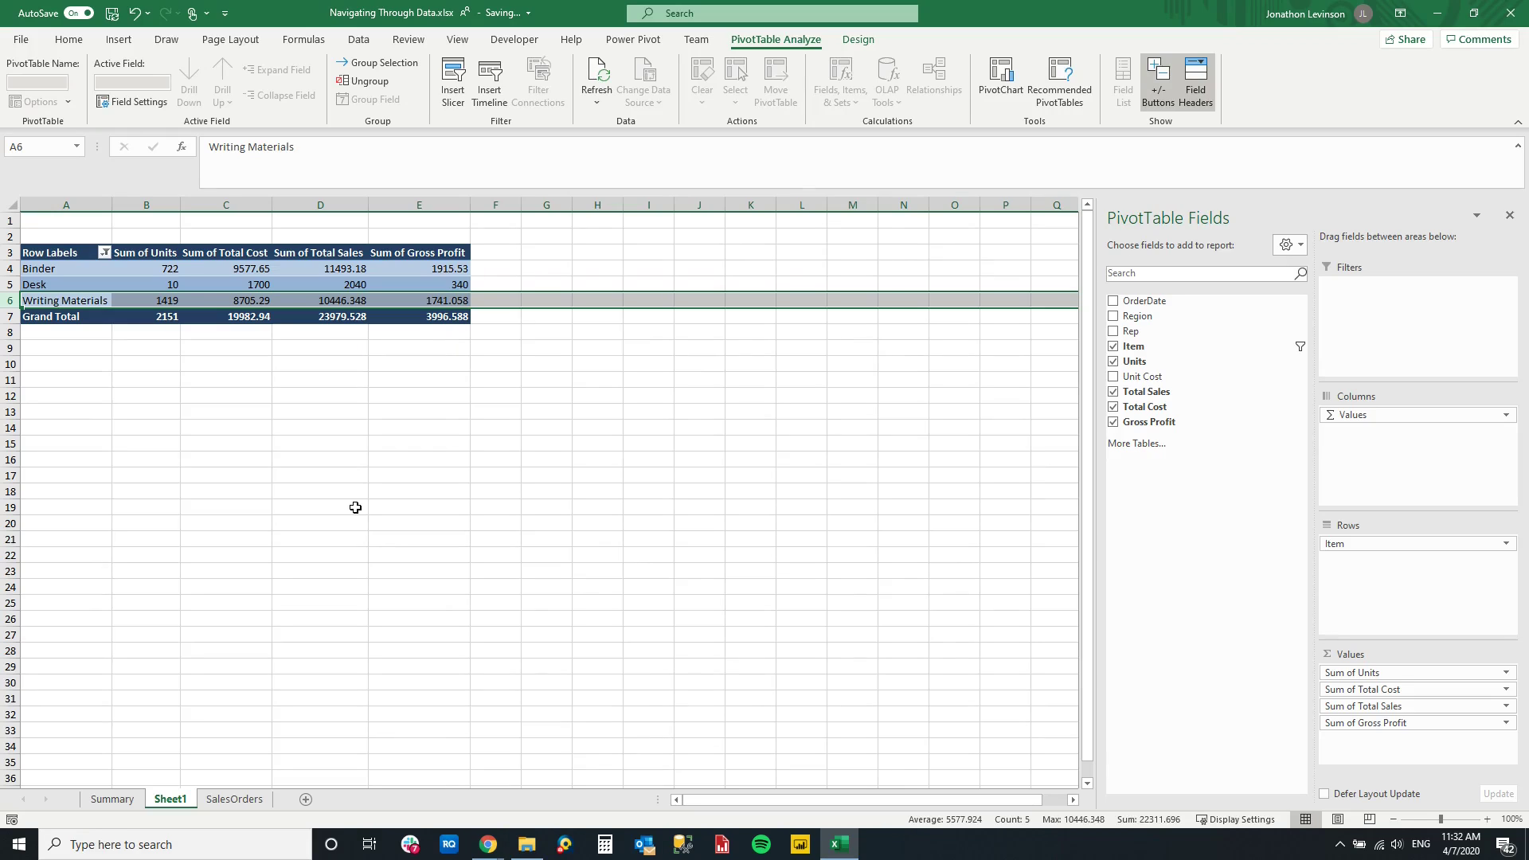
click(299, 285)
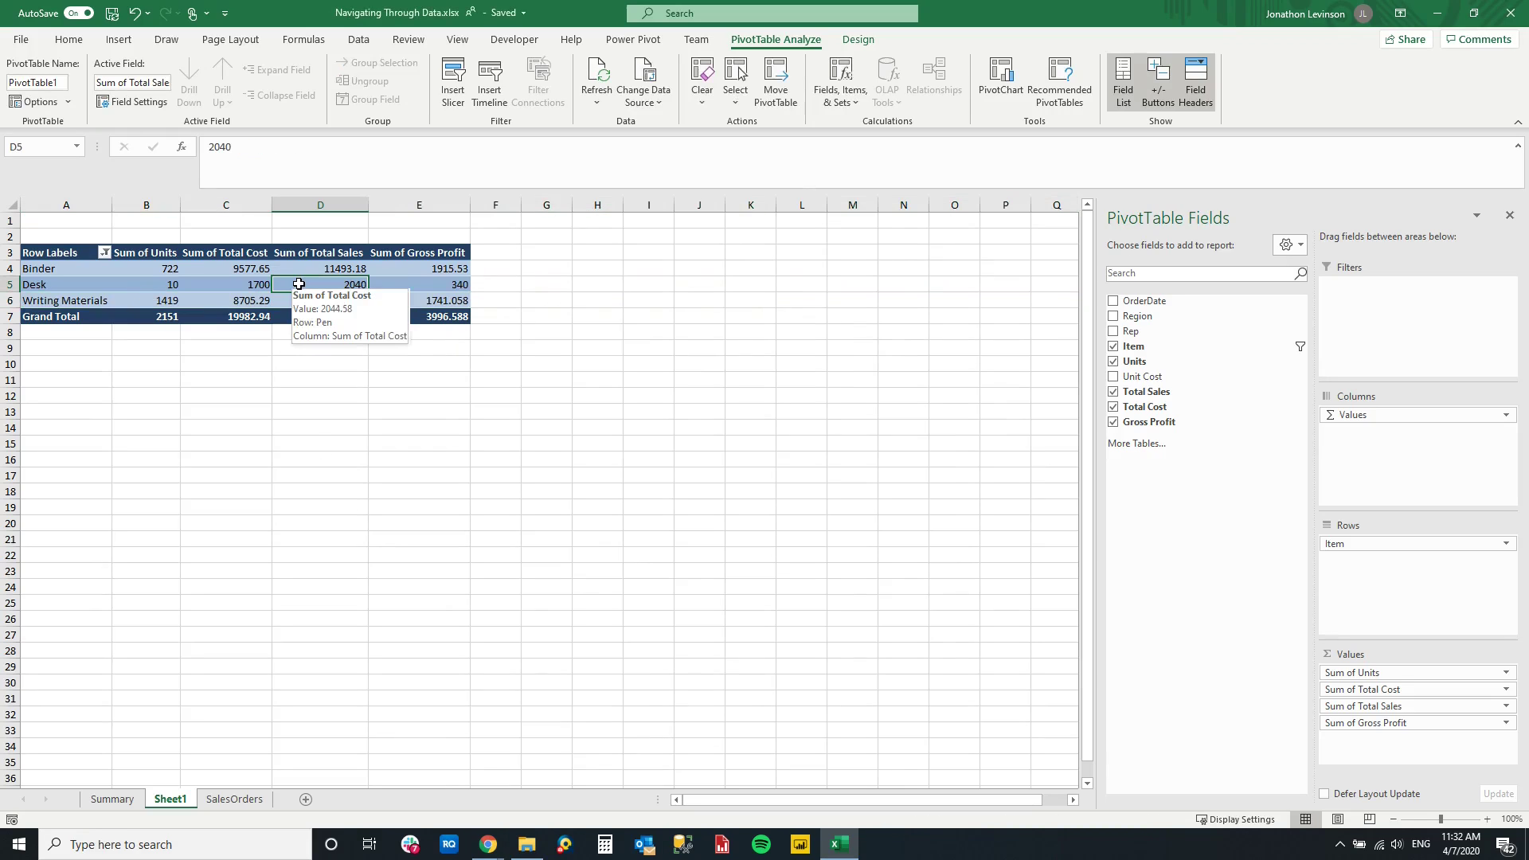